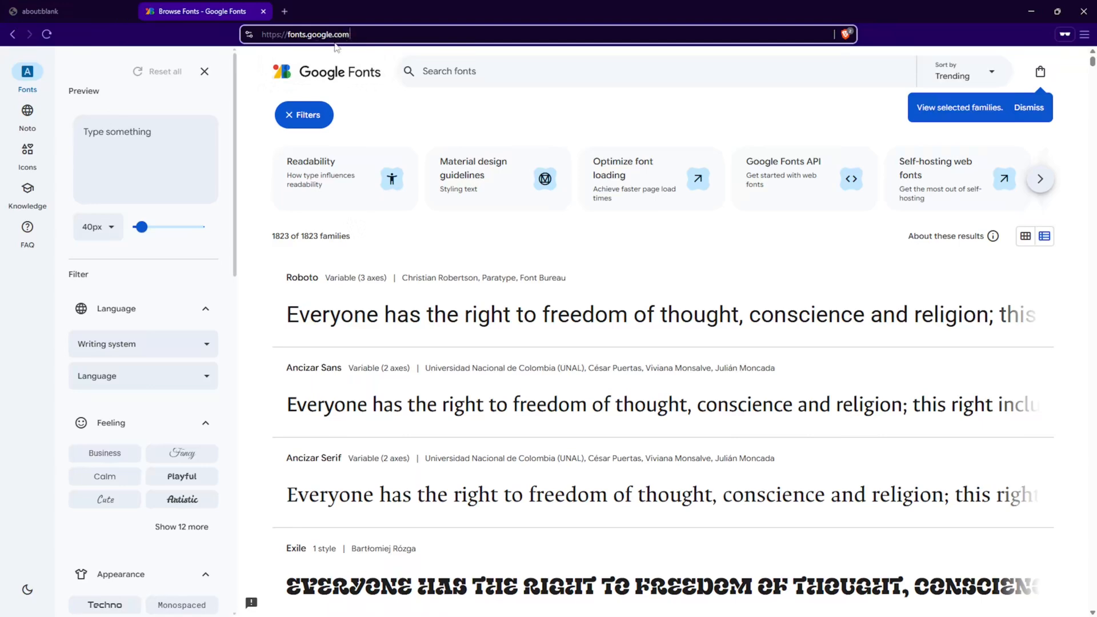
Step: Close the about:blank tab and keep the Google Fonts page at fonts.google.com open
click(354, 32)
drag(356, 32, 224, 37)
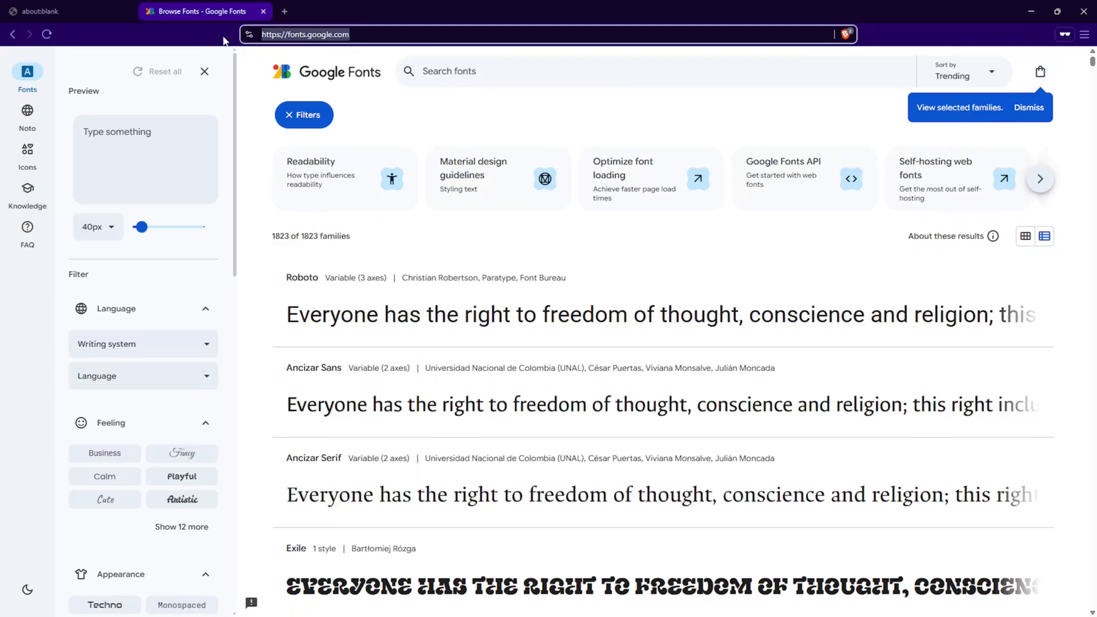
click(127, 11)
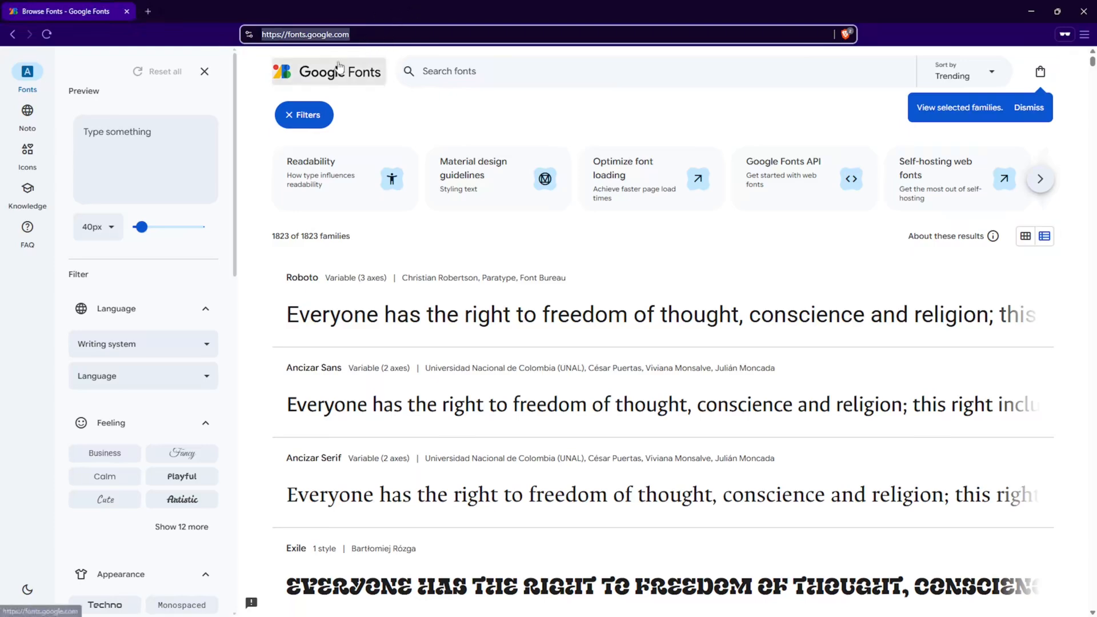
click(464, 71)
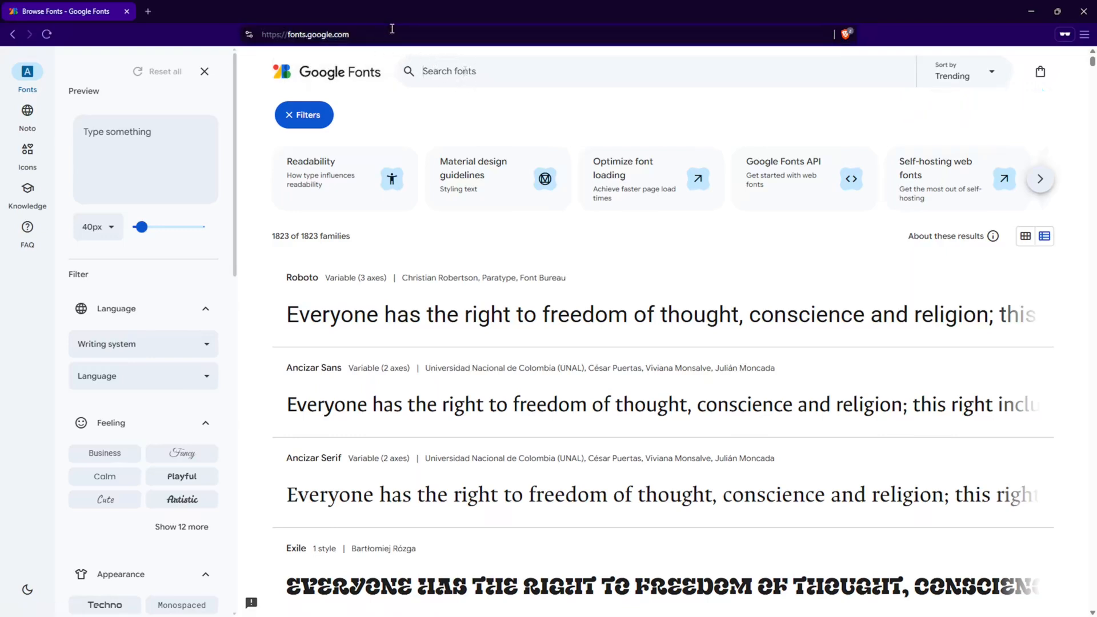
Step: Set the preview text for all font families to LogoCorp
click(117, 134)
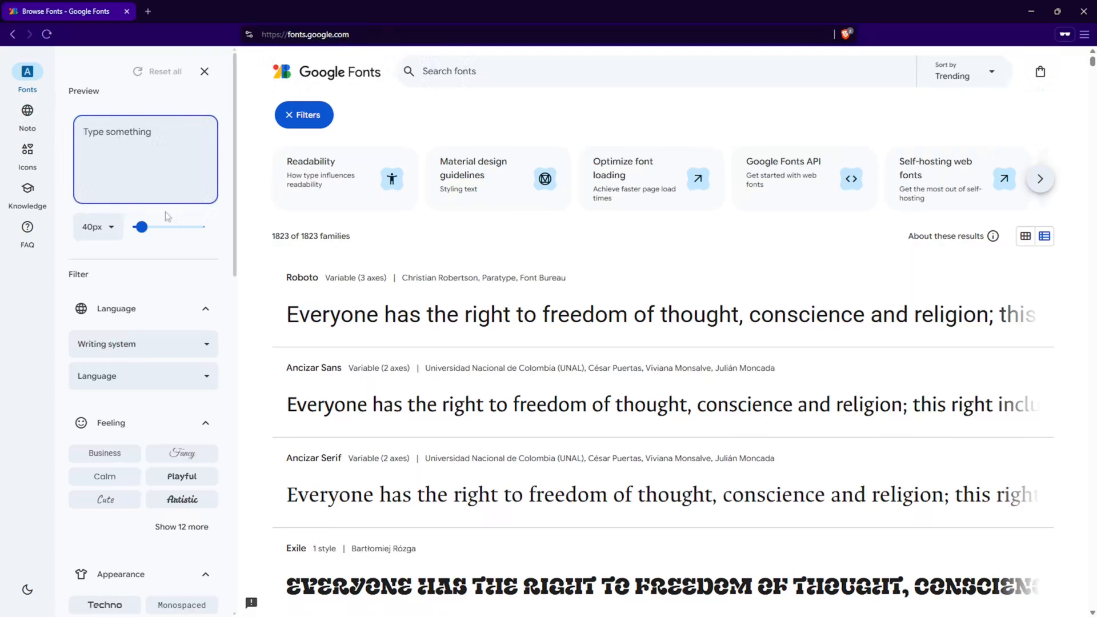
text(LogoCor)
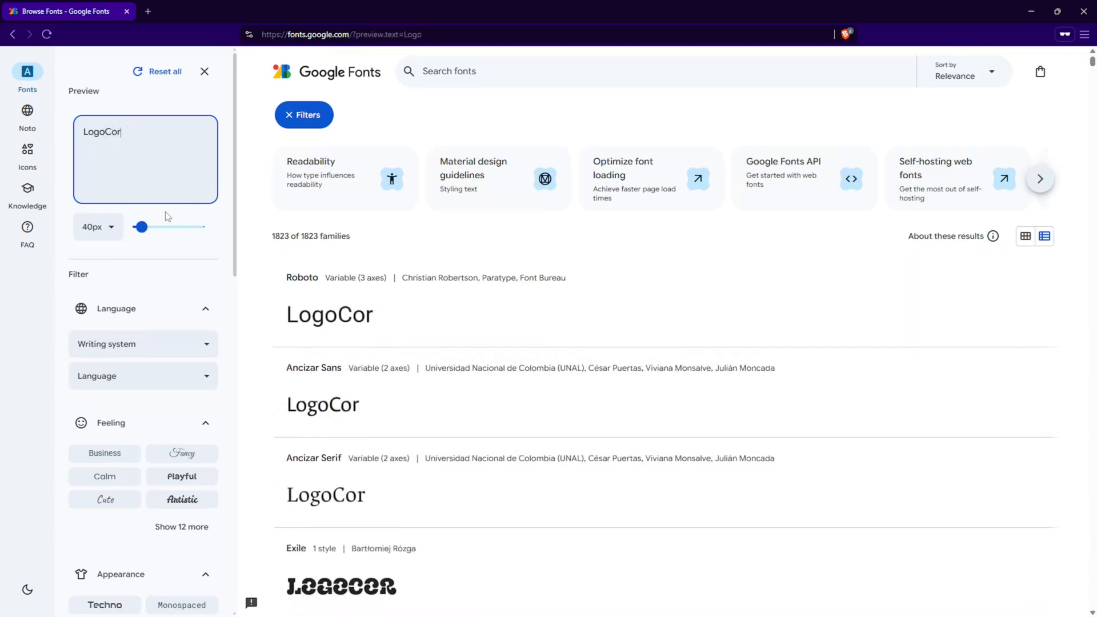
text(p)
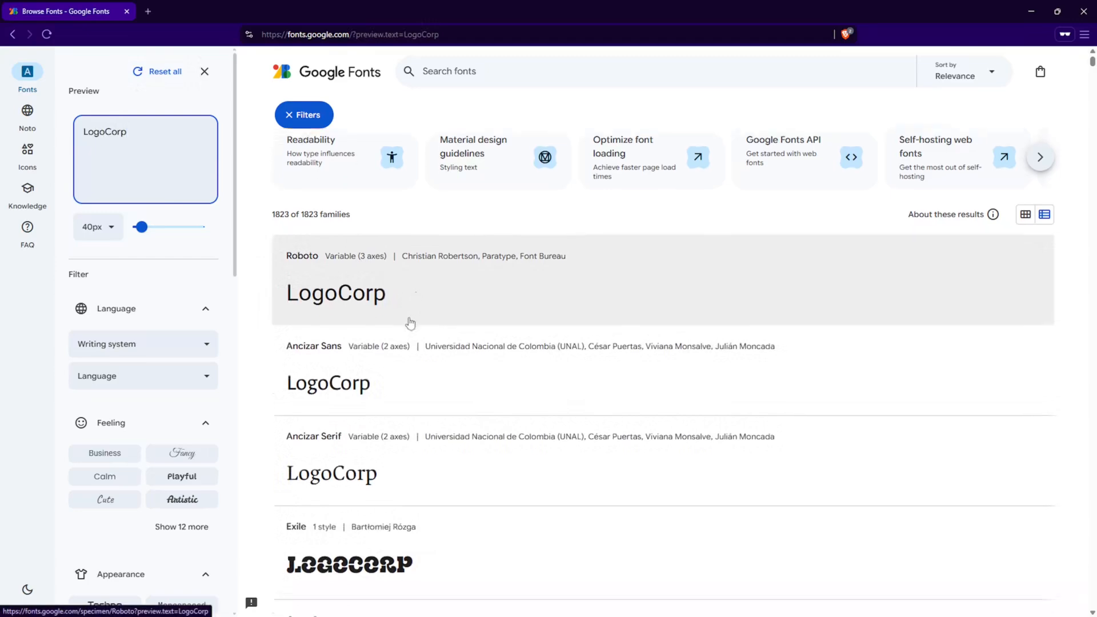
Step: Look through the unfiltered font list to compare how LogoCorp appears in different families
scroll(400, 332, down, 5)
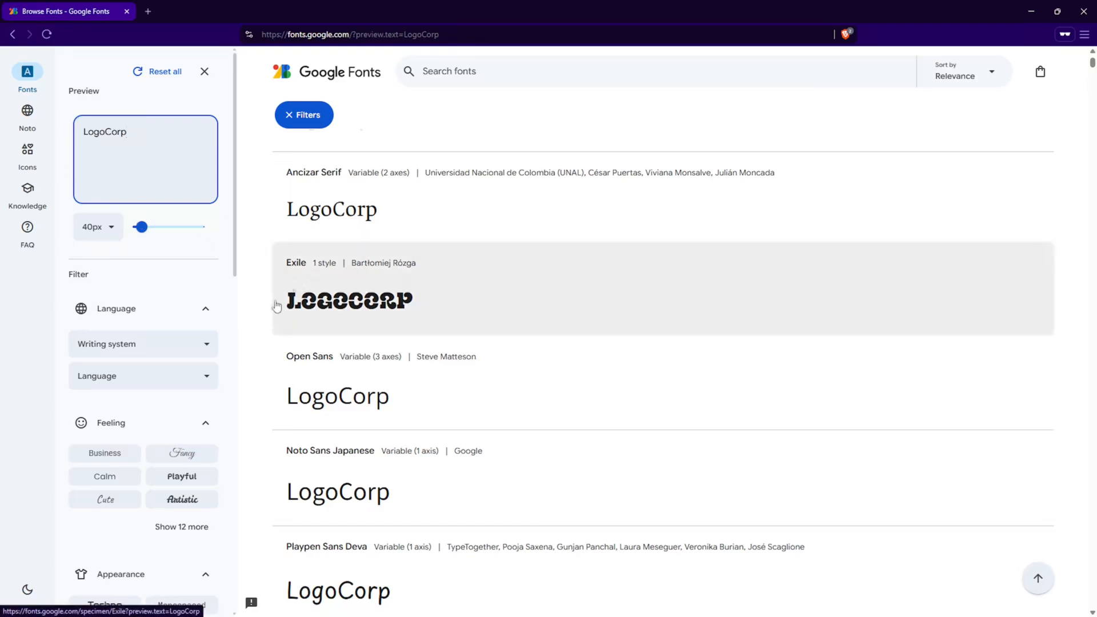
scroll(325, 312, down, 8)
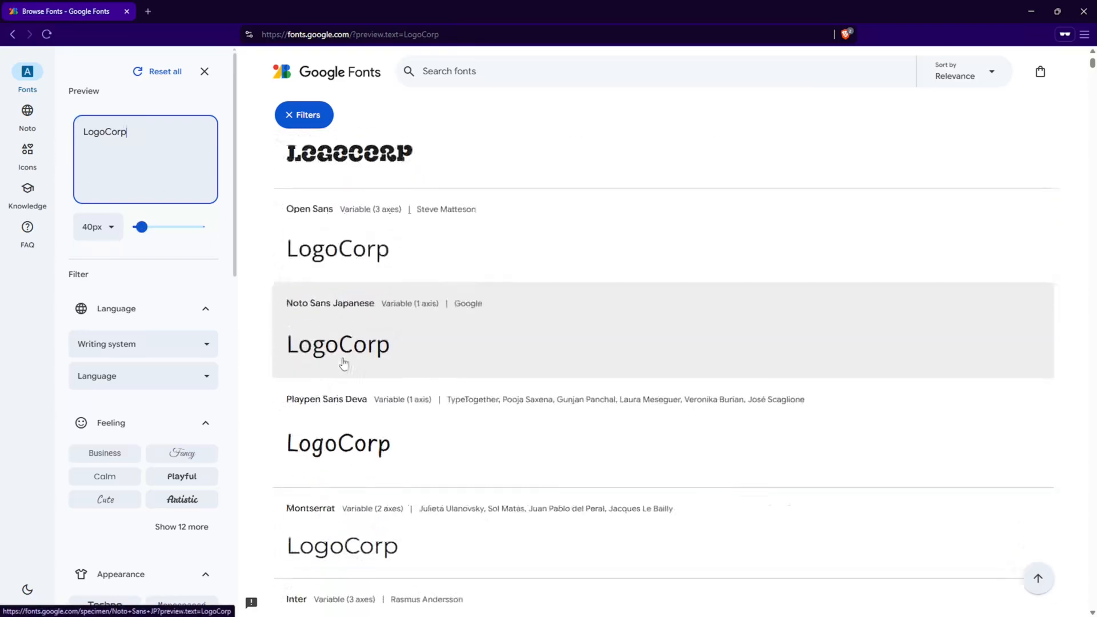
scroll(346, 377, down, 16)
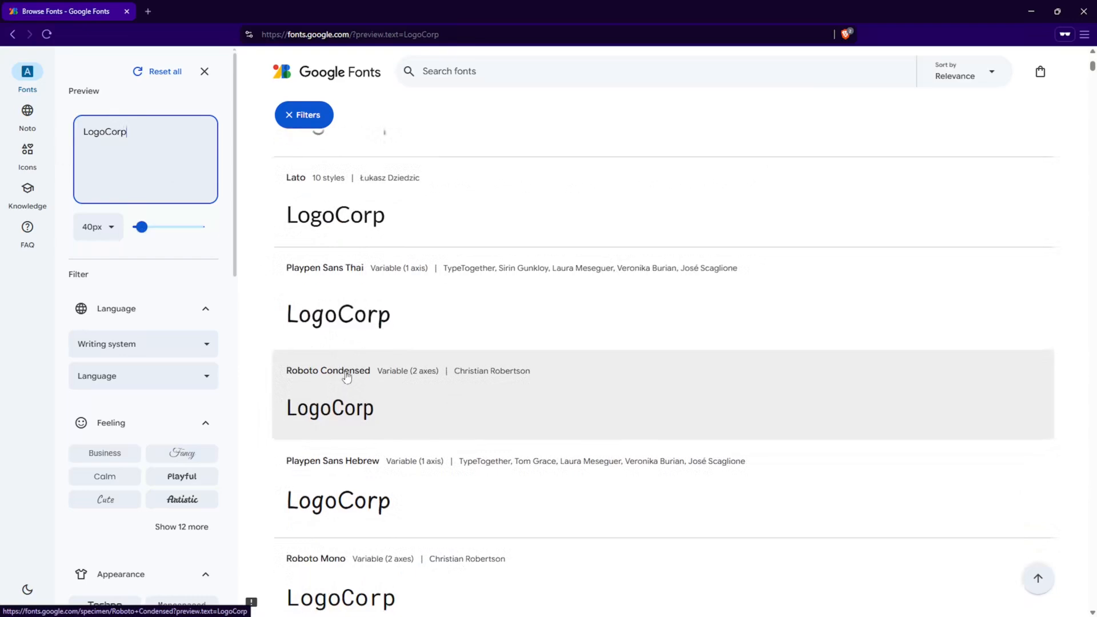
scroll(346, 377, down, 10)
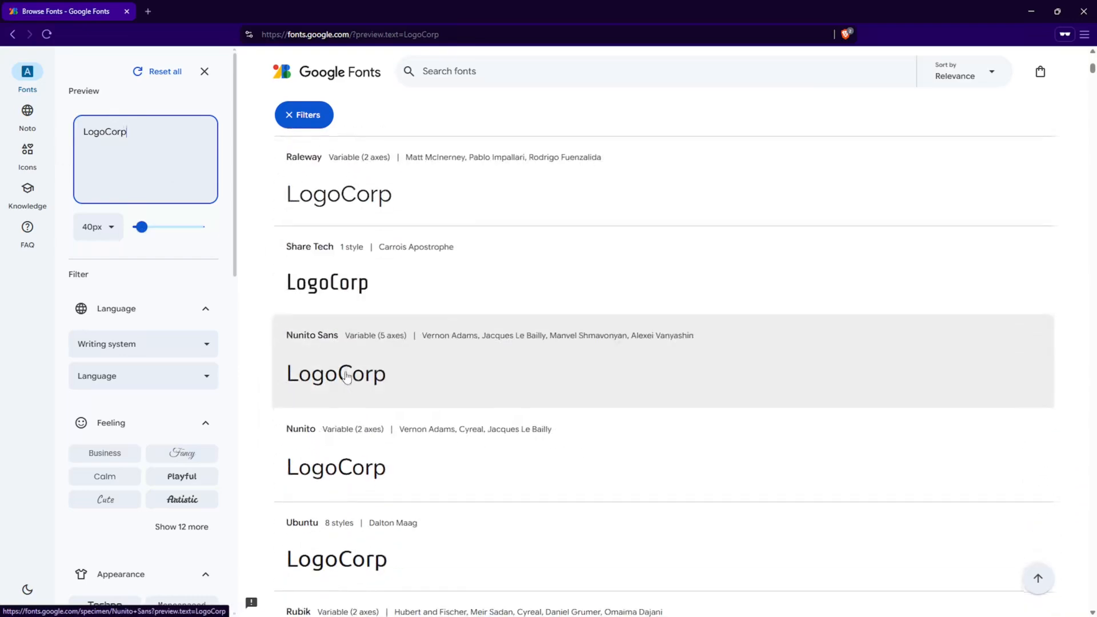
scroll(346, 378, down, 2)
scroll(346, 377, up, 2)
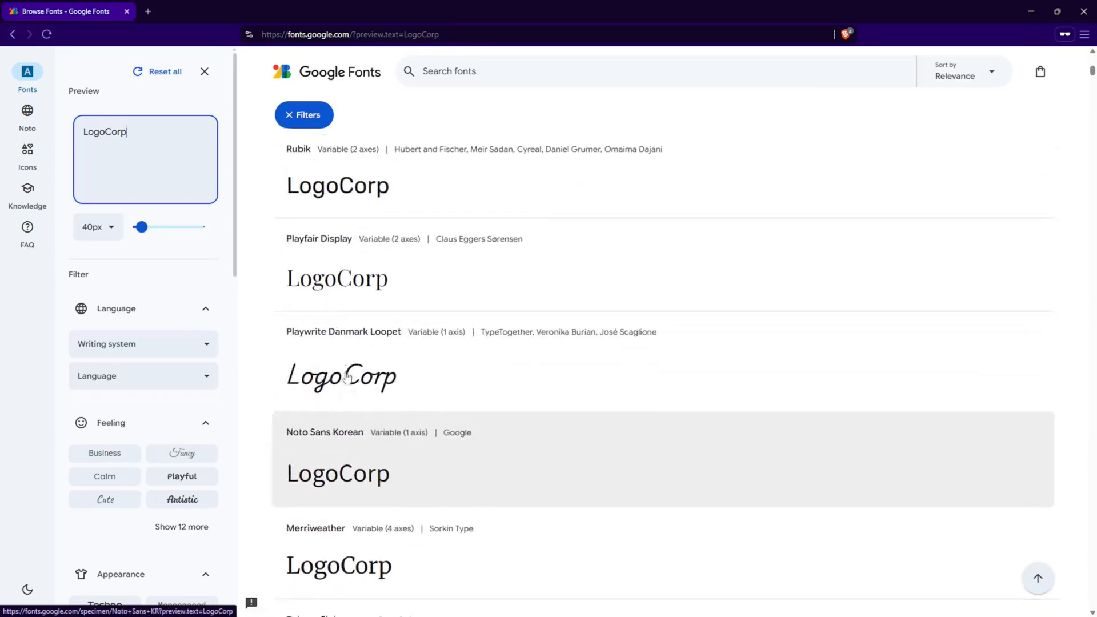
scroll(367, 382, down, 17)
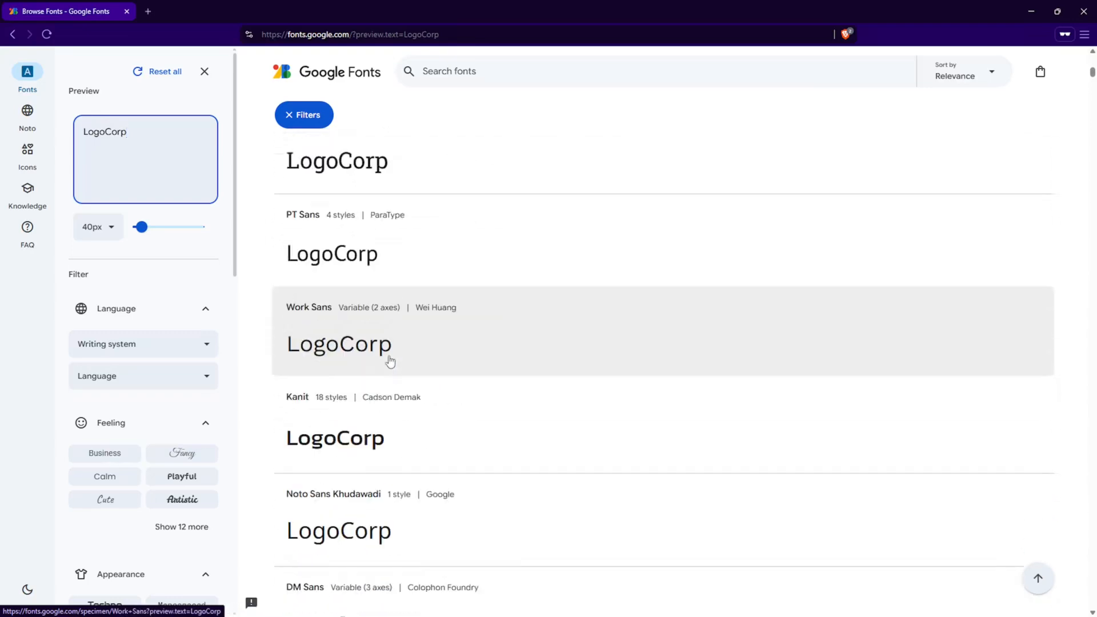
scroll(390, 360, down, 1)
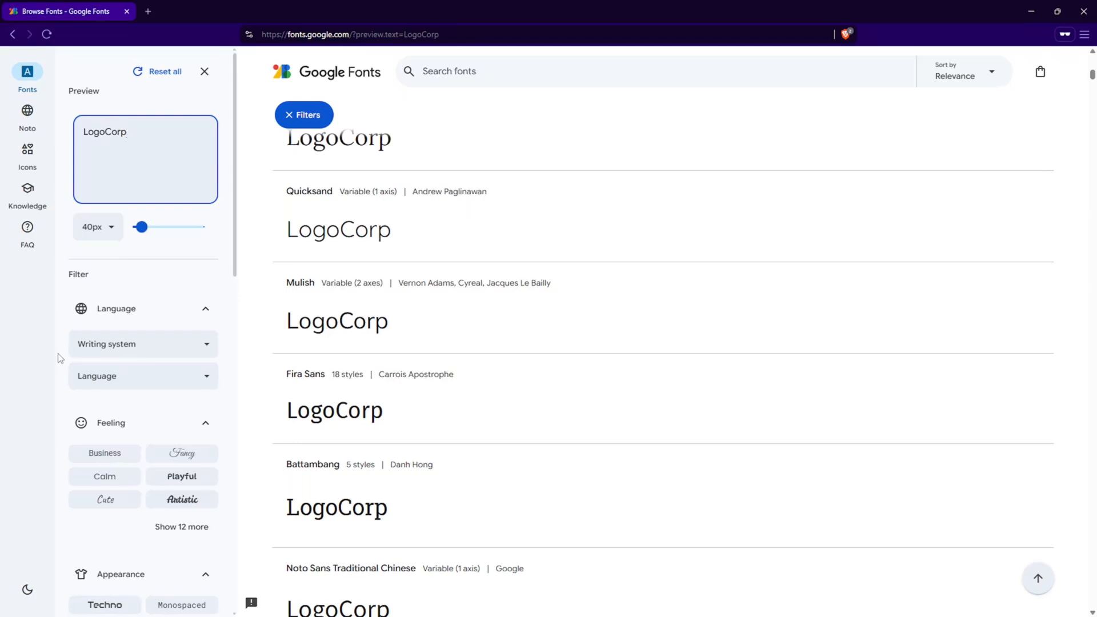
Step: Expand the Feeling filters, filter the fonts by Innovative and look through their LogoCorp previews
scroll(59, 372, down, 2)
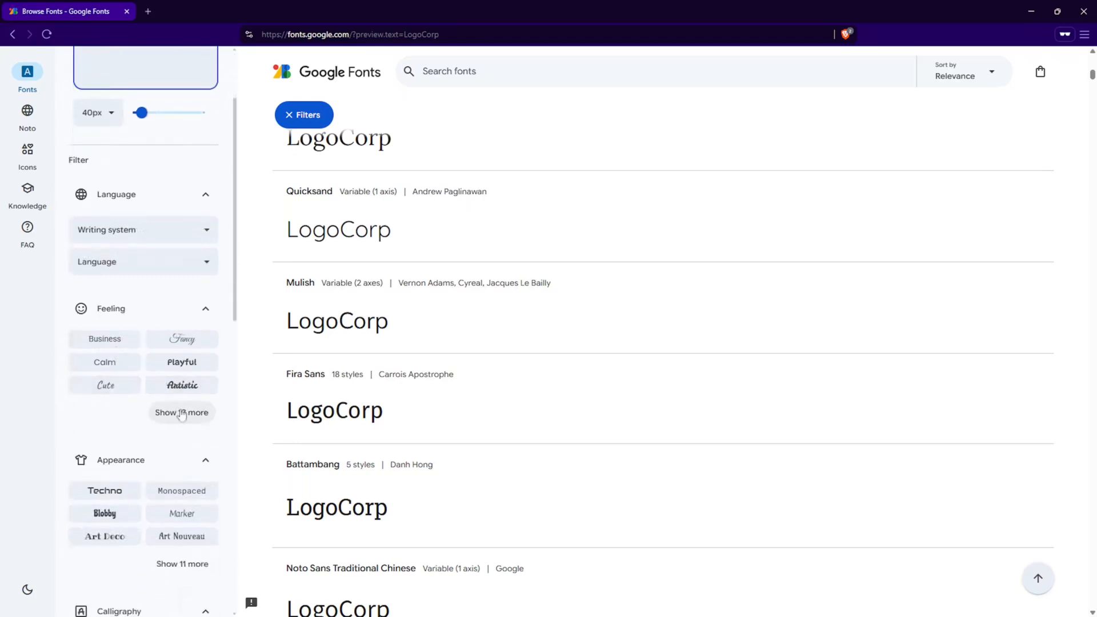
click(181, 412)
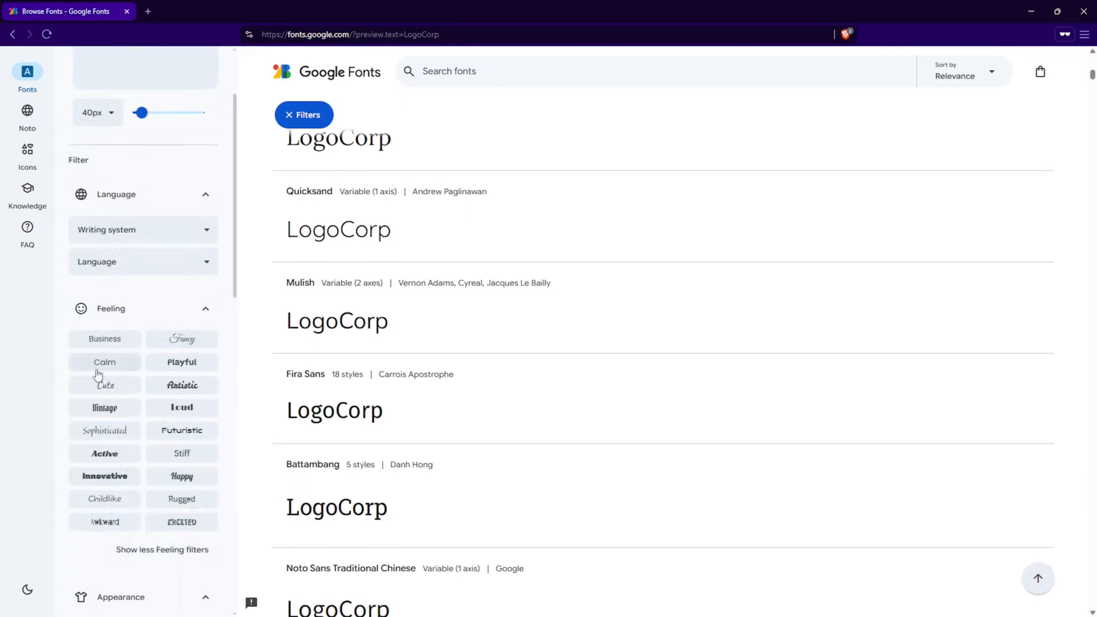
click(111, 480)
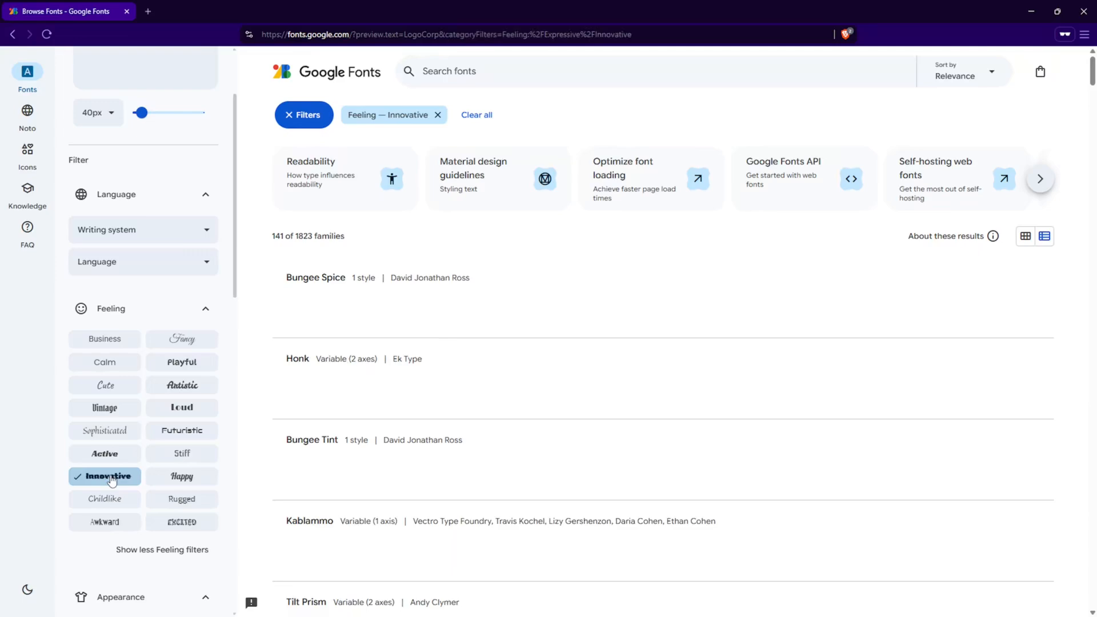
scroll(383, 392, down, 6)
scroll(383, 391, up, 3)
scroll(385, 392, down, 17)
scroll(384, 392, up, 12)
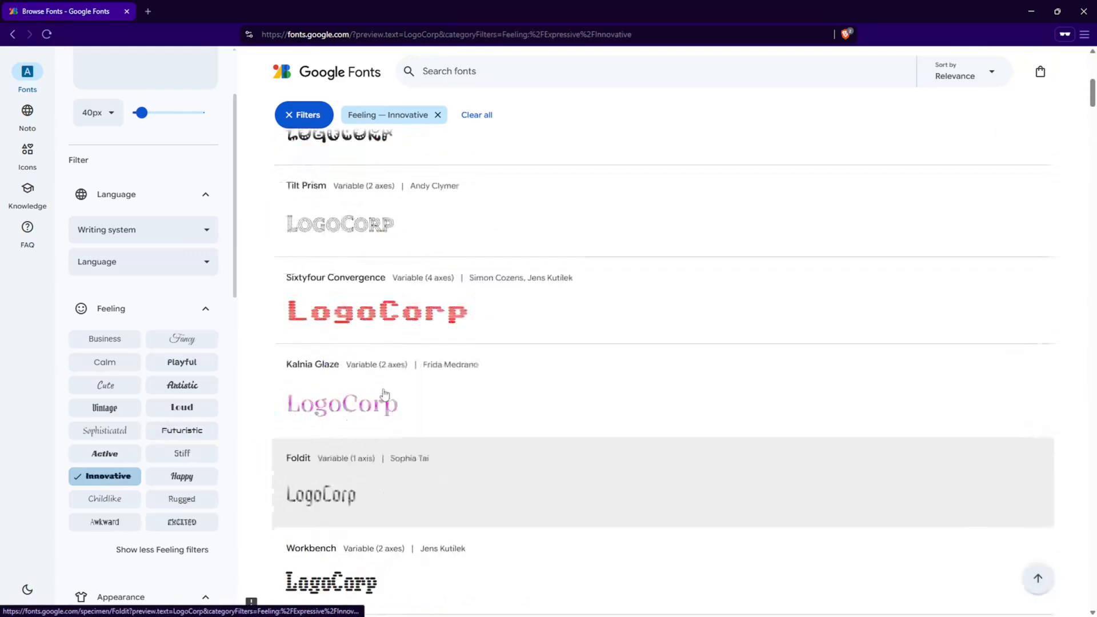
scroll(385, 395, up, 8)
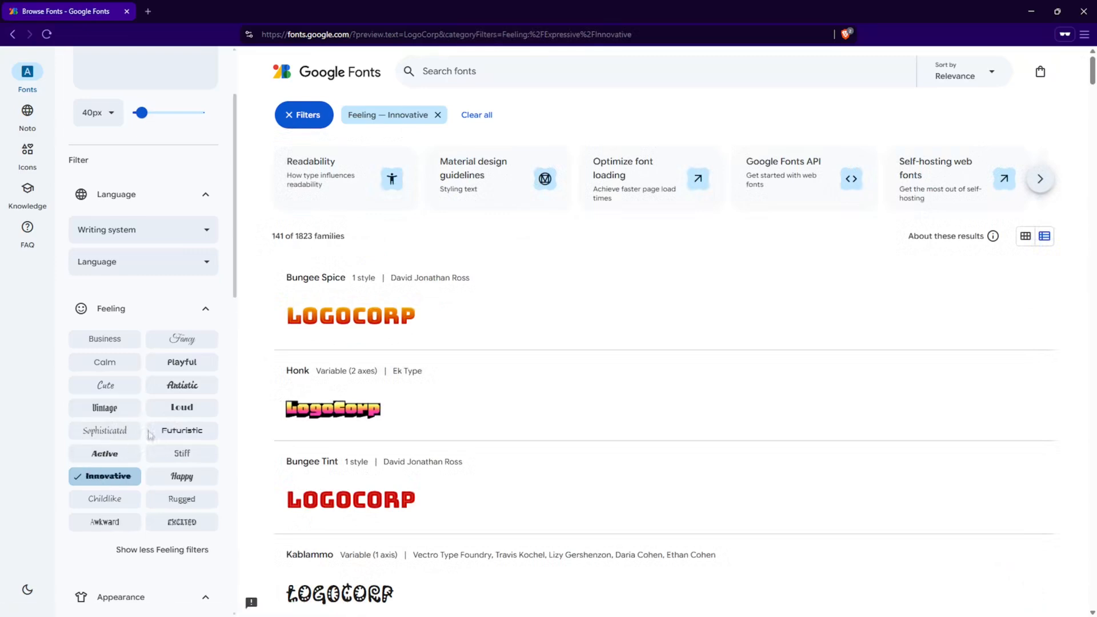
Step: Switch the Feeling filter to Artistic and look through the LogoCorp previews of those fonts
click(182, 386)
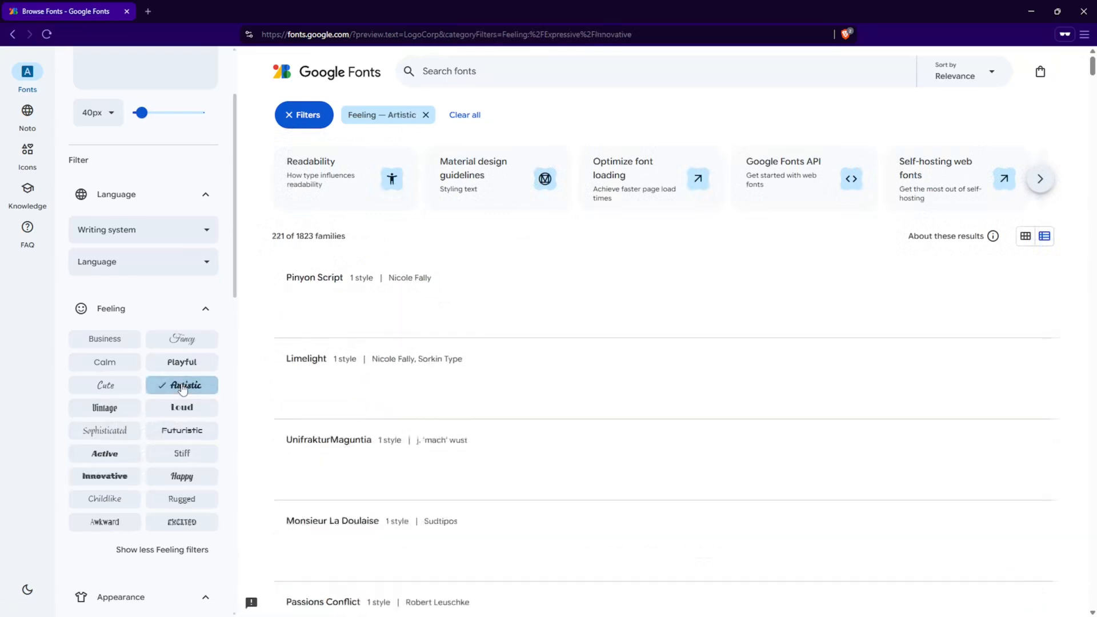
scroll(429, 327, down, 1)
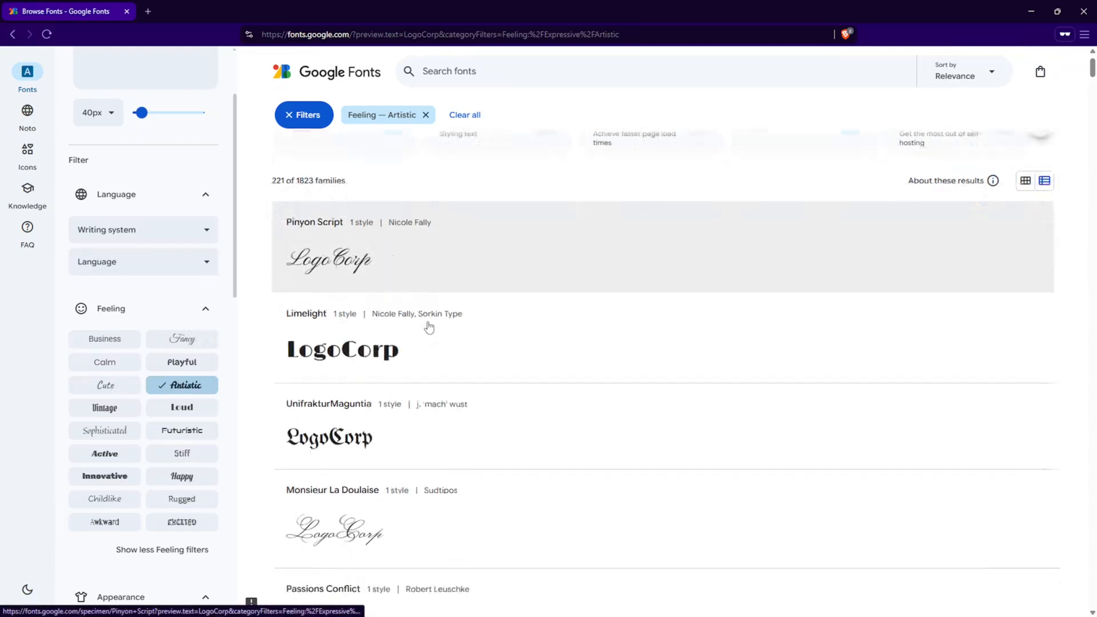
scroll(429, 326, down, 15)
scroll(429, 327, down, 15)
scroll(429, 327, down, 13)
scroll(429, 326, down, 10)
scroll(429, 327, down, 12)
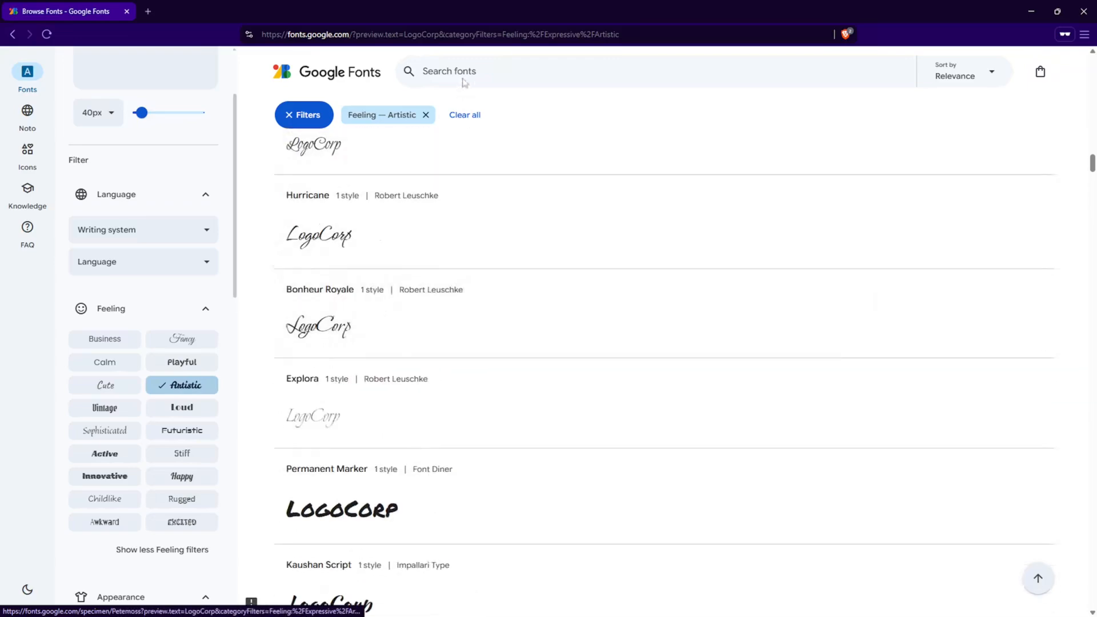
Step: Search the fonts for "Sho", open the Shojumaru family and add it to the font selection
click(468, 67)
text(Sho)
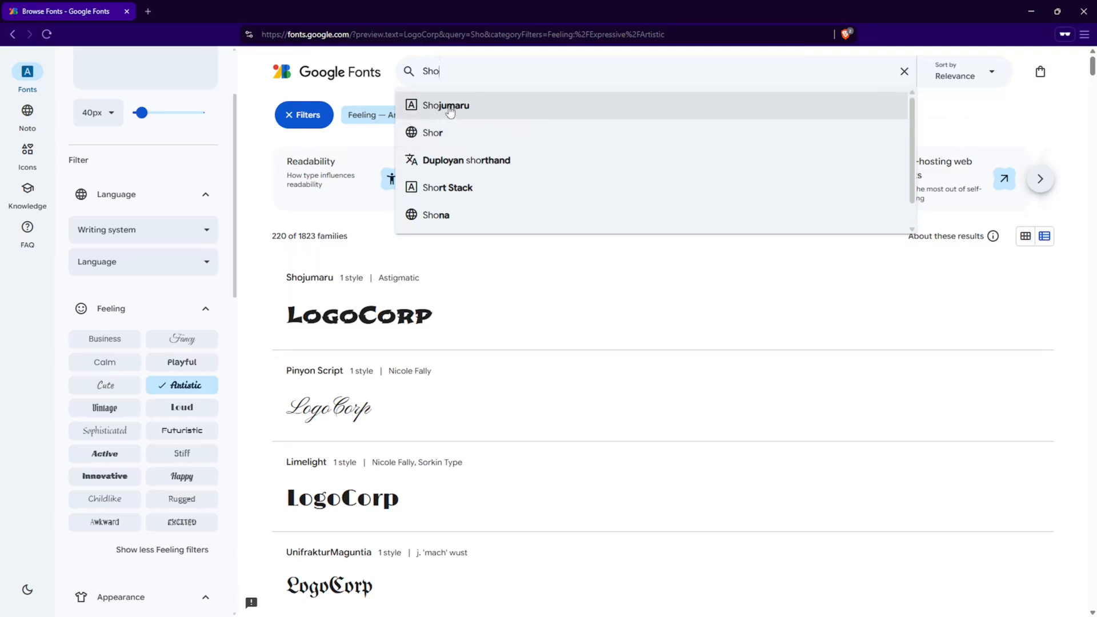
click(451, 108)
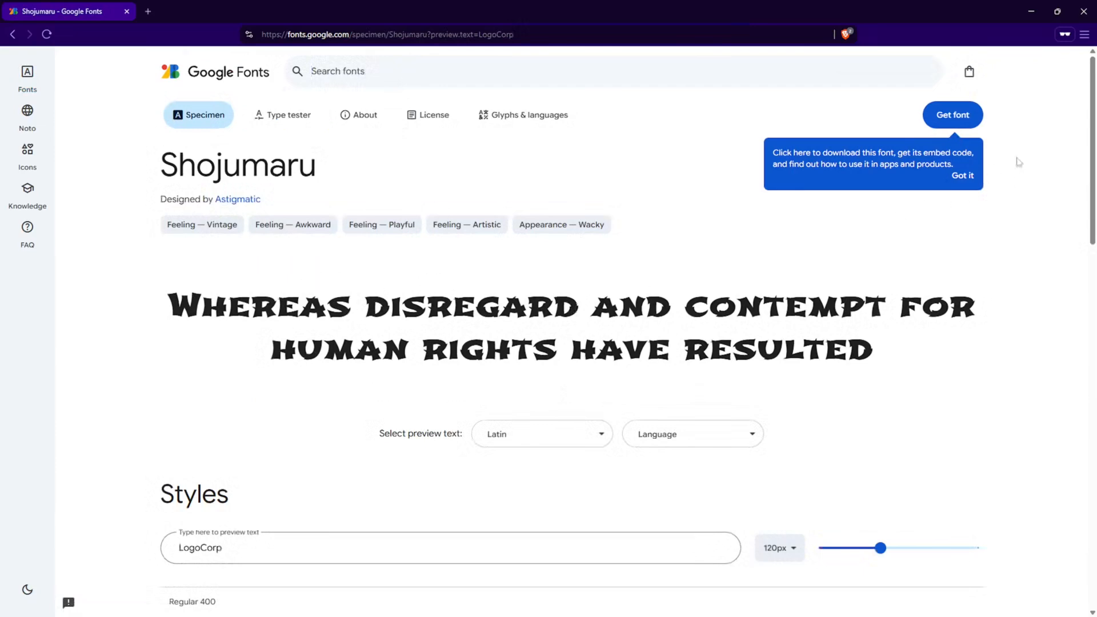
click(952, 116)
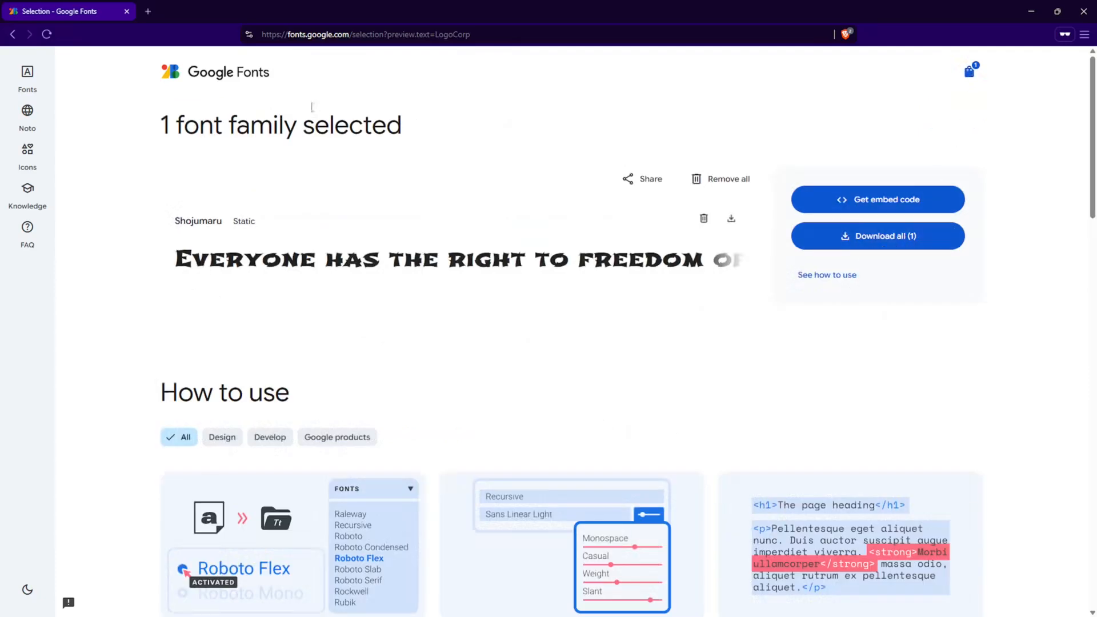
Step: Return to the font list, search for "Perma" and add the Permanent Marker family to the font selection
click(13, 35)
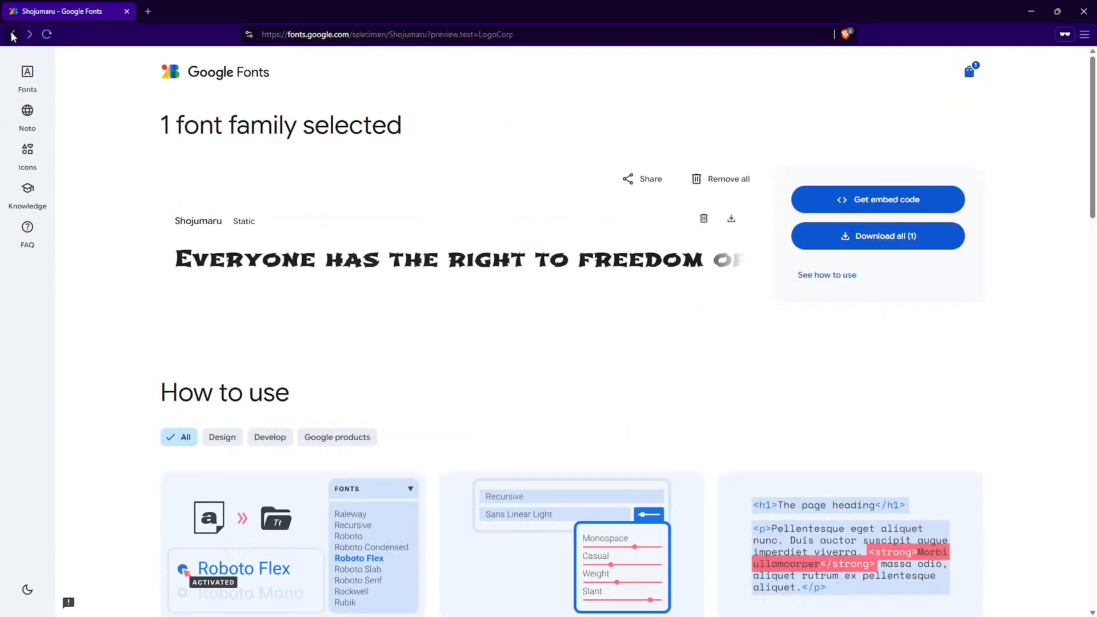
click(12, 35)
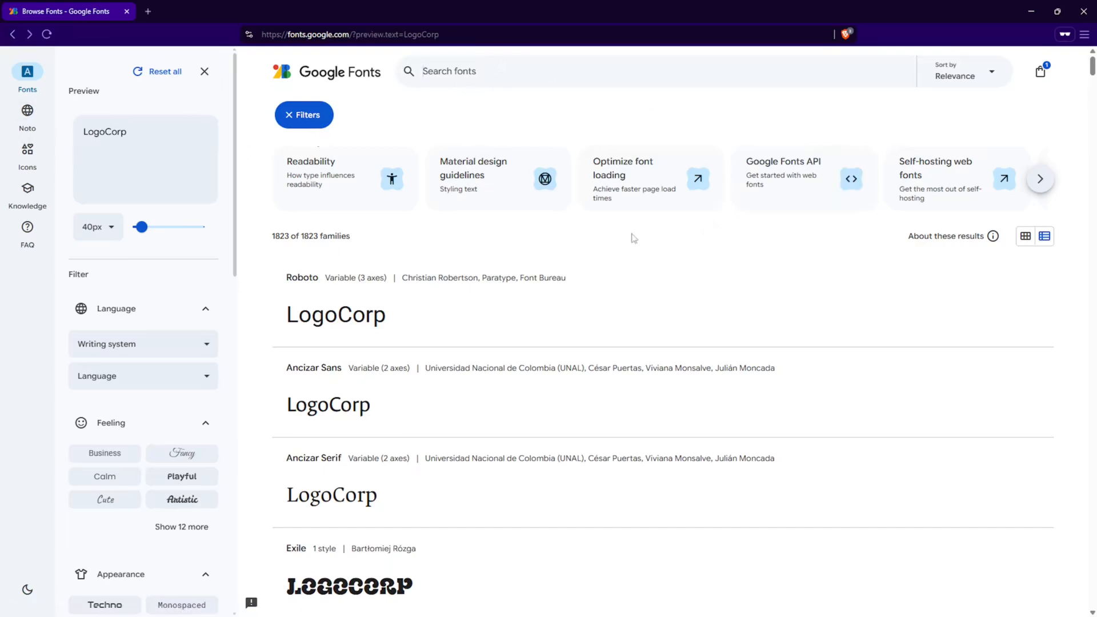
text(Perm)
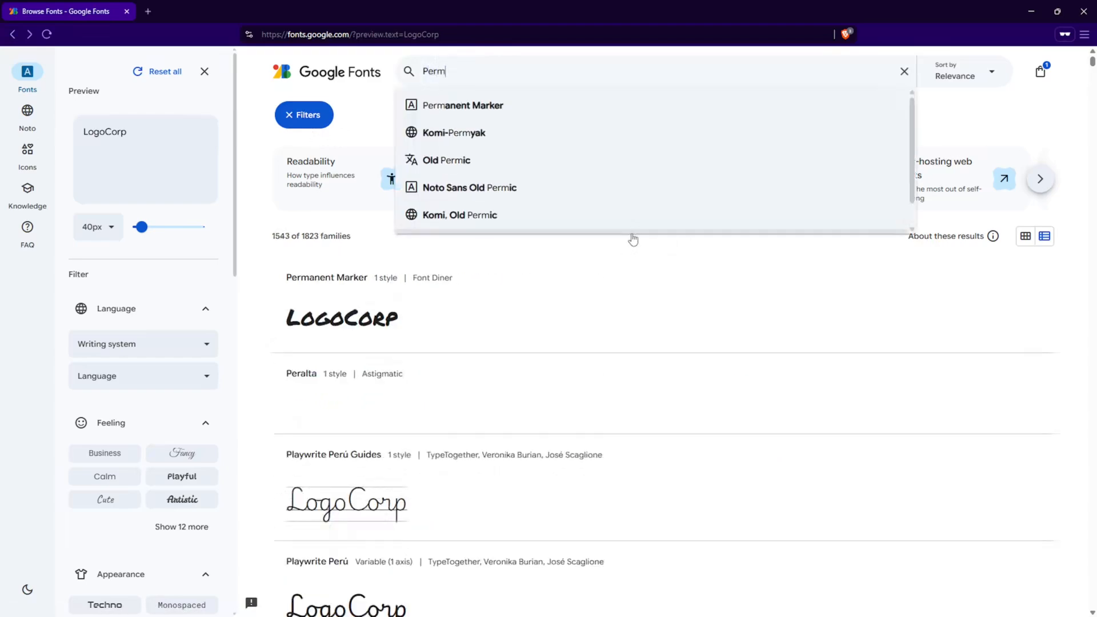
text(a)
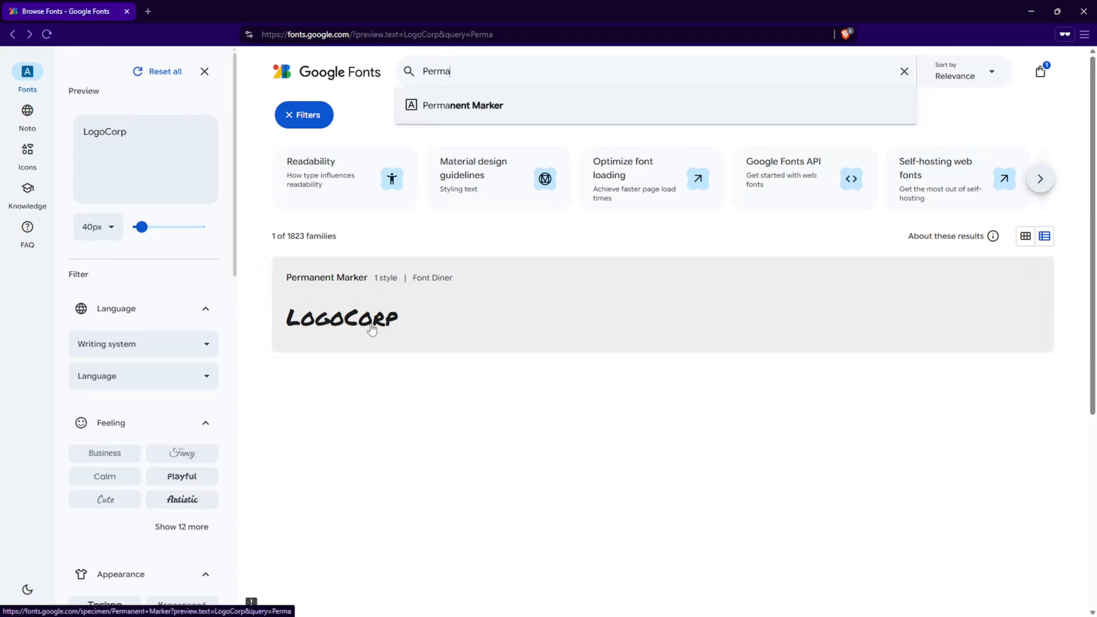
click(416, 321)
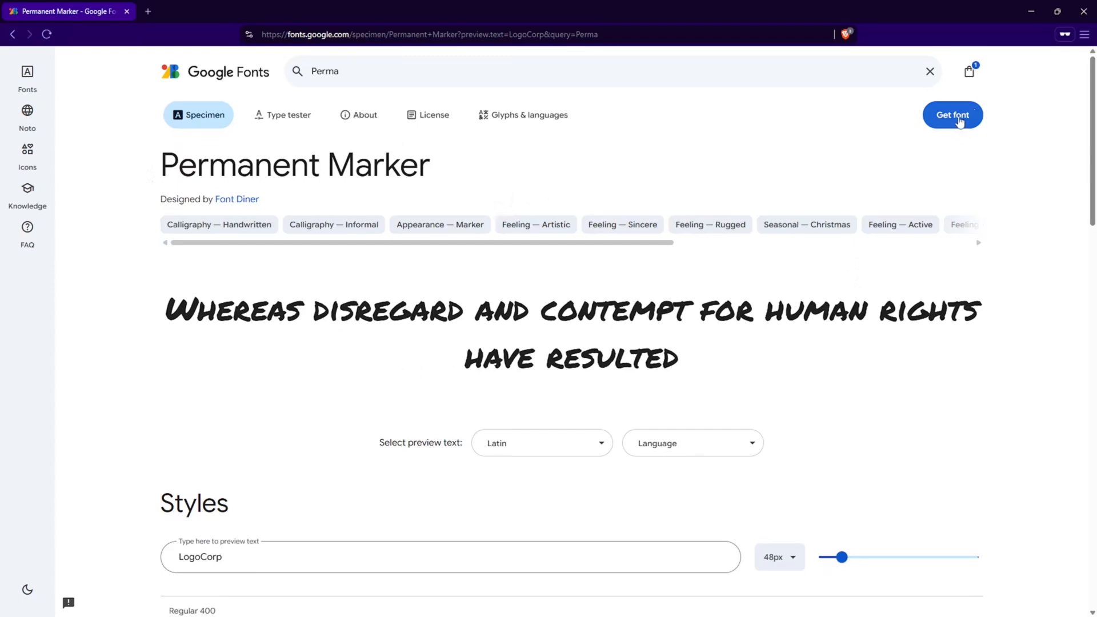
click(960, 122)
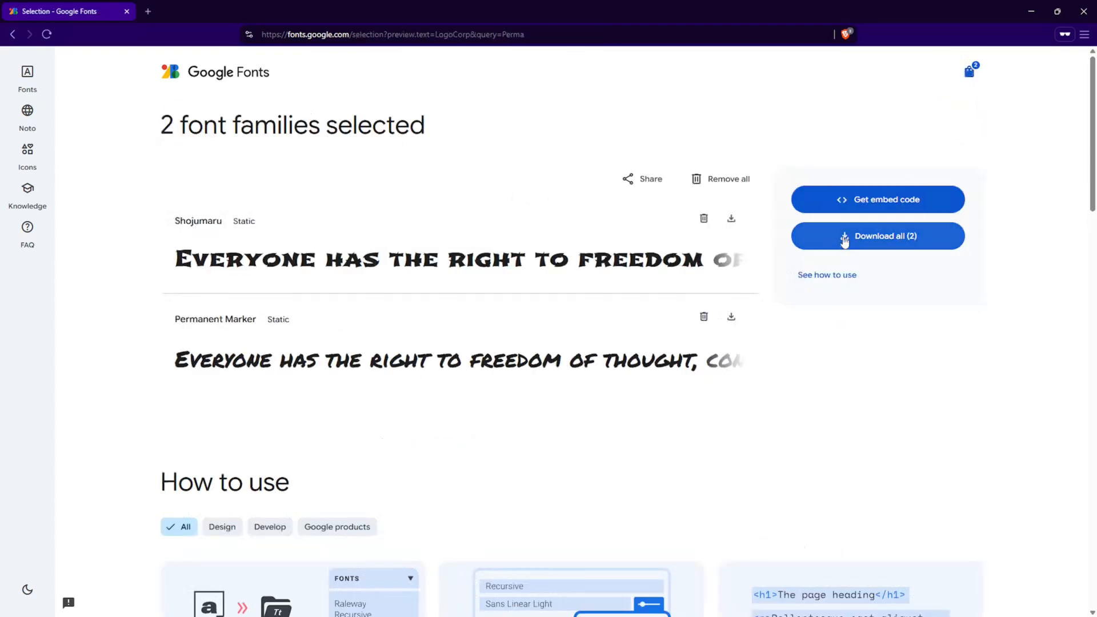
Step: Download both selected font families and save them to the Desktop as Permanent_Marker,Shojumaru.zip
click(879, 236)
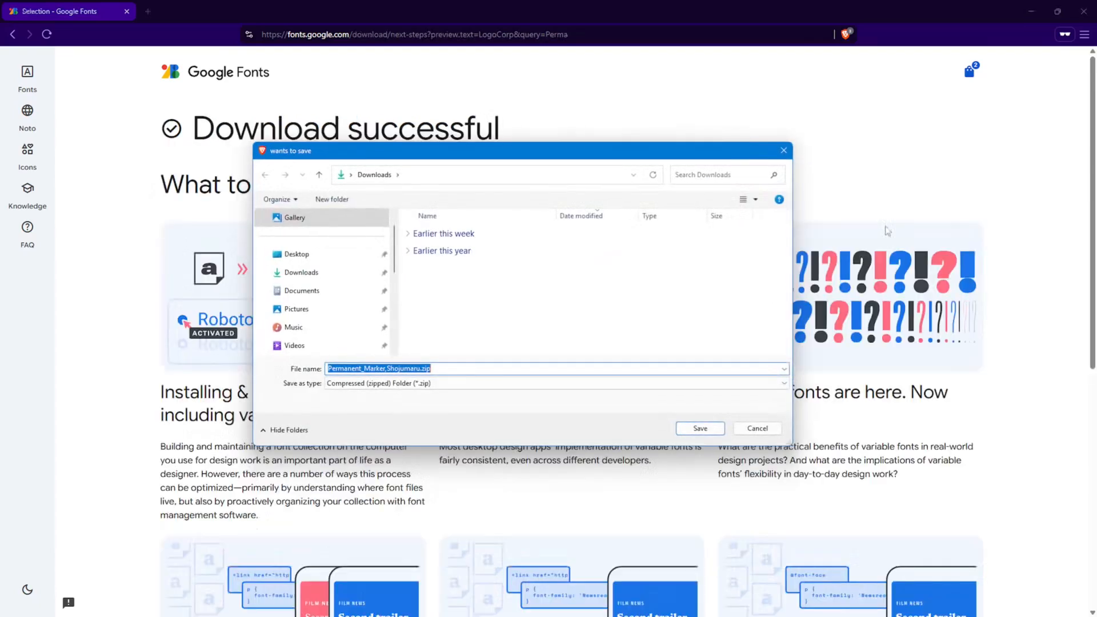
click(294, 253)
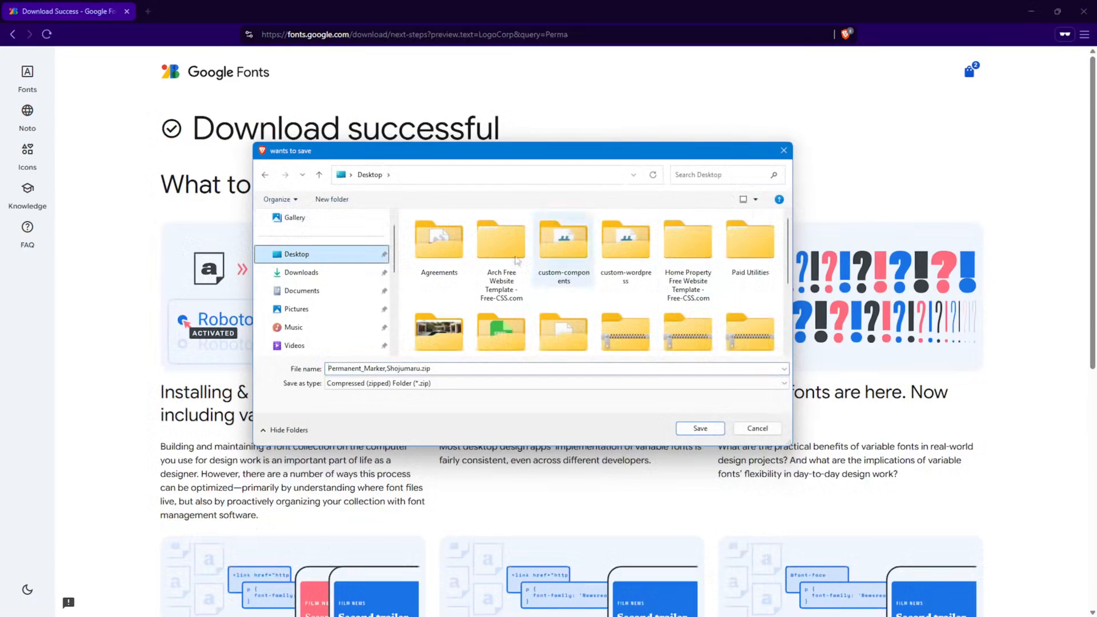
click(701, 428)
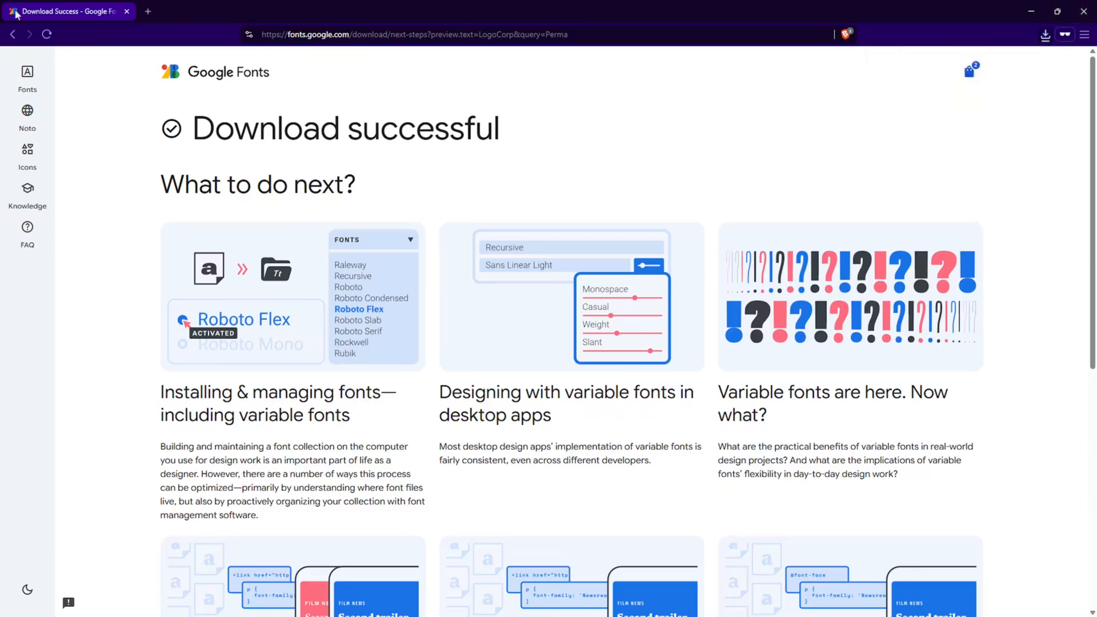
Step: Close the browser and move the downloaded zip archive to a free spot on the desktop
click(1084, 13)
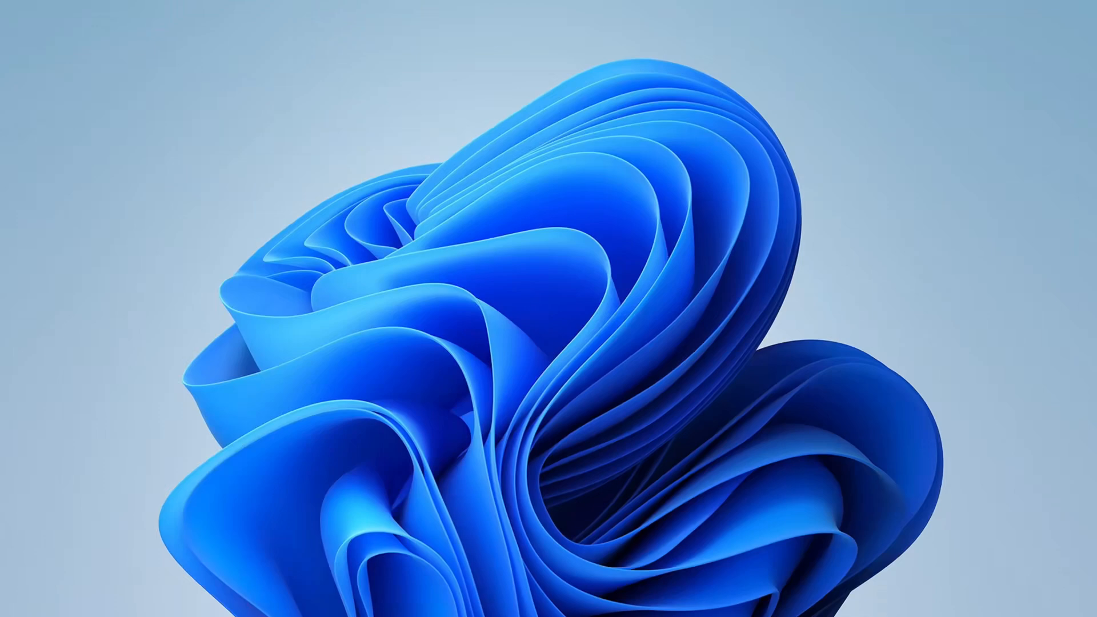
drag(9, 208, 271, 153)
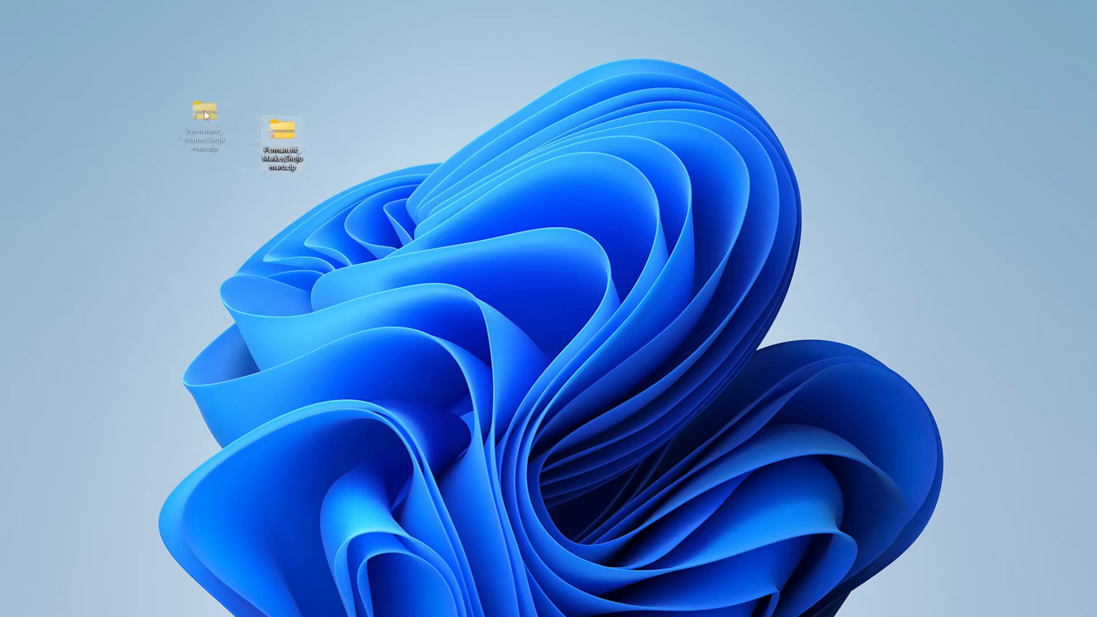
drag(203, 110, 190, 107)
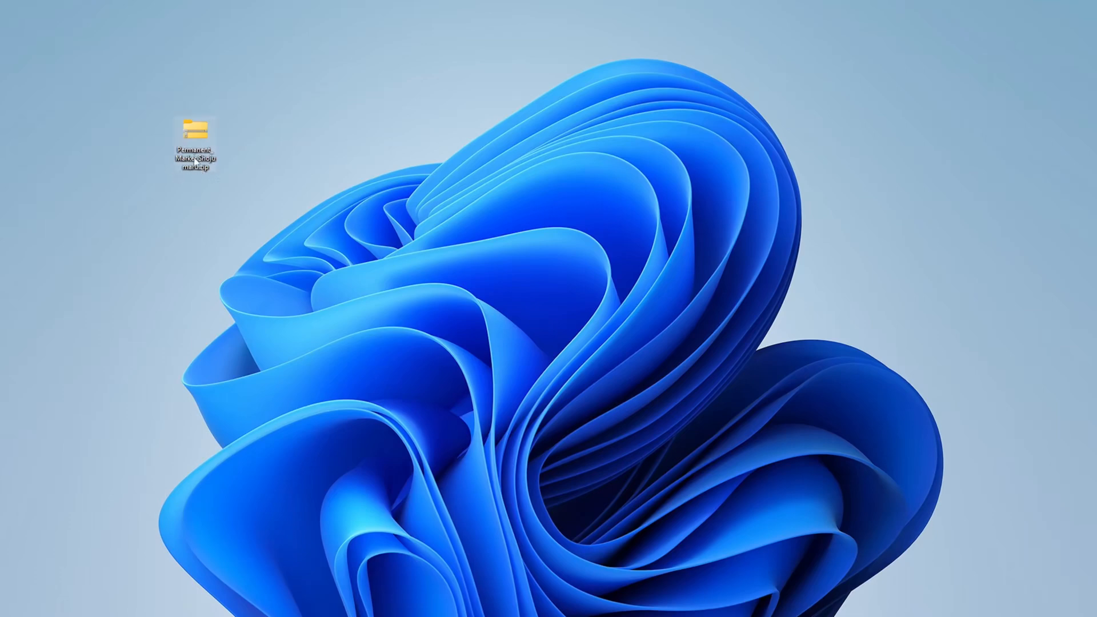
Step: Extract Permanent_Marker,Shojumaru.zip to a folder of the same name on the desktop, showing the extracted files when complete
right_click(196, 136)
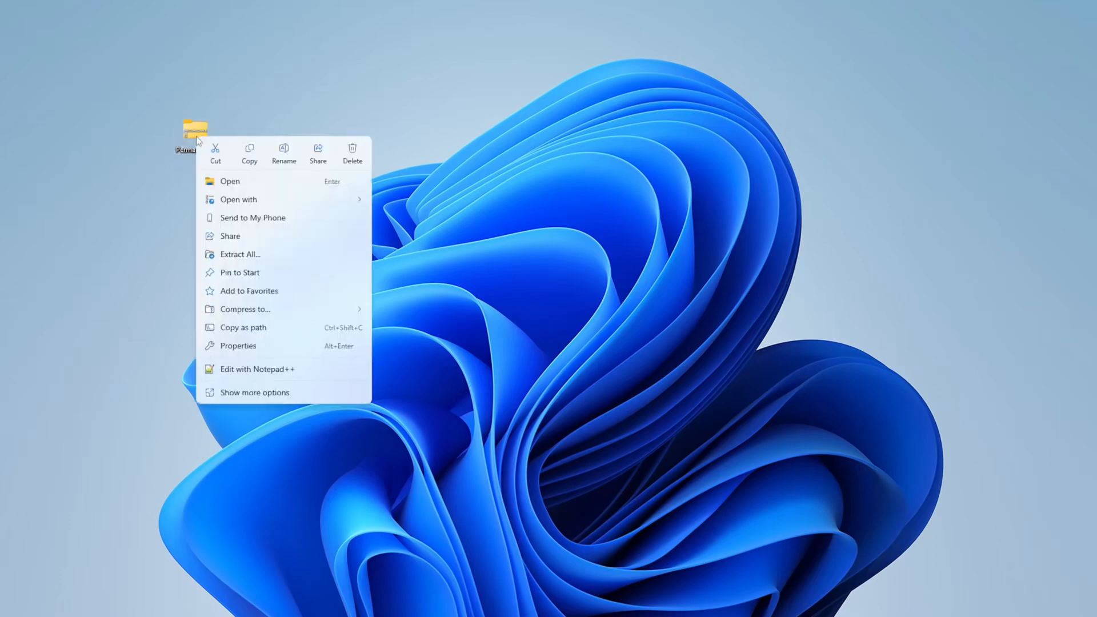
click(239, 256)
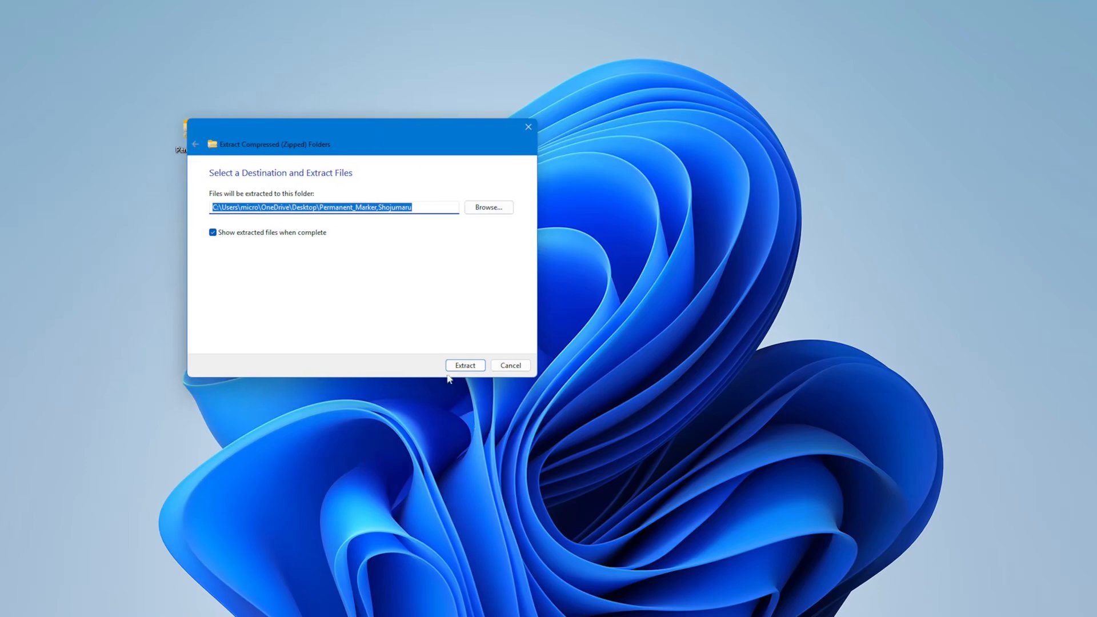
click(465, 367)
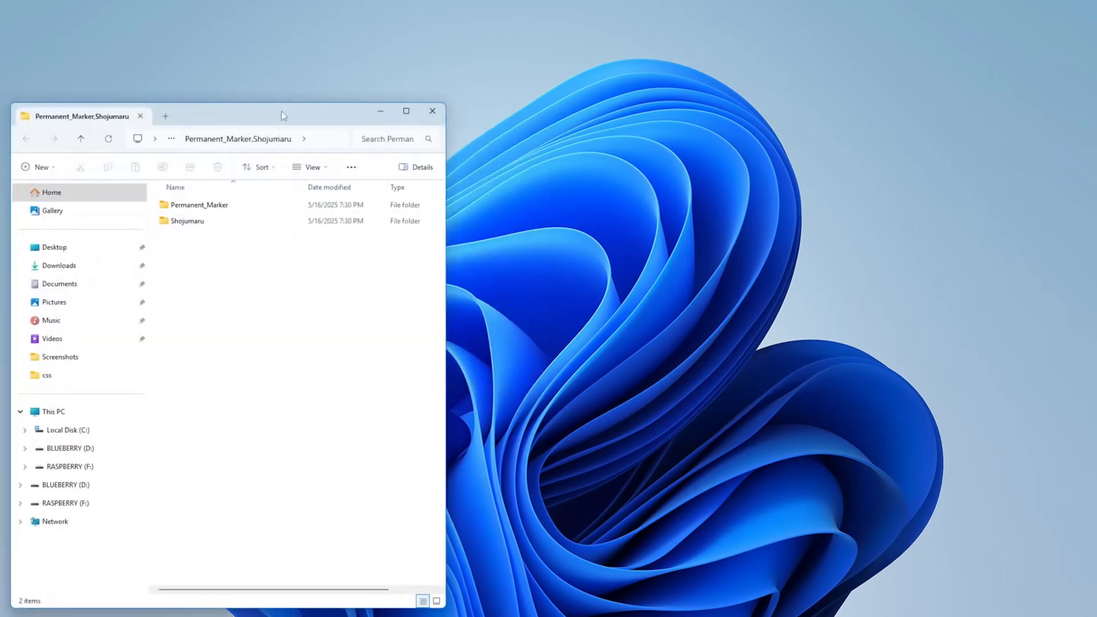
Step: Place the extracted folder beside the zip archive on the desktop and bring its open window next to them
drag(281, 111, 294, 75)
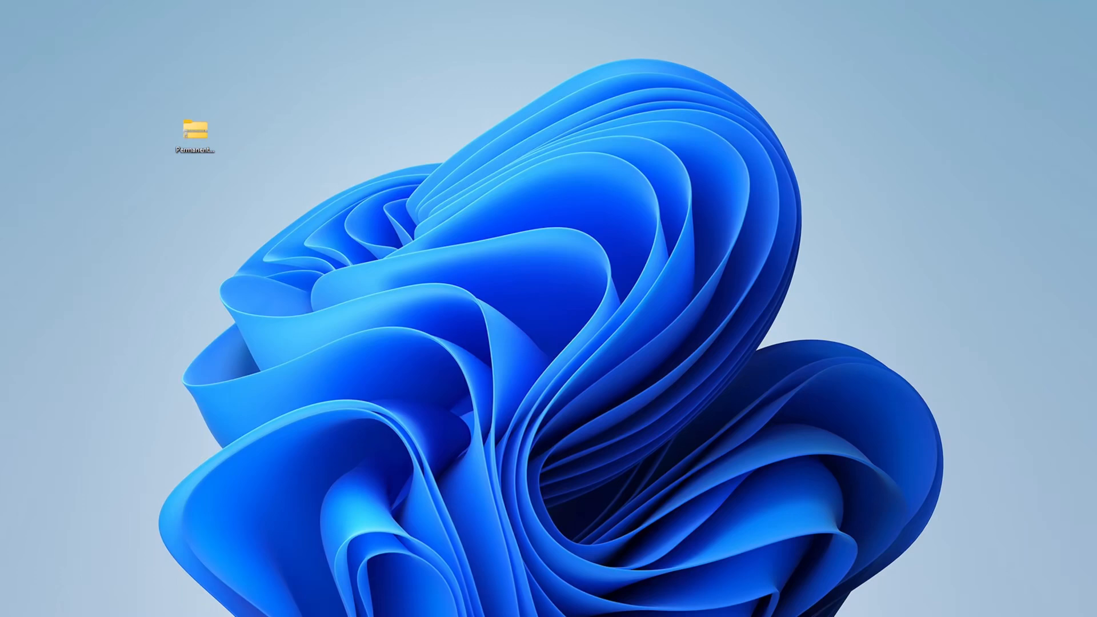
drag(1, 297, 280, 146)
drag(190, 150, 328, 133)
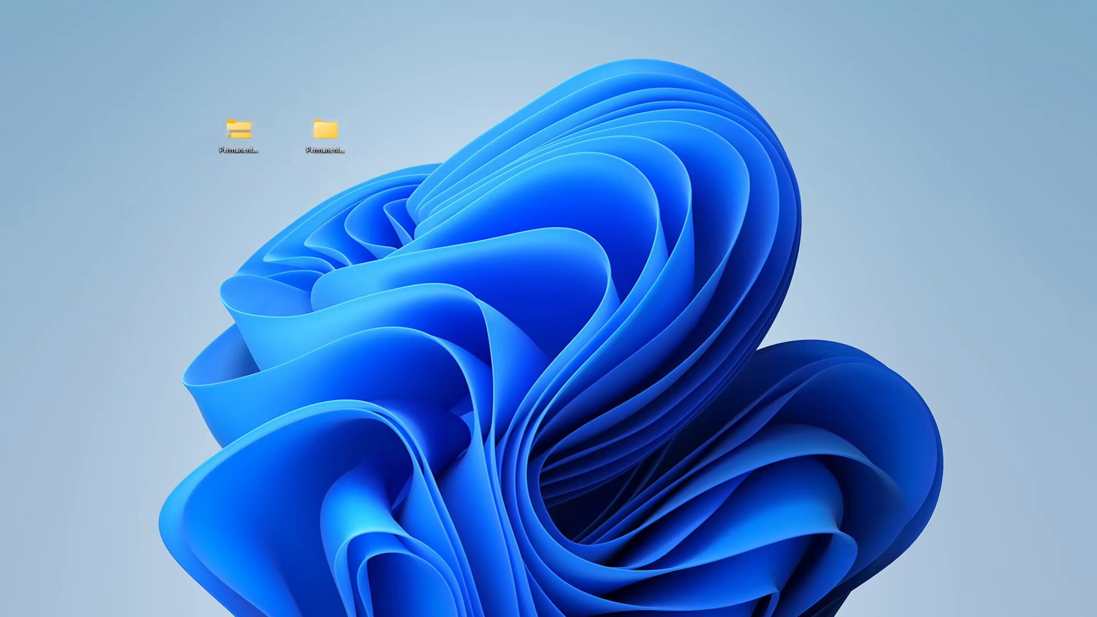
drag(0, 122, 583, 92)
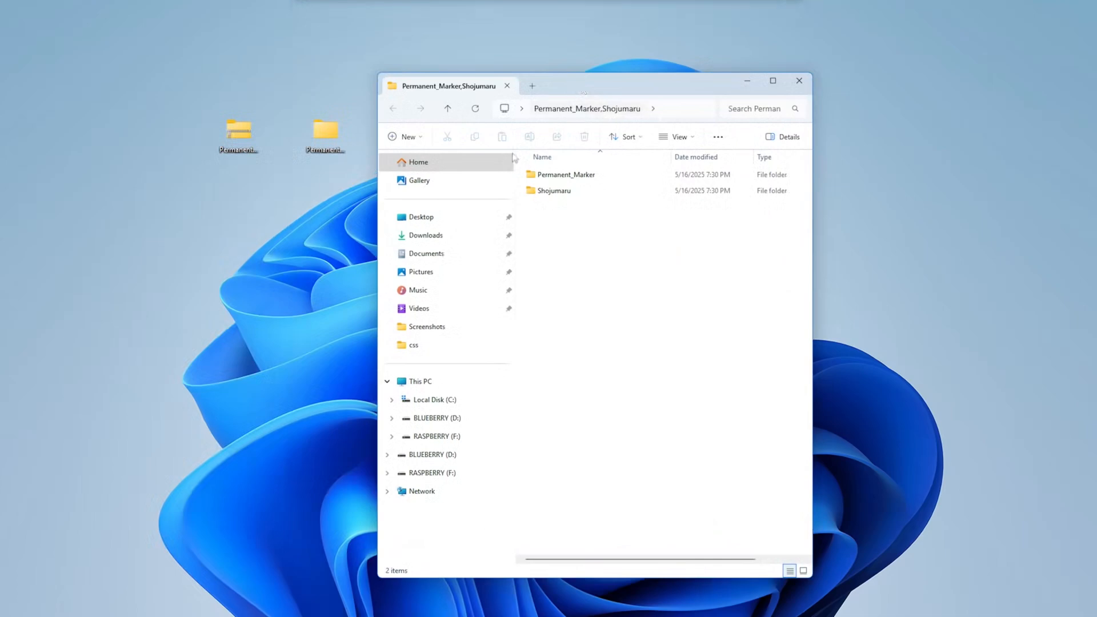
Step: Examine the contents of the Permanent_Marker and Shojumaru folders and return to their parent folder
double_click(563, 175)
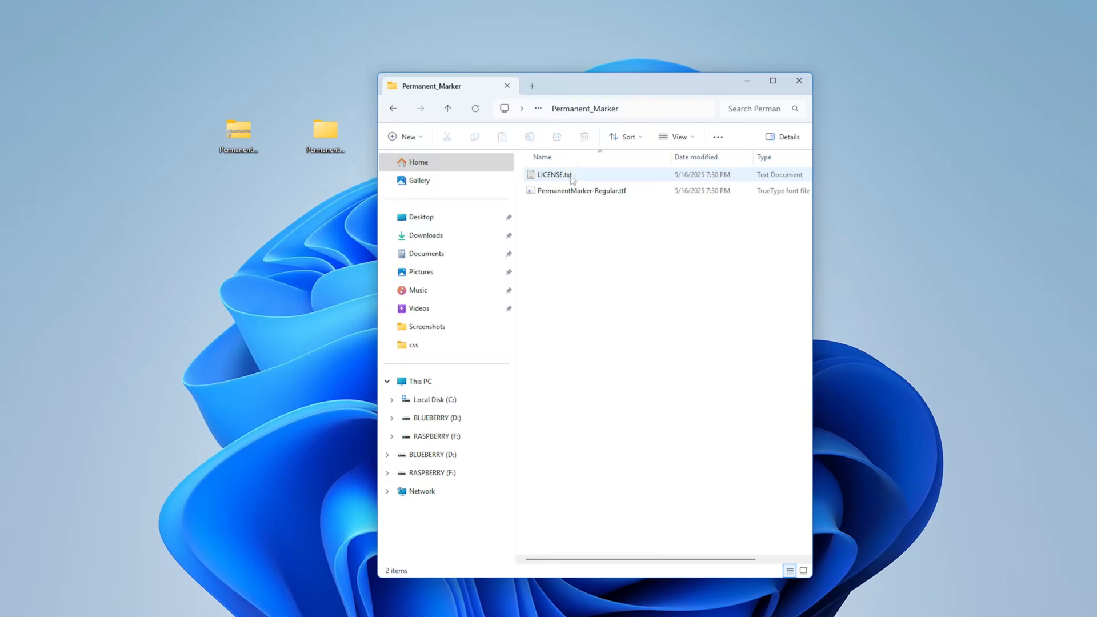
click(448, 109)
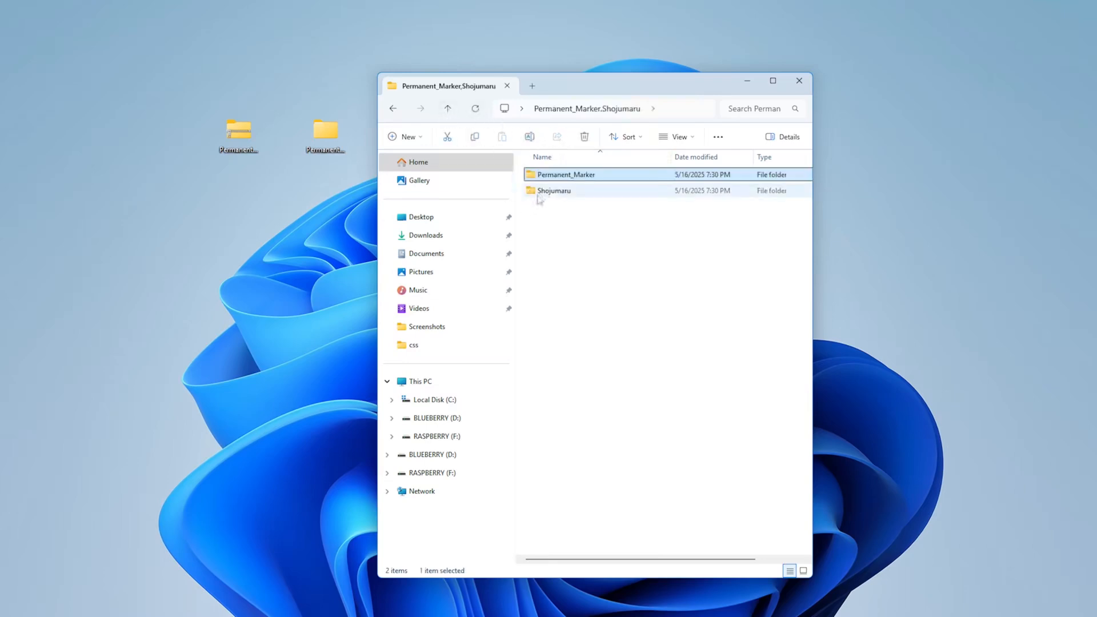
double_click(545, 193)
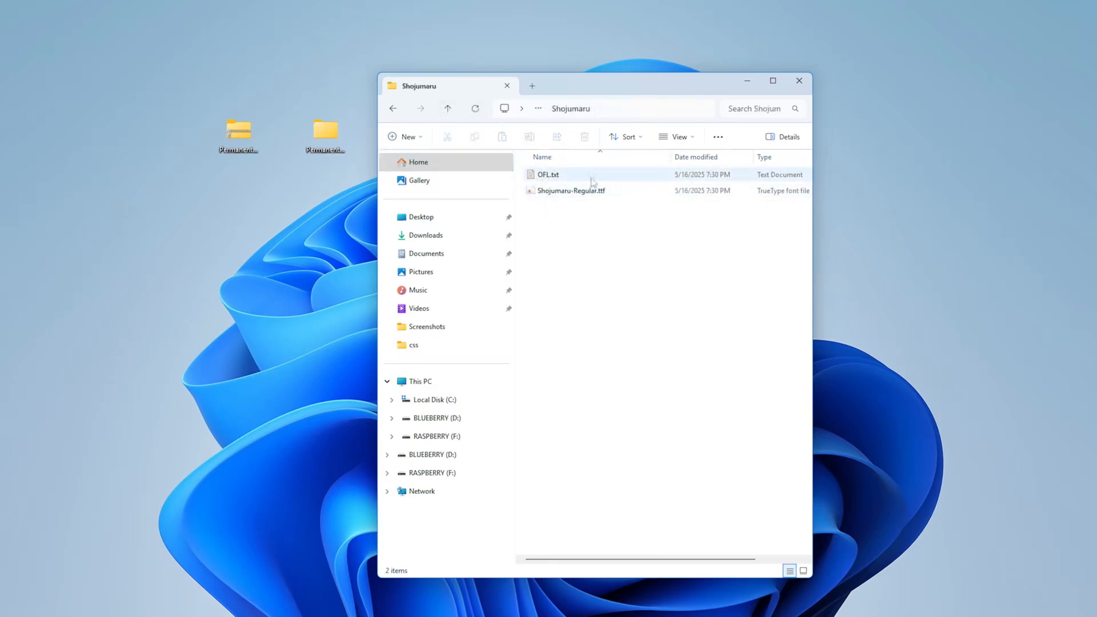
click(448, 109)
click(448, 110)
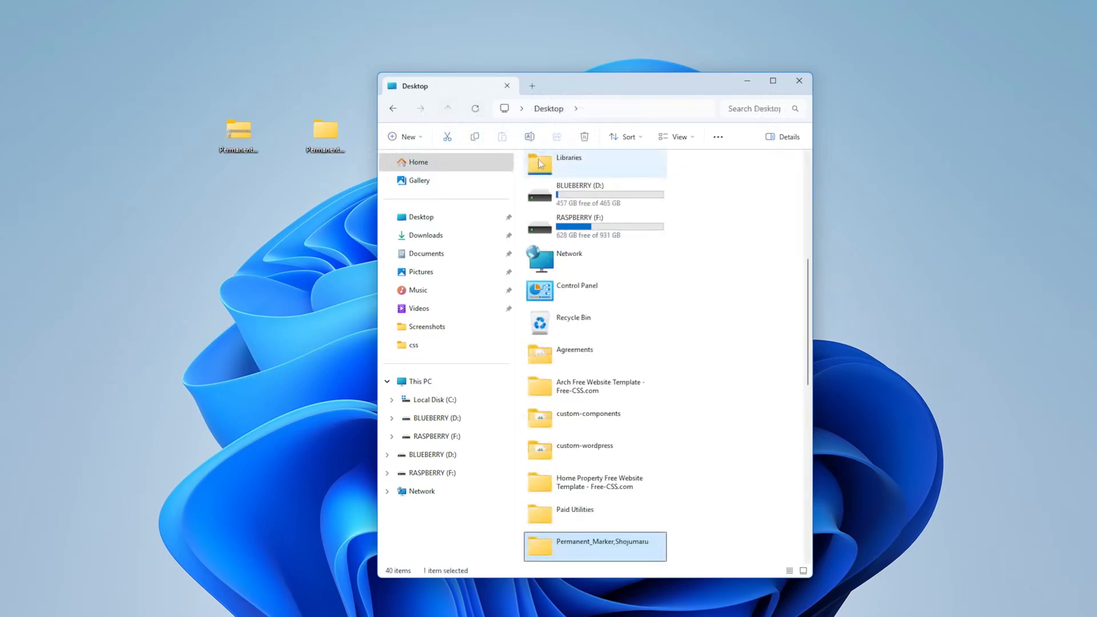
click(393, 110)
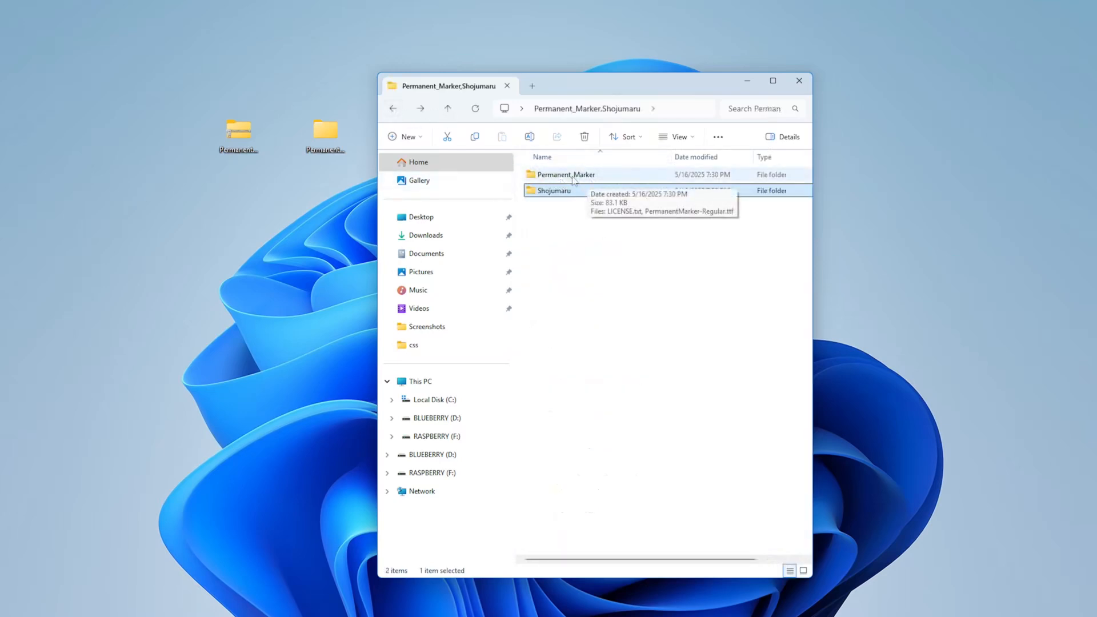
Step: Move the extracted fonts window aside and arrange a second File Explorer window next to it
click(552, 288)
drag(582, 84, 809, 76)
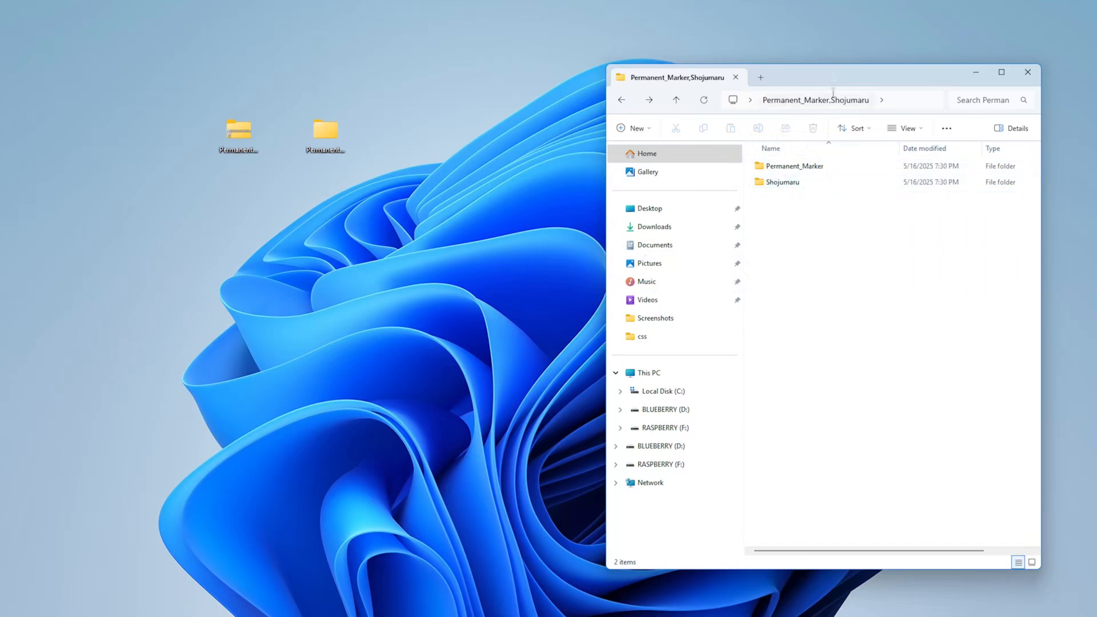
drag(842, 75, 886, 75)
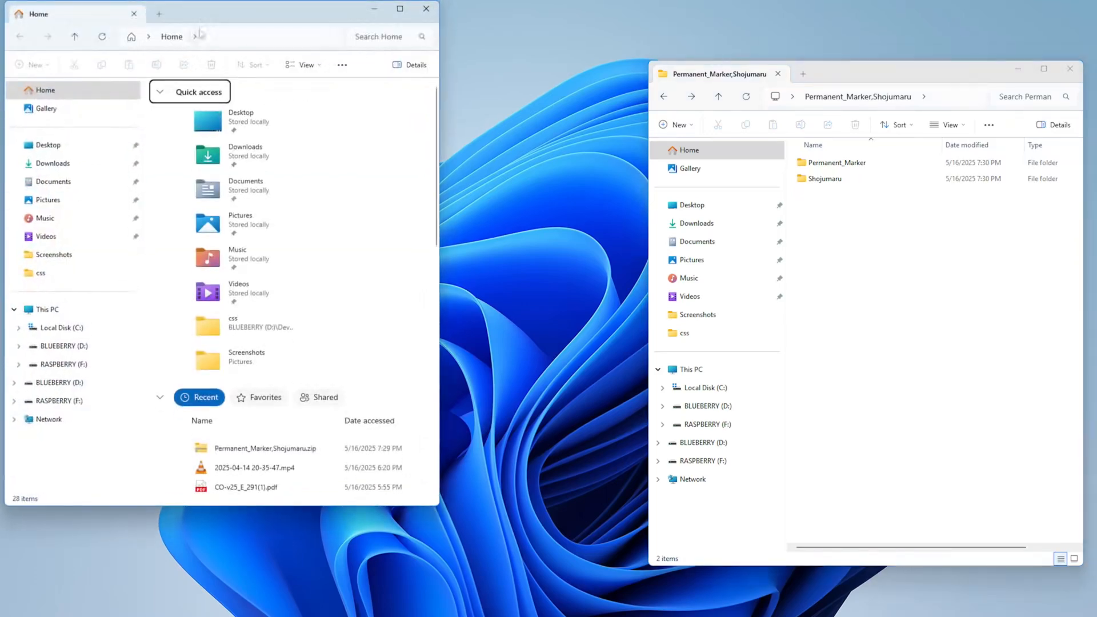
drag(208, 44, 343, 78)
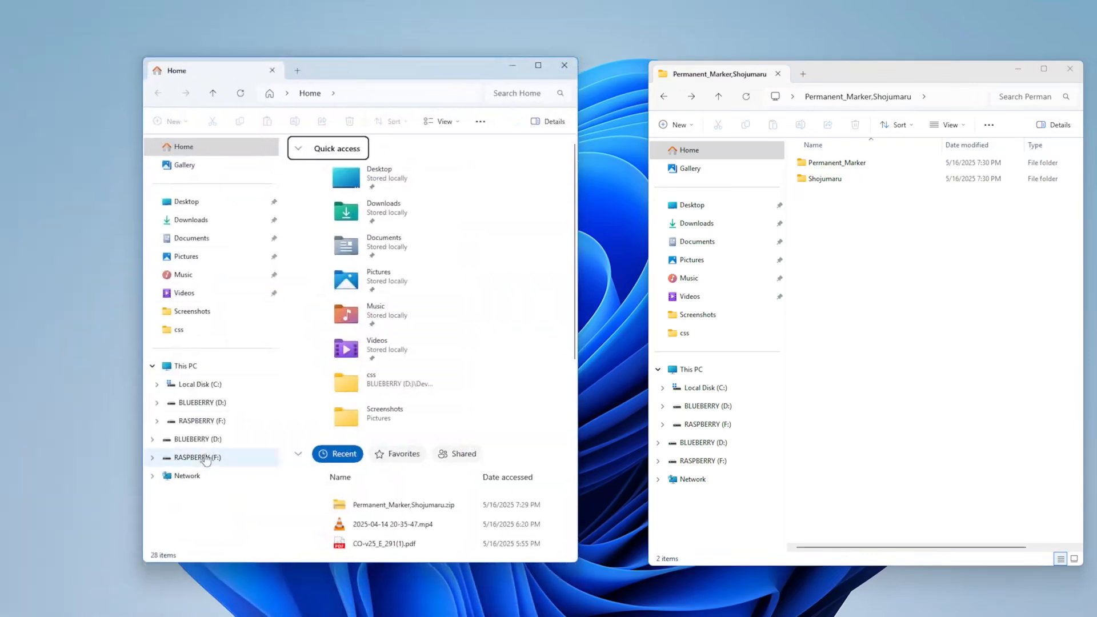
Step: Open C:\Windows\Fonts in the second File Explorer window and widen it to show more of the installed fonts
click(193, 384)
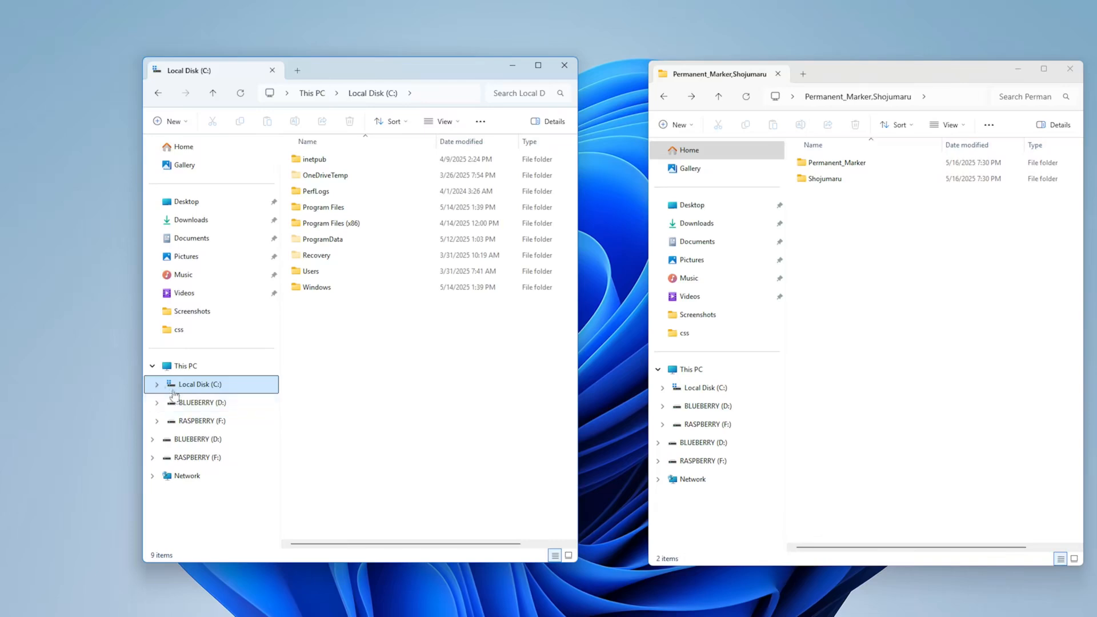
double_click(317, 288)
scroll(320, 296, down, 3)
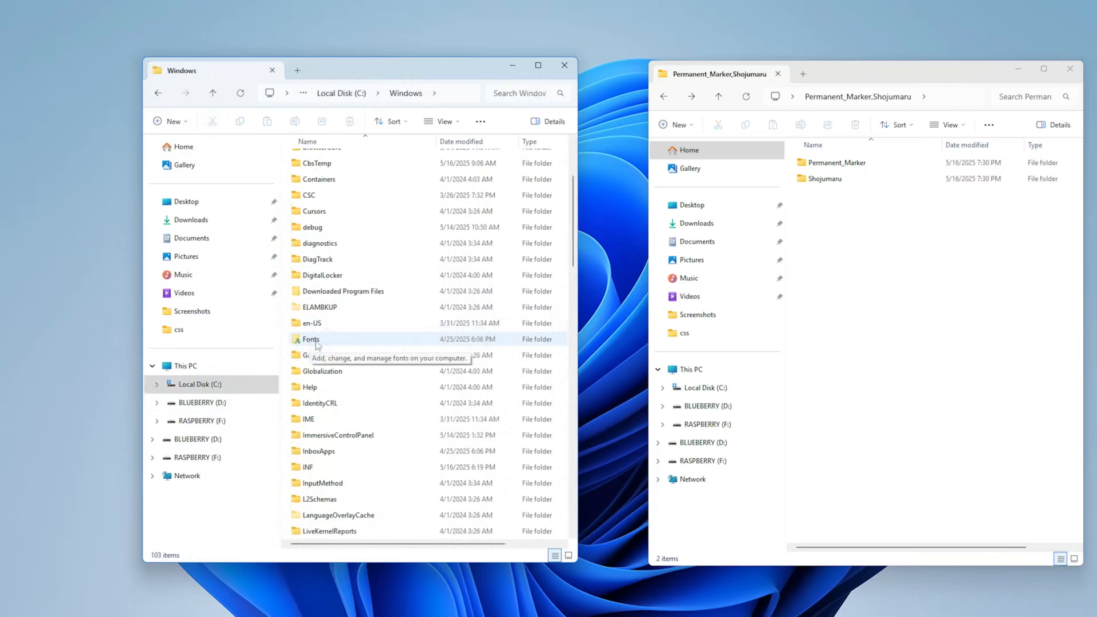
click(318, 345)
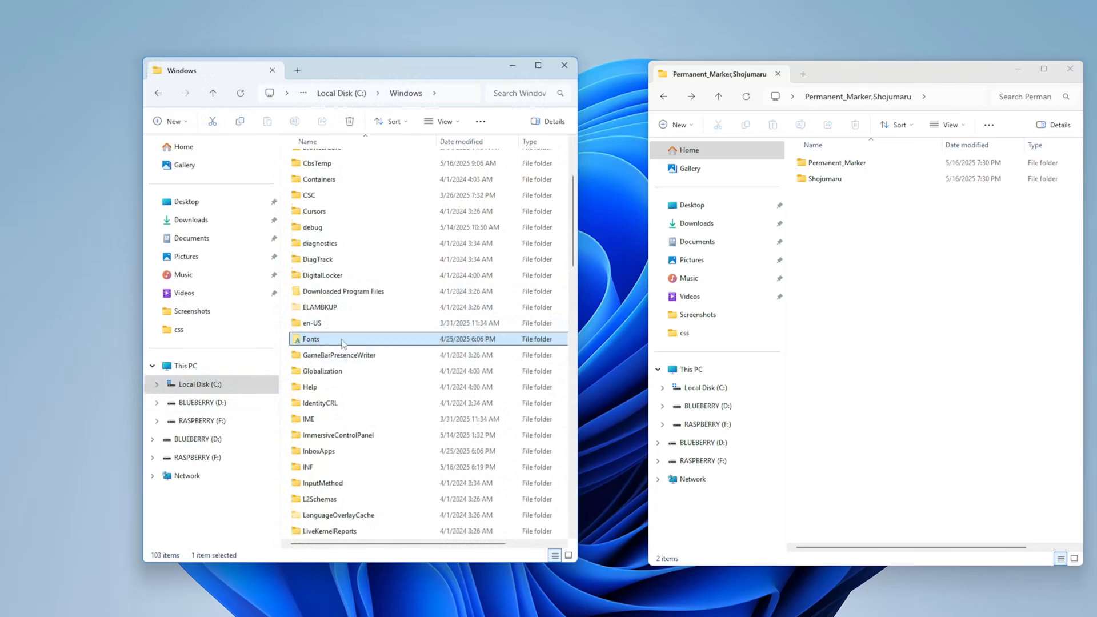
double_click(342, 343)
scroll(322, 333, down, 10)
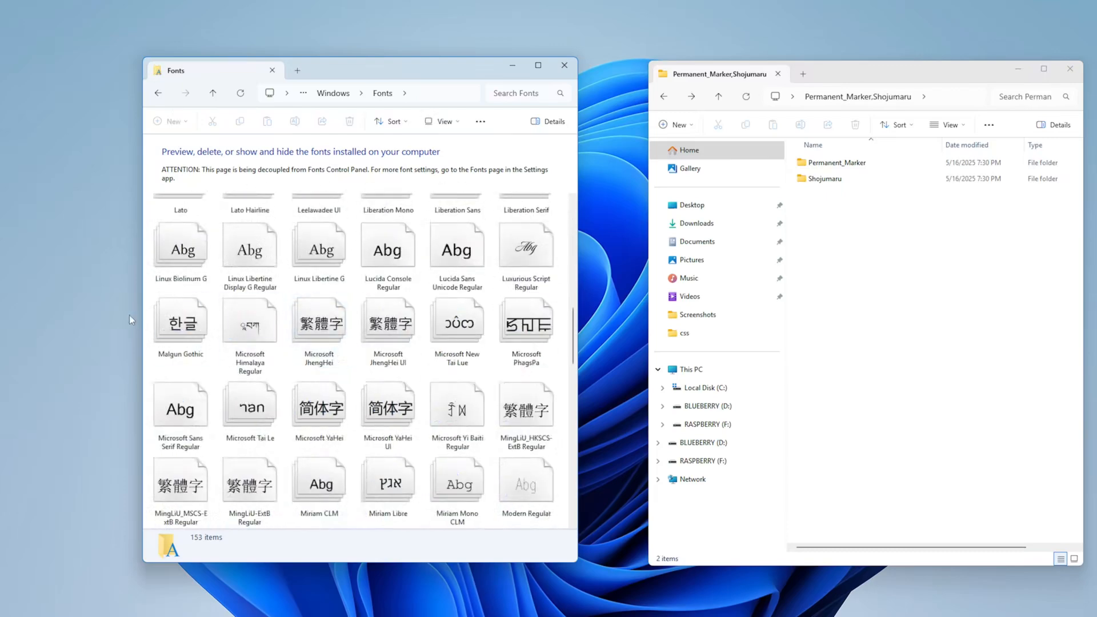
drag(143, 316, 22, 302)
scroll(325, 360, up, 10)
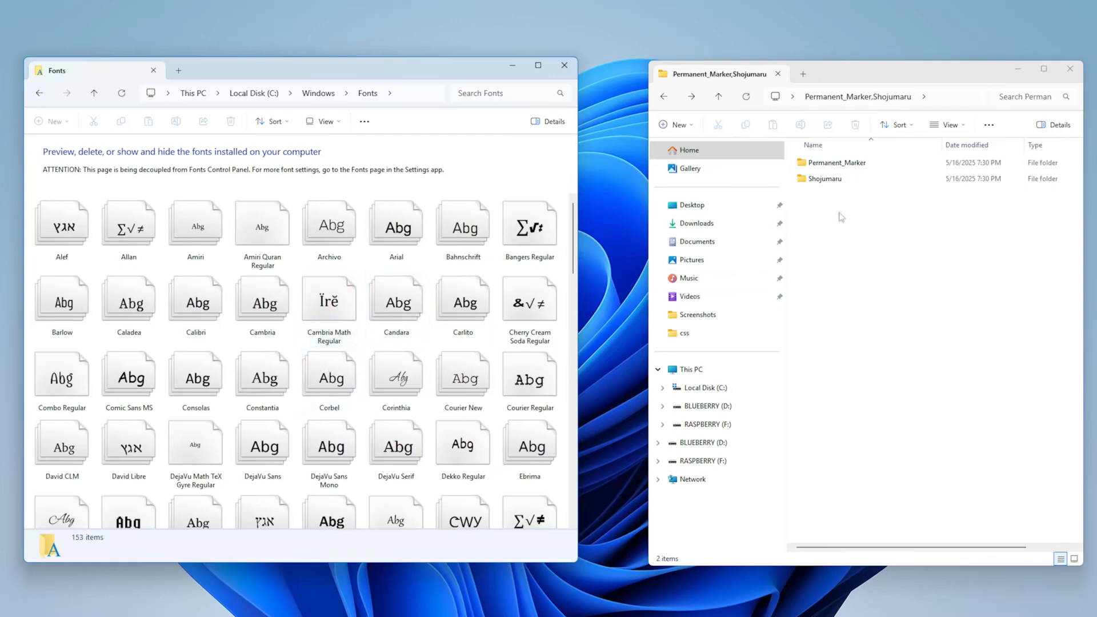
Step: Add PermanentMarker-Regular.ttf and Shojumaru-Regular.ttf to the Windows Fonts folder, declining to replace the already installed Shojumaru font
double_click(833, 164)
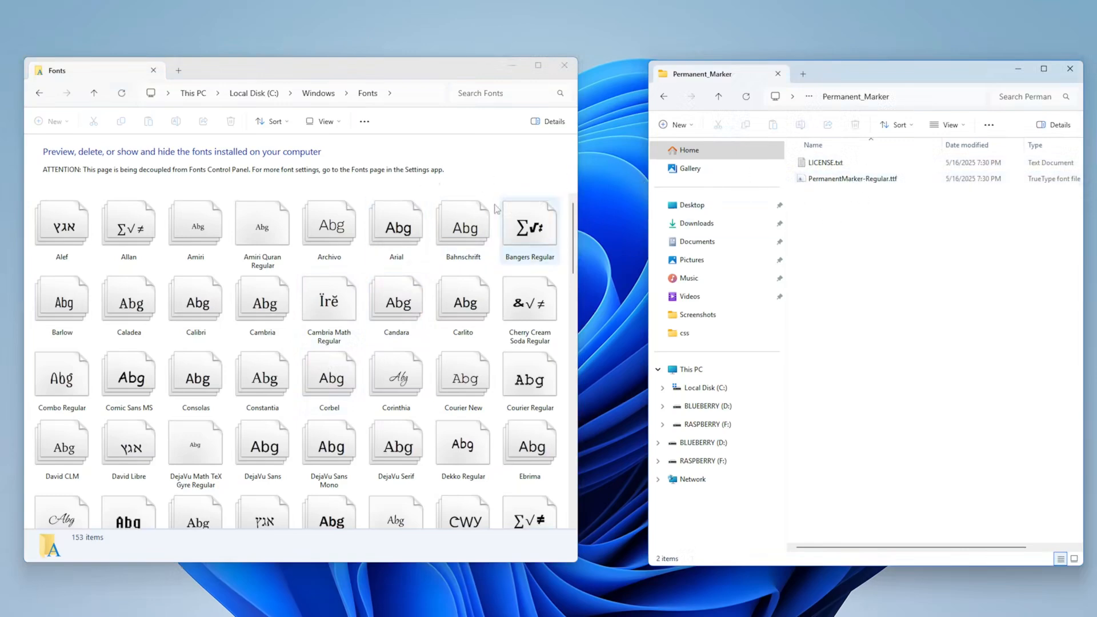
drag(847, 184, 399, 298)
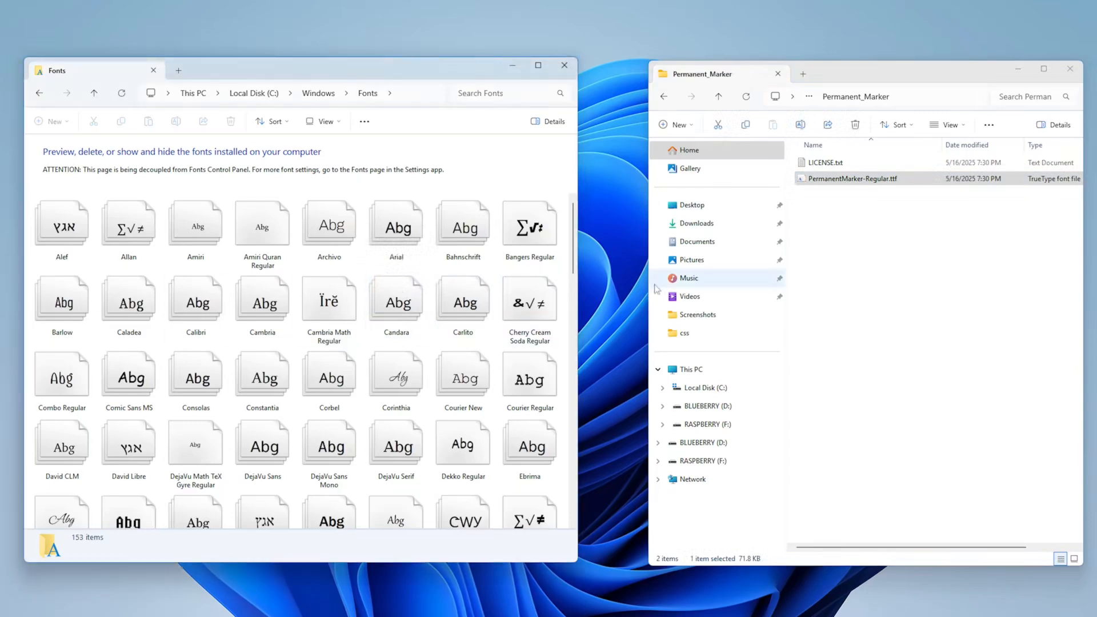
click(715, 98)
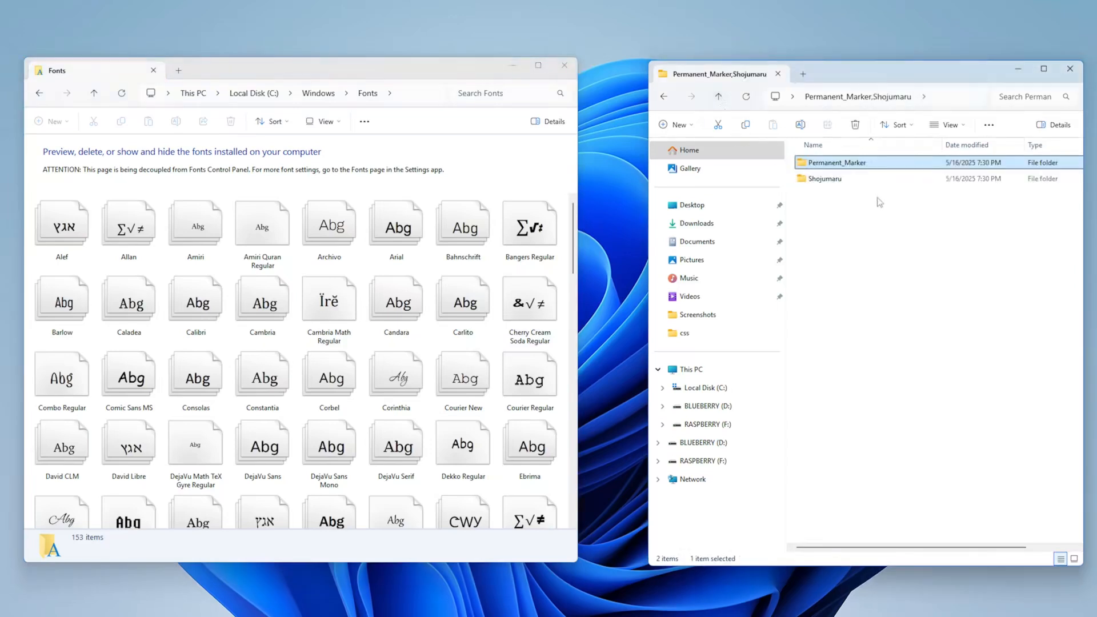
double_click(845, 182)
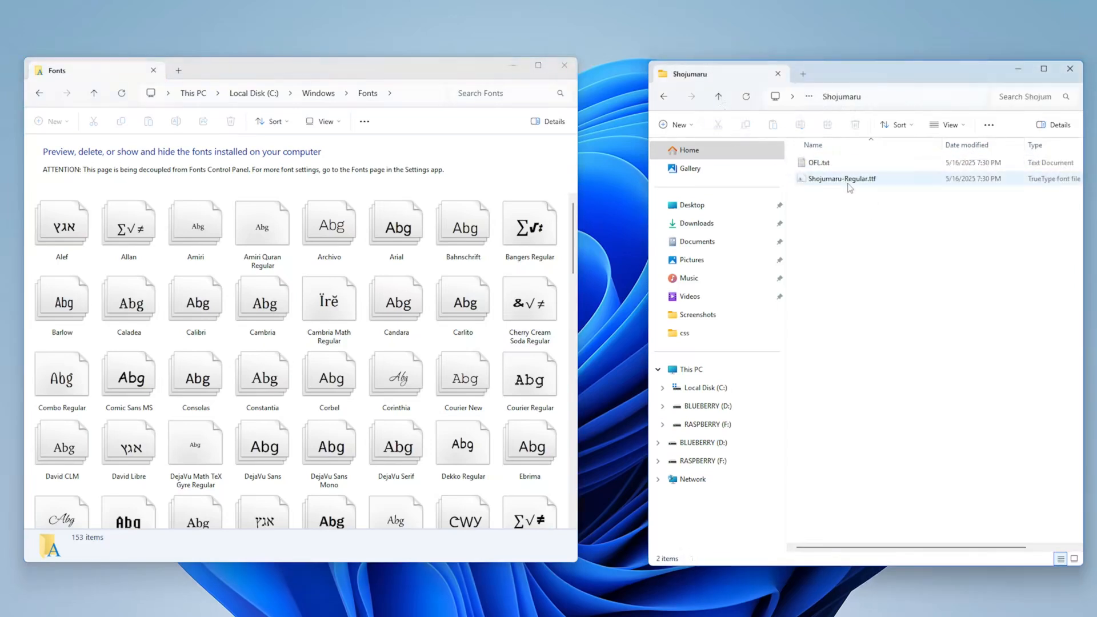
drag(851, 181, 342, 273)
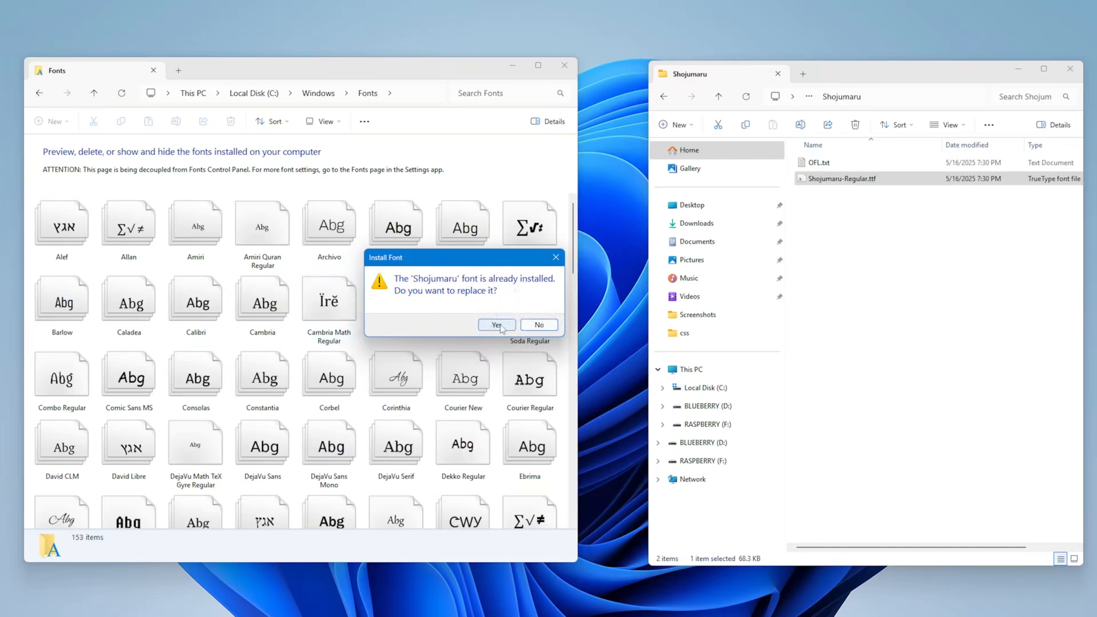
click(539, 325)
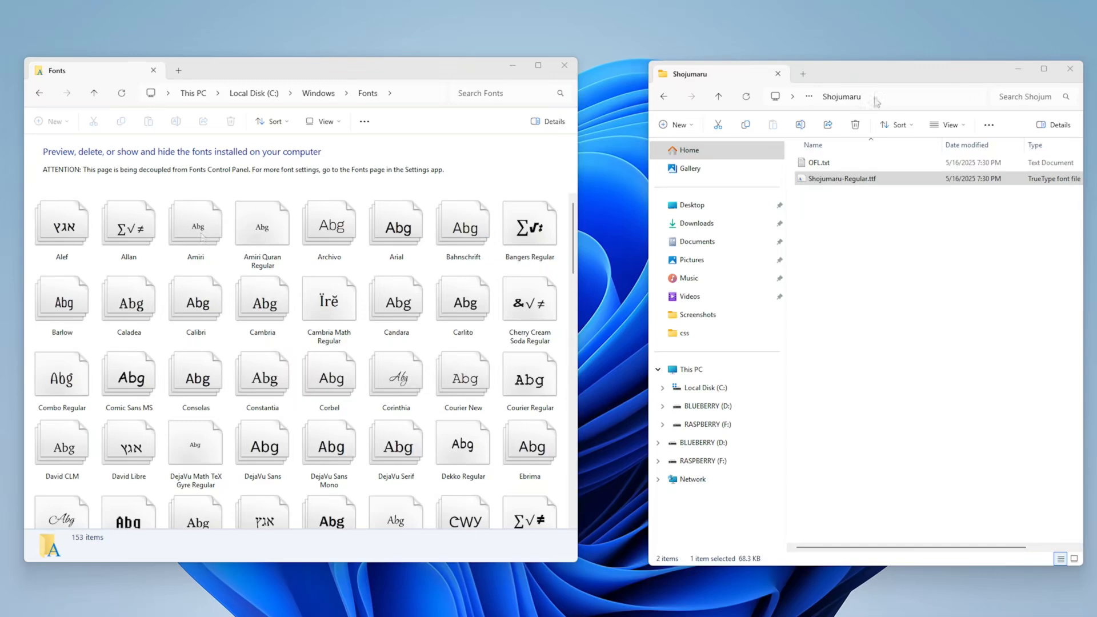
Step: Close both File Explorer windows and delete the zip archive and the extracted folder from the desktop
click(1071, 70)
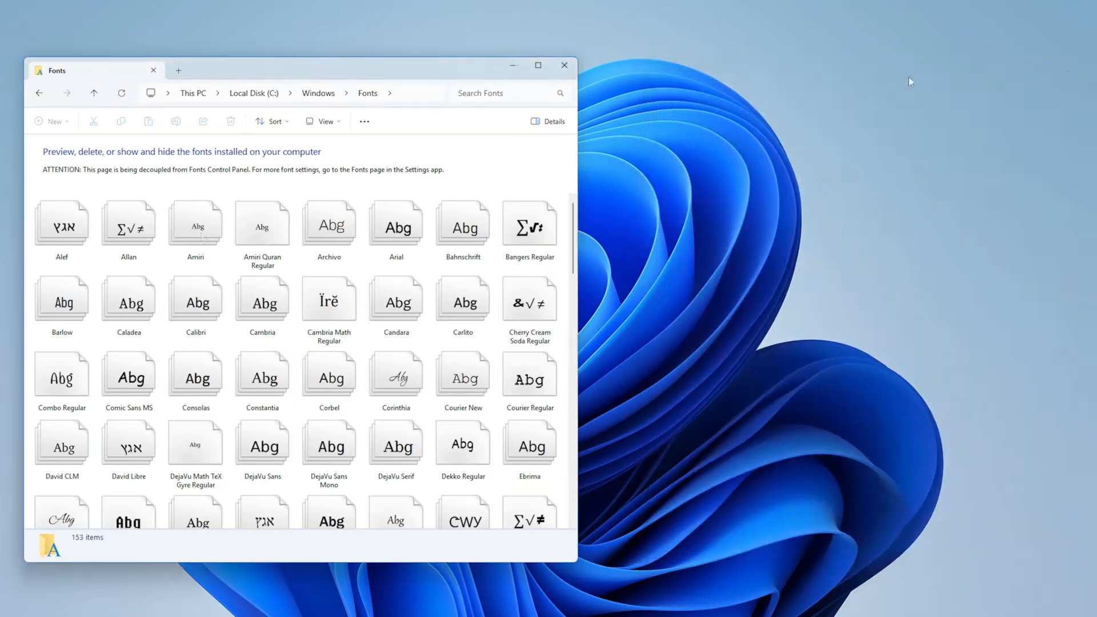
click(562, 67)
drag(193, 97, 424, 185)
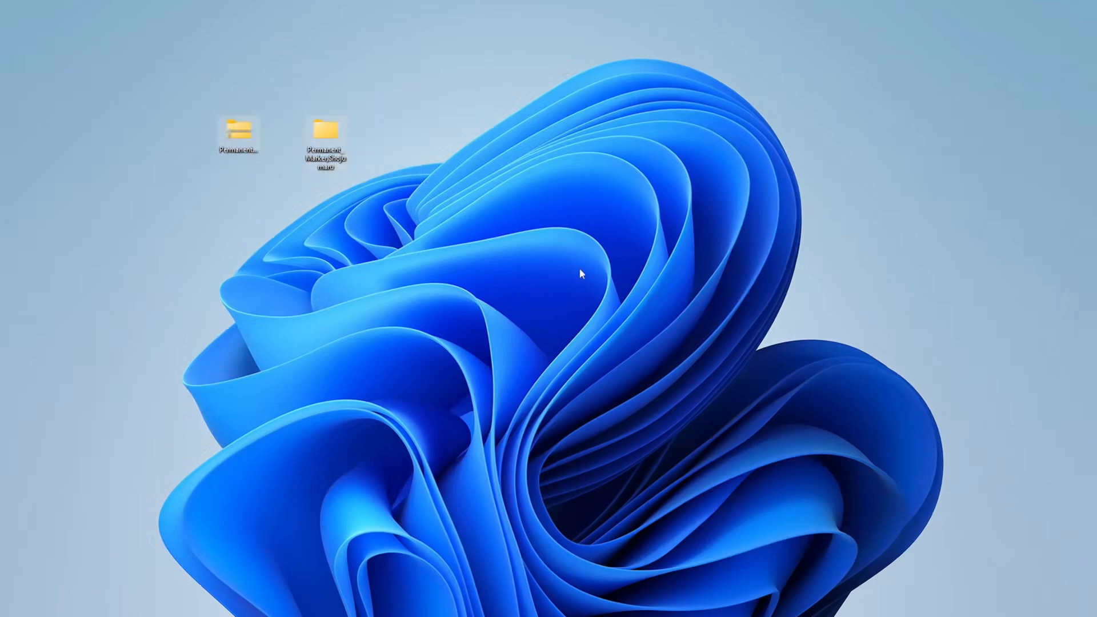
key(Delete)
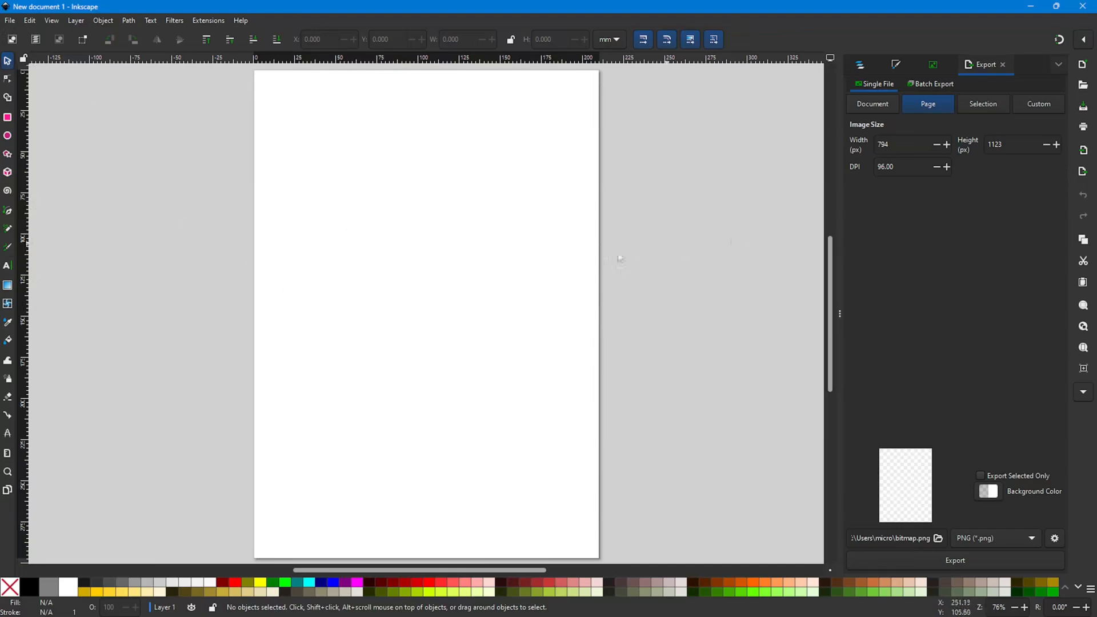
Step: Activate the Text tool and choose Shojumaru as the font
click(8, 267)
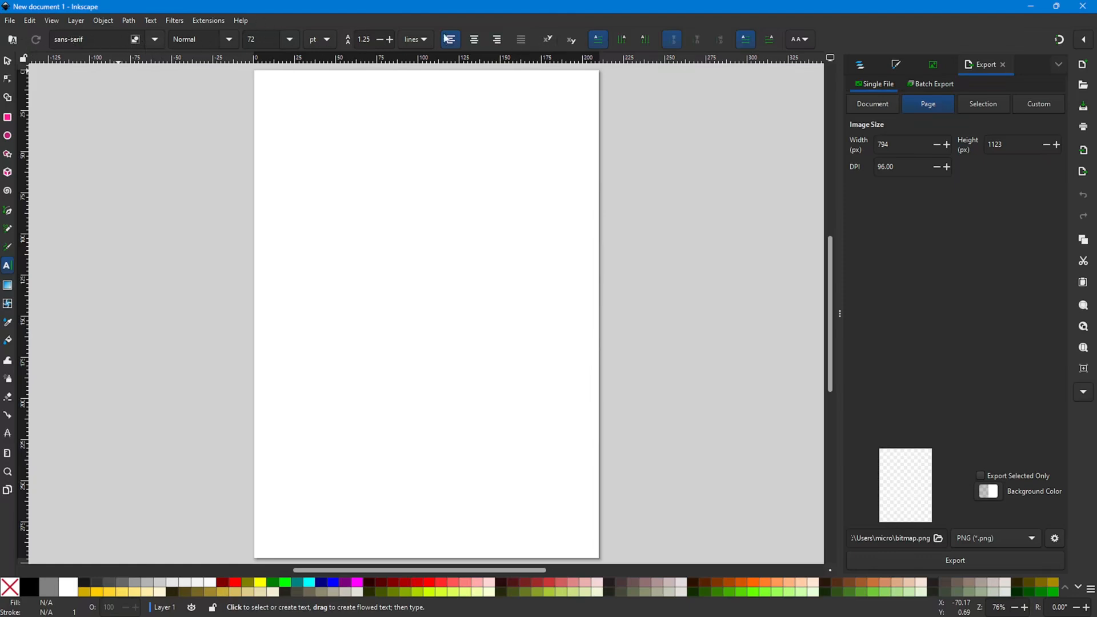
click(154, 38)
scroll(114, 137, down, 5)
scroll(107, 200, down, 15)
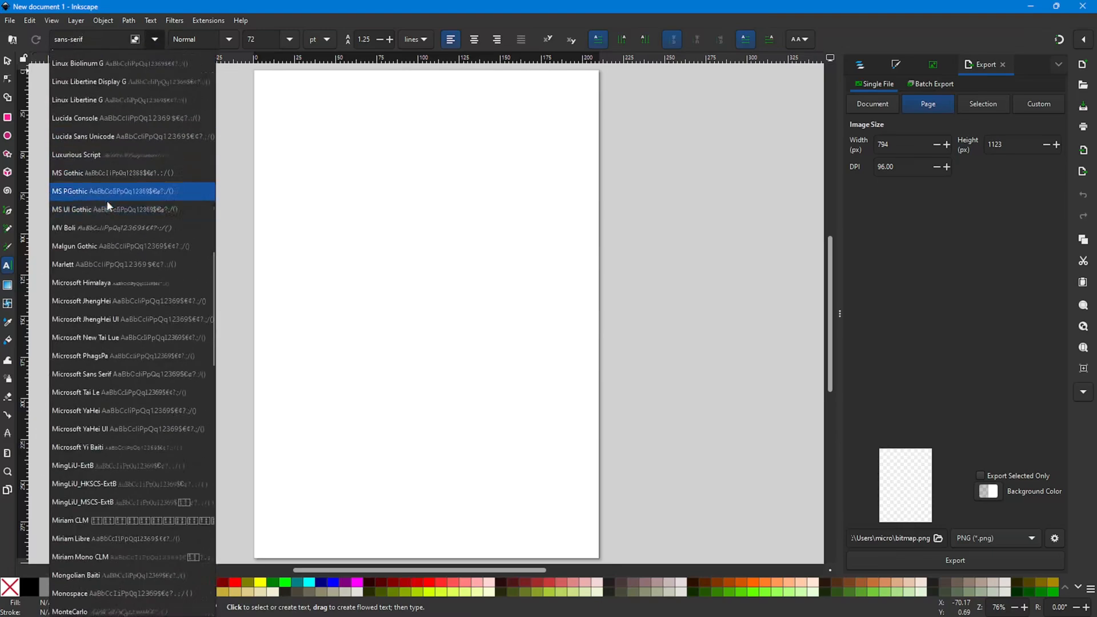
scroll(87, 297, down, 5)
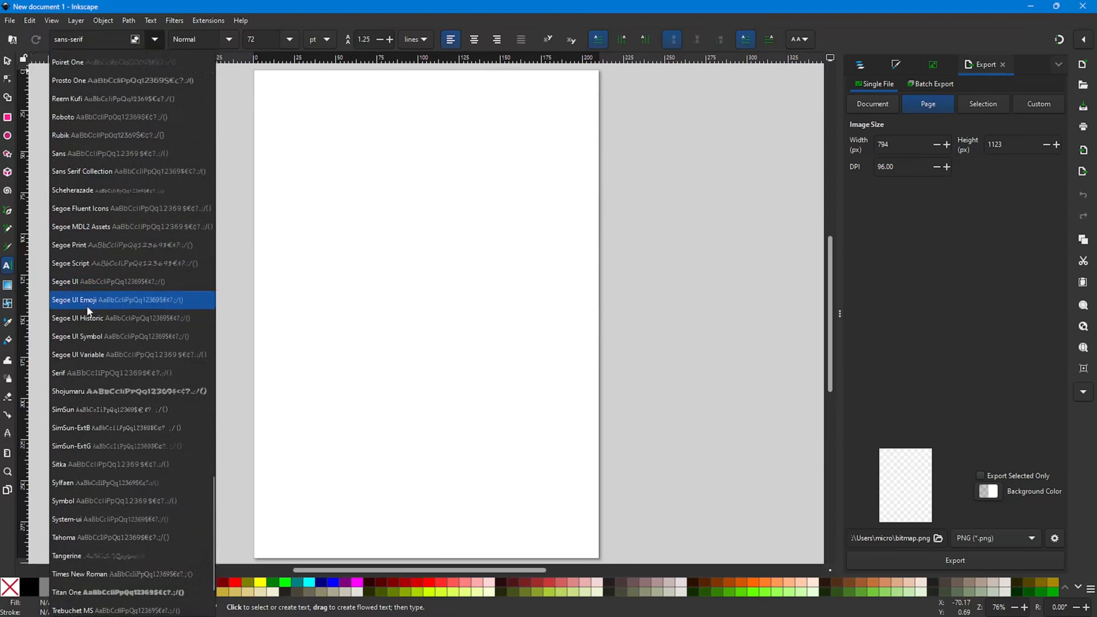
scroll(85, 309, down, 3)
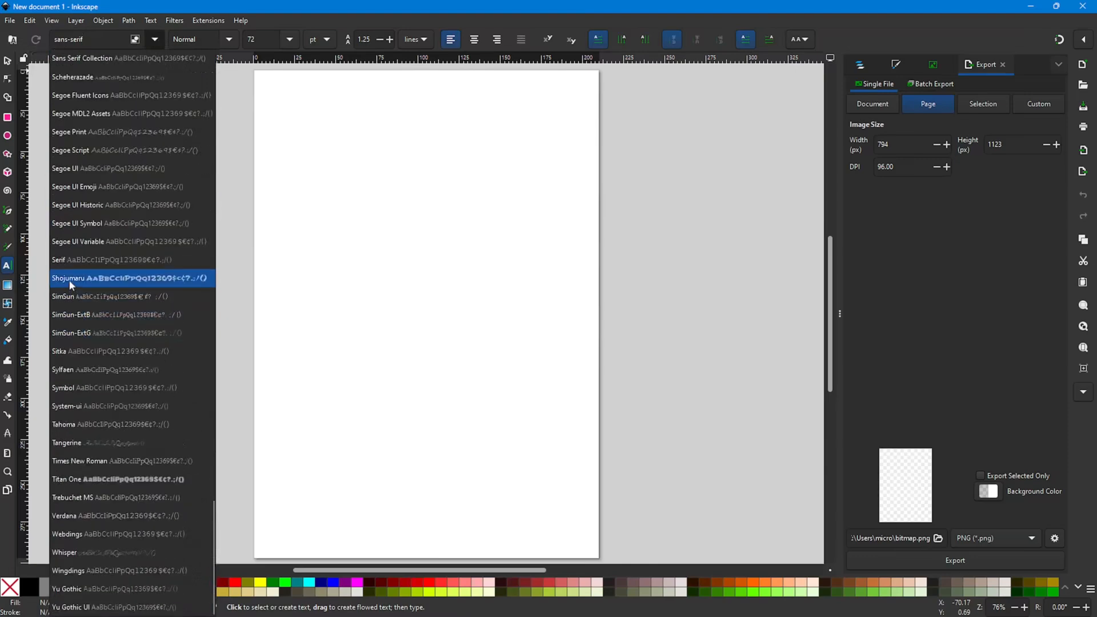
click(70, 279)
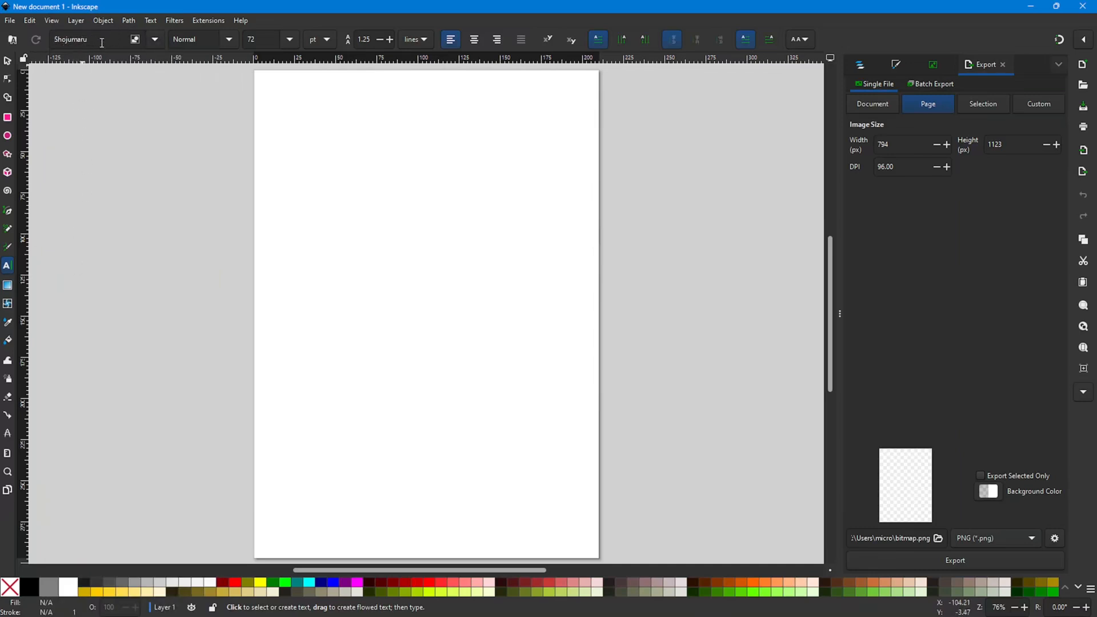
Step: Add the text "LogoCorp" at 72 pt to the upper half of the page and move it slightly toward the page's middle
drag(262, 40, 217, 40)
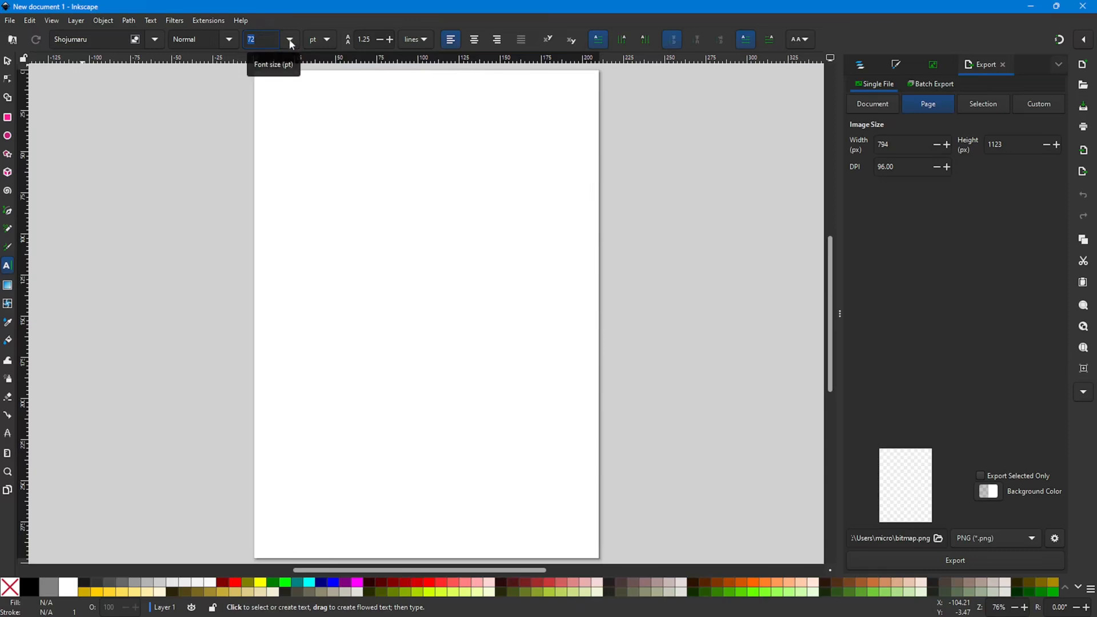
click(276, 250)
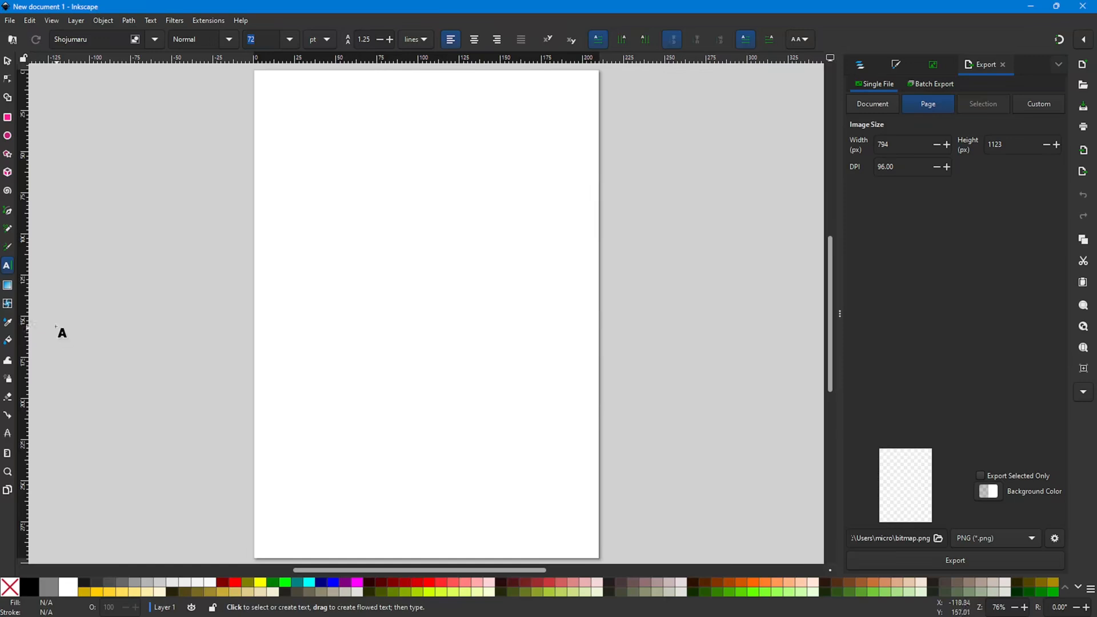
text(ogoCorp)
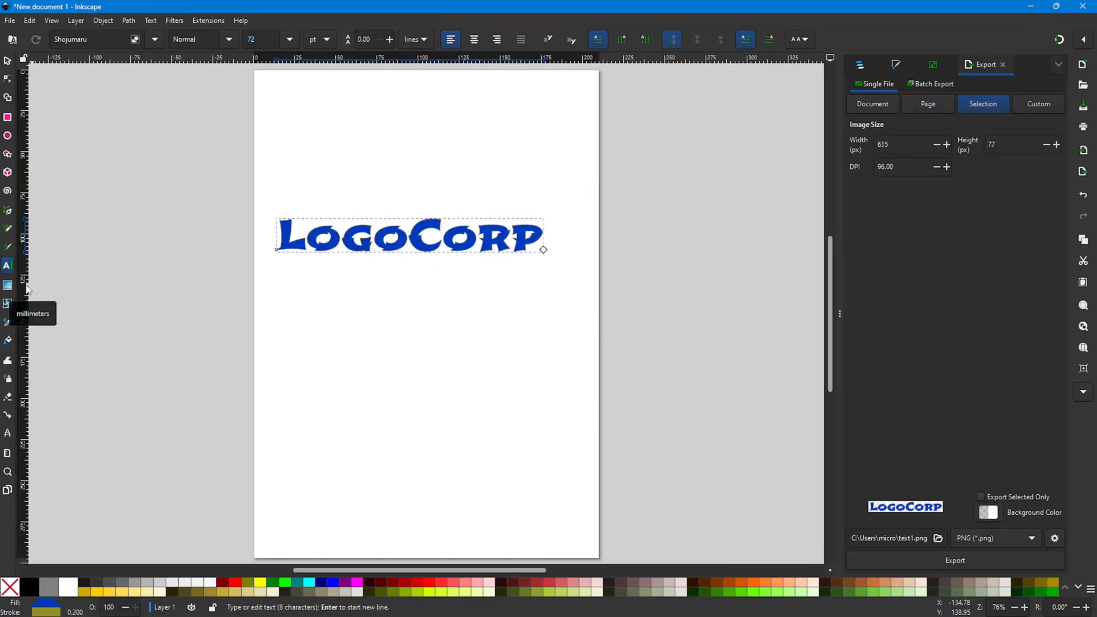
click(8, 60)
drag(353, 247, 371, 254)
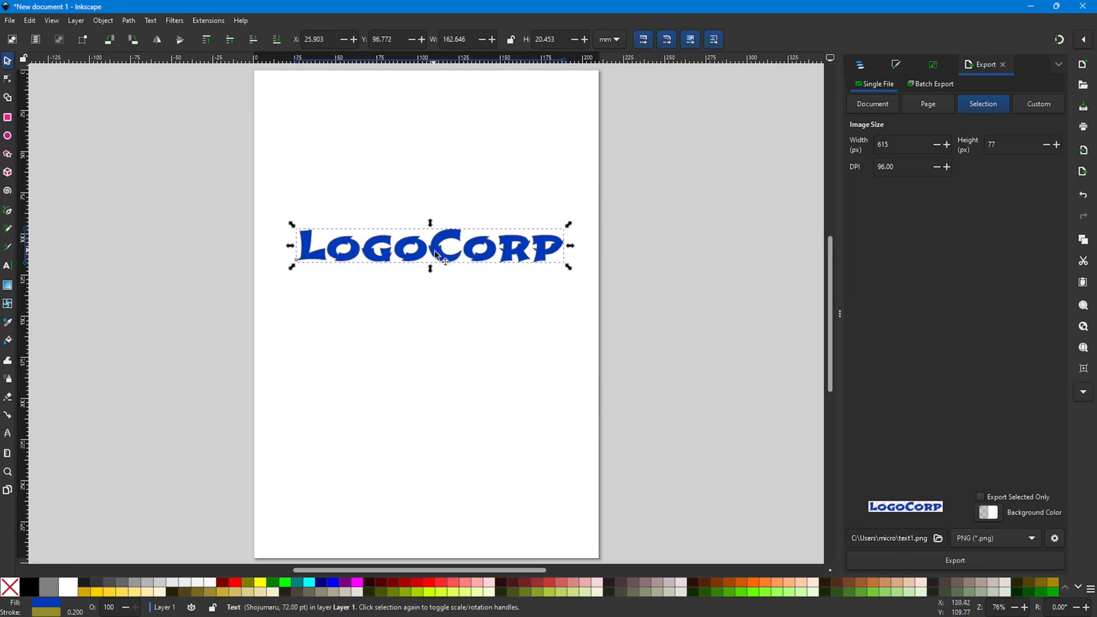
drag(435, 253, 434, 251)
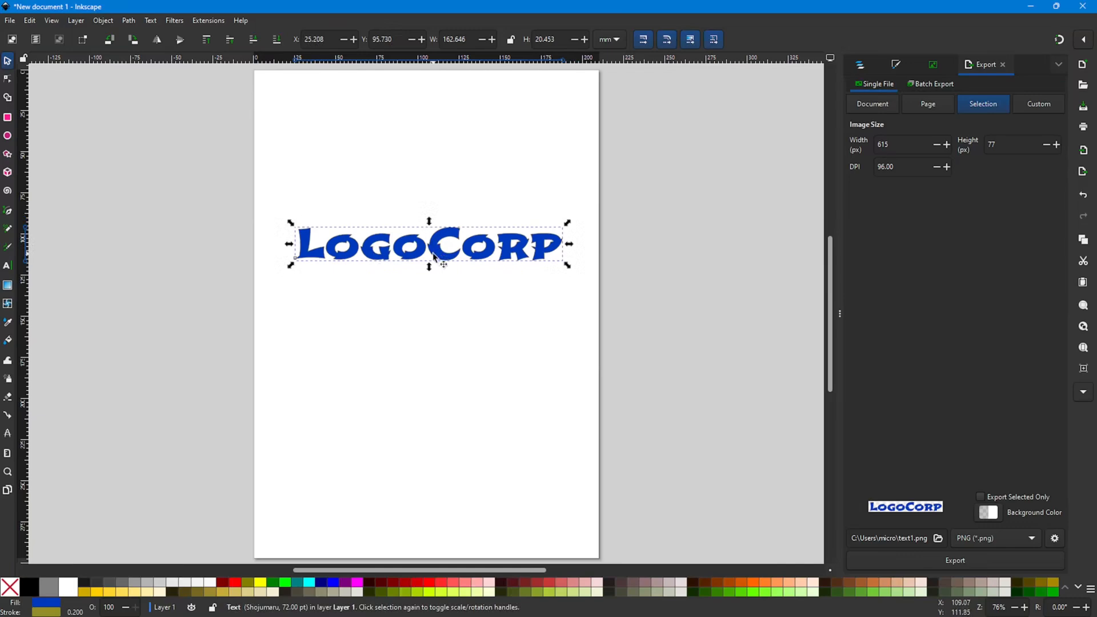
Step: Examine the edges of the LogoCorp letters up close to check their outline
scroll(433, 252, up, 10)
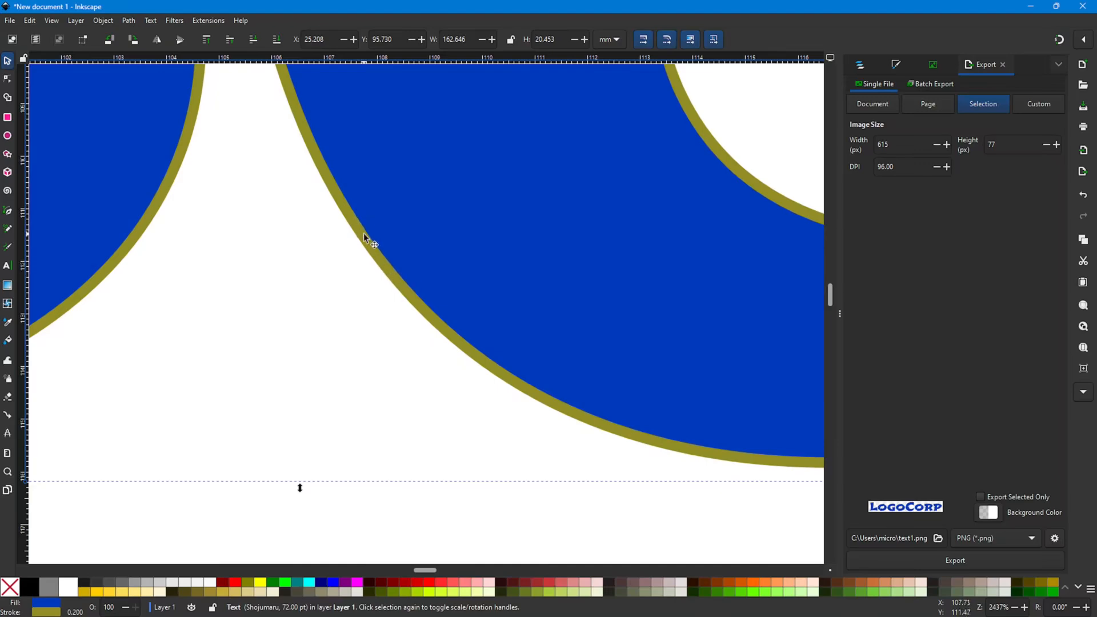
scroll(392, 266, down, 8)
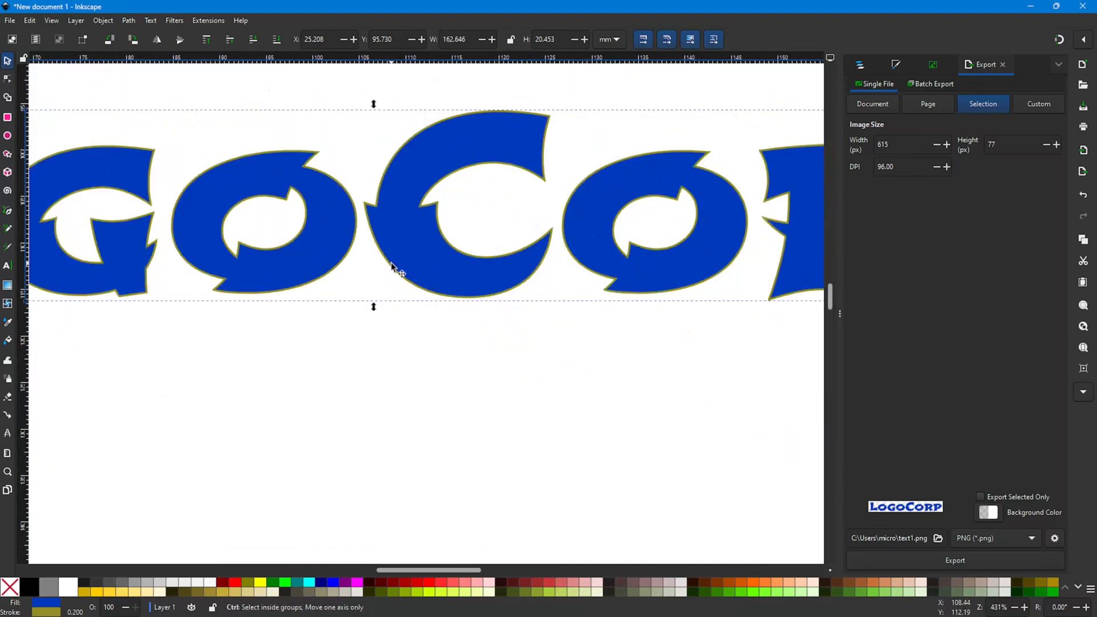
scroll(391, 262, down, 1)
scroll(391, 262, up, 1)
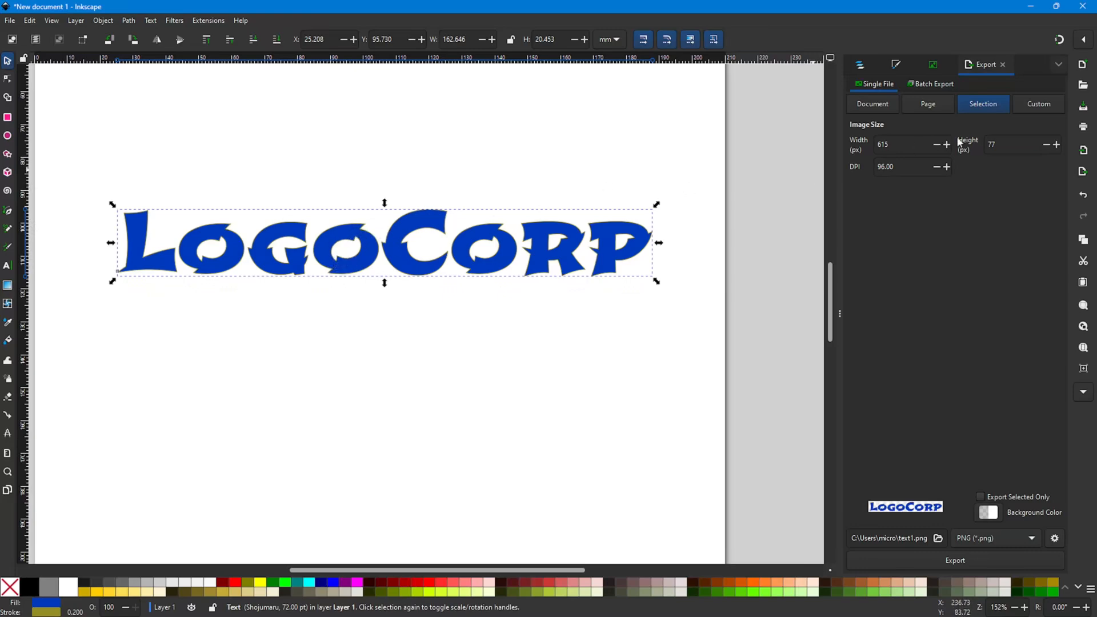
click(8, 266)
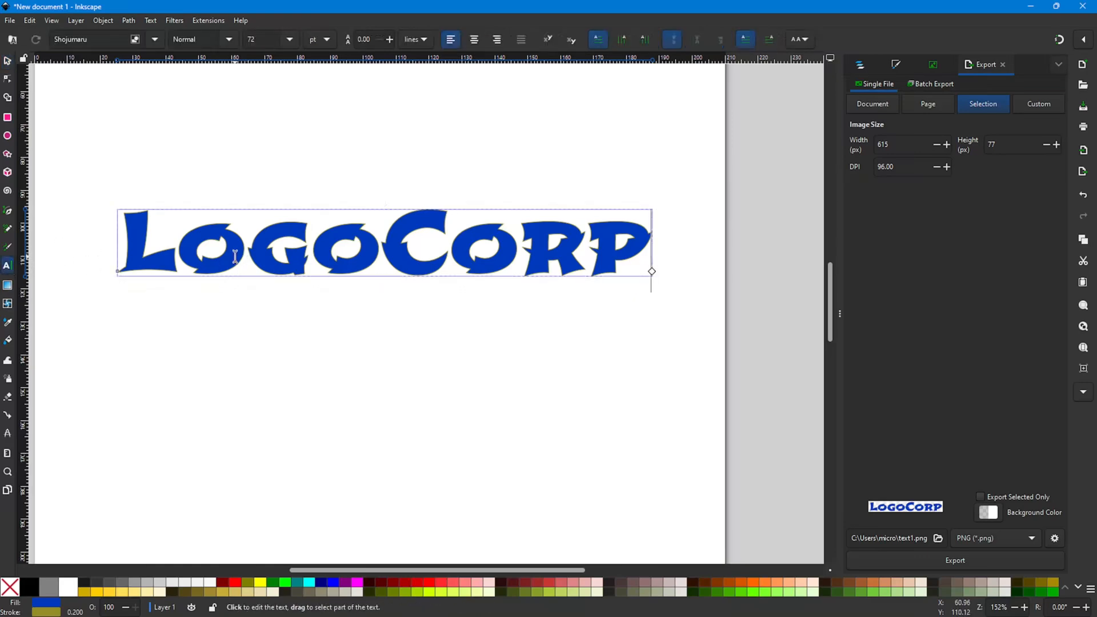
scroll(237, 255, up, 4)
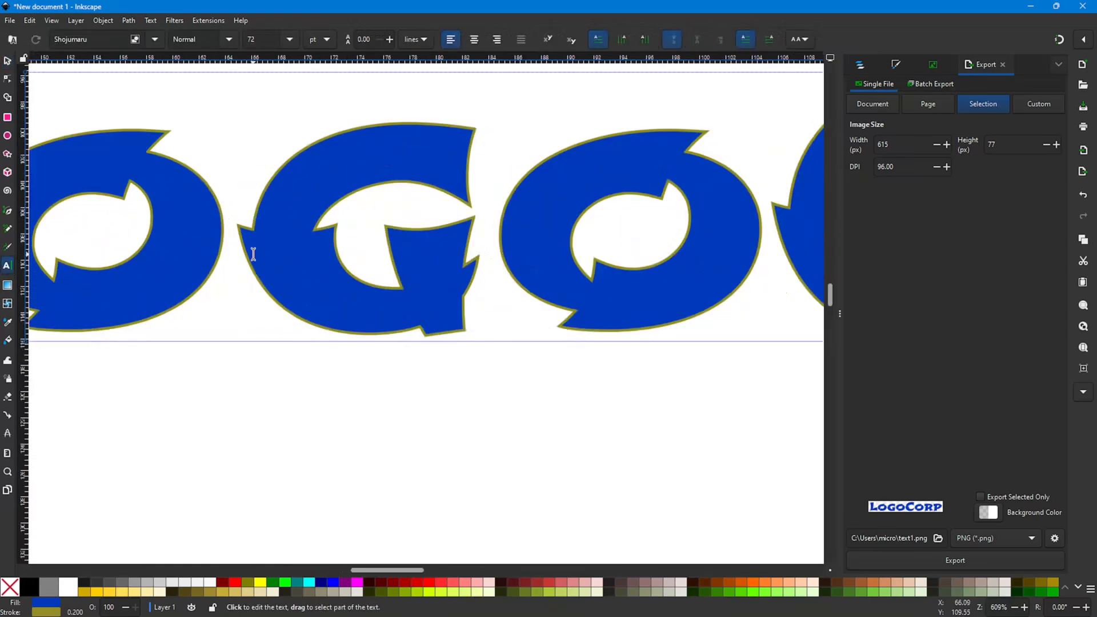
scroll(253, 254, up, 4)
scroll(241, 261, down, 8)
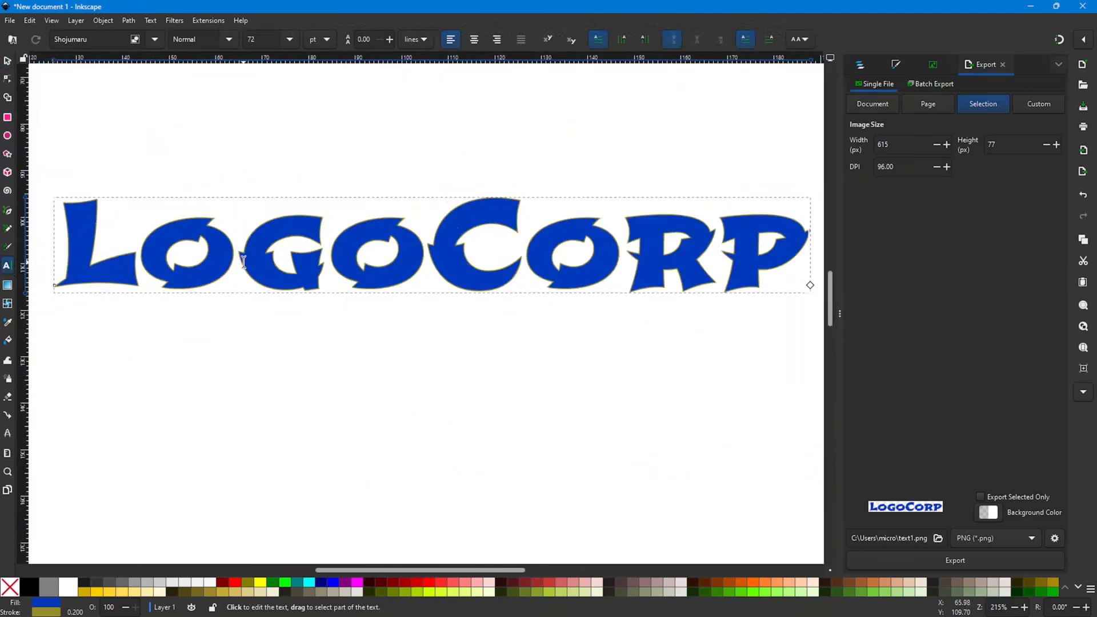
scroll(265, 258, up, 2)
scroll(265, 258, down, 2)
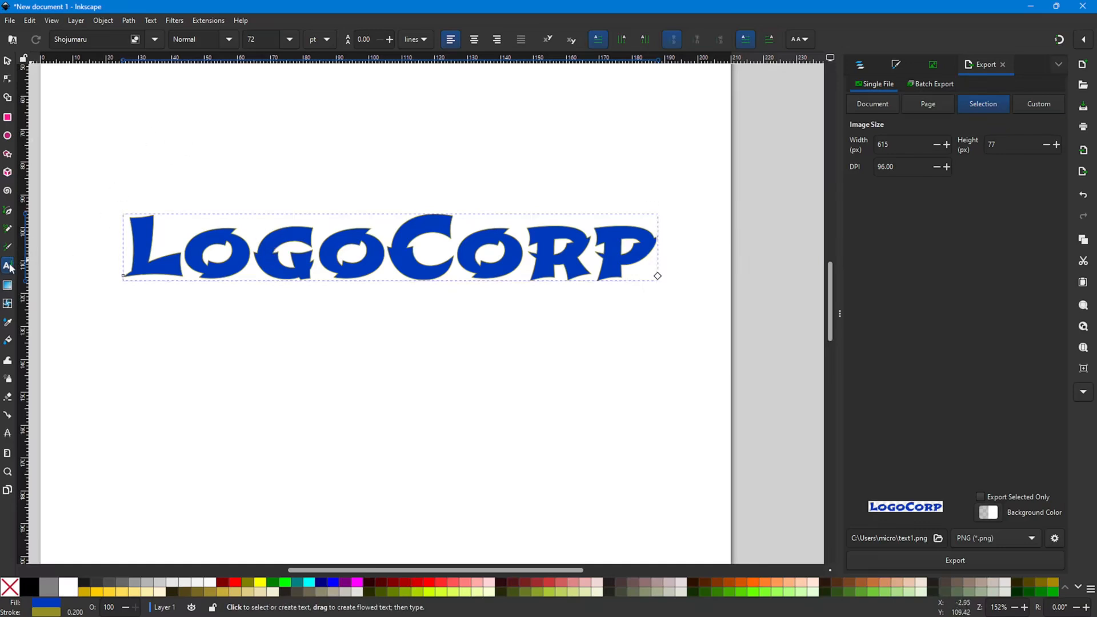
Step: Select all characters of the LogoCorp text and open its stroke paint settings
click(187, 251)
key(ctrl+a)
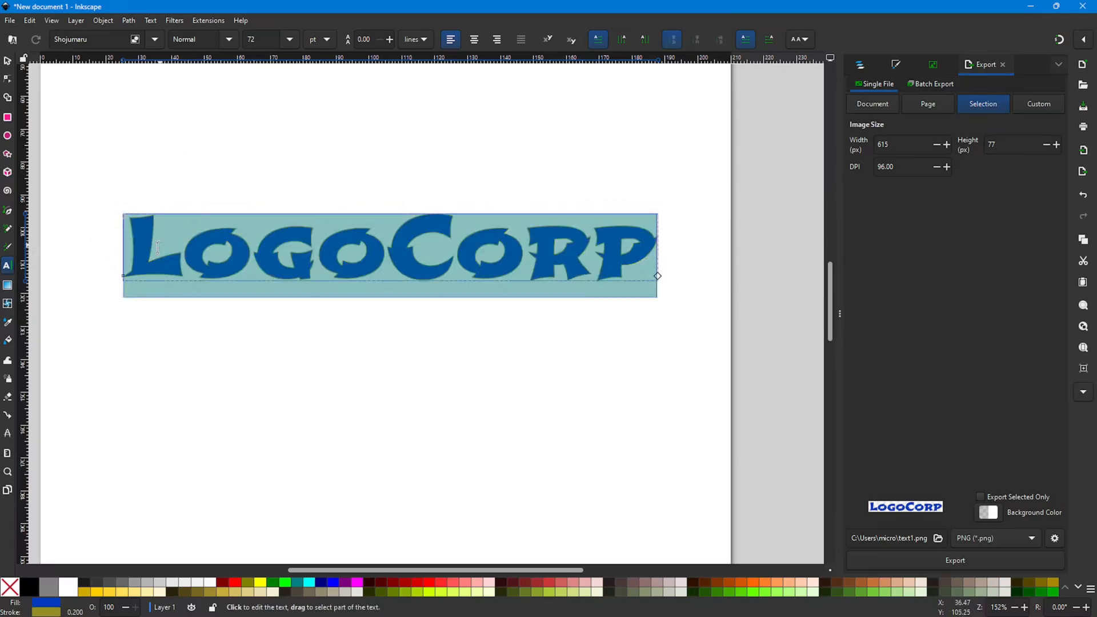
click(896, 65)
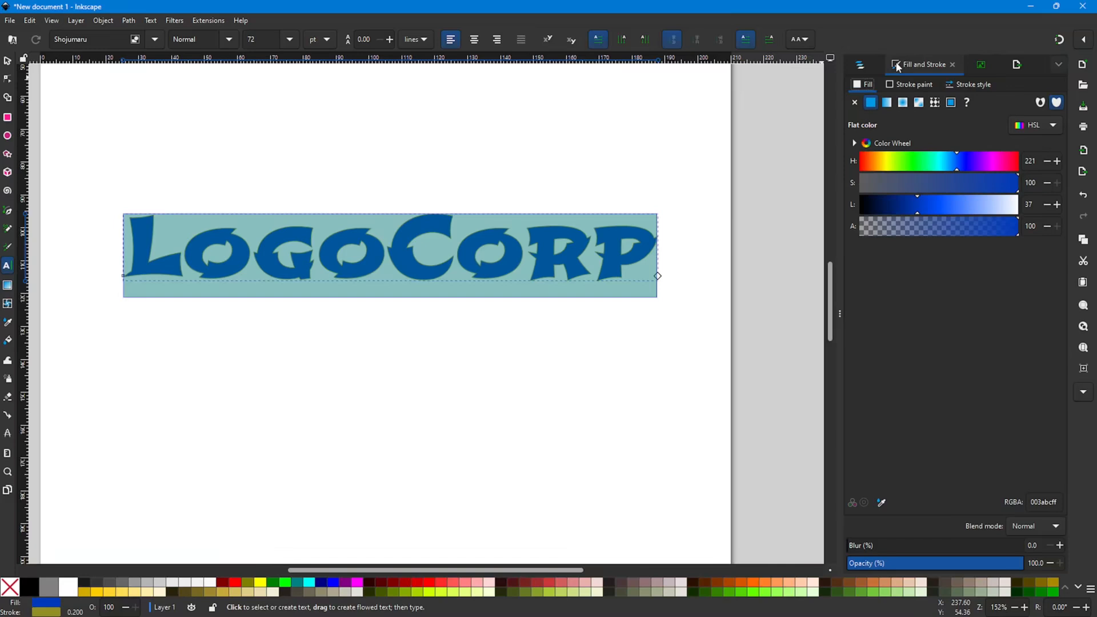
click(909, 85)
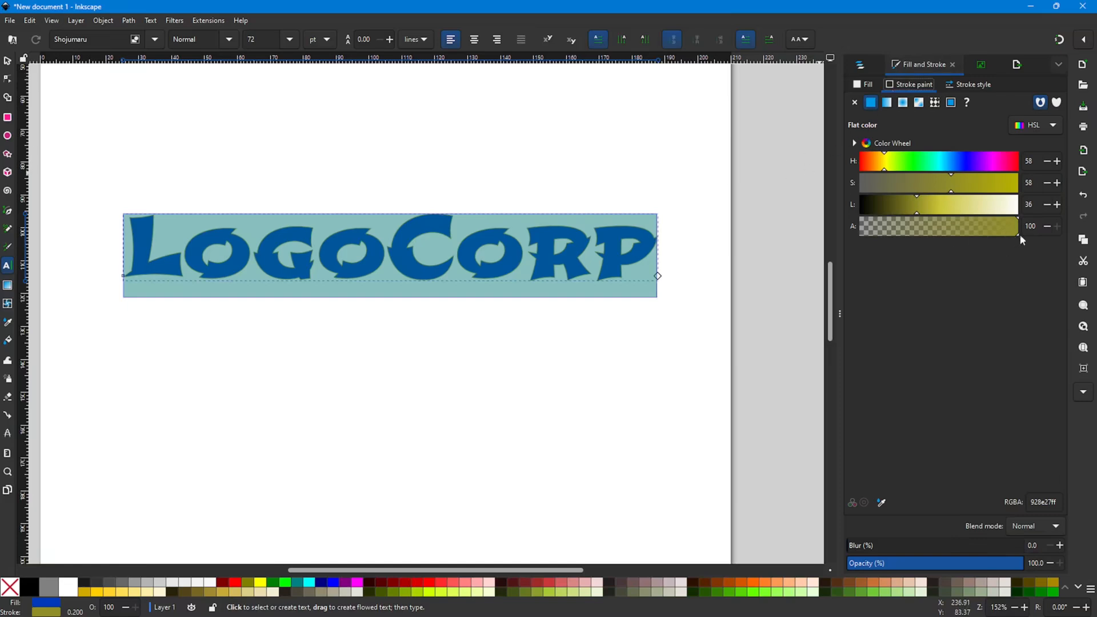
mouse_move(1016, 232)
mouse_down()
mouse_move(853, 234)
mouse_move(1025, 230)
mouse_up()
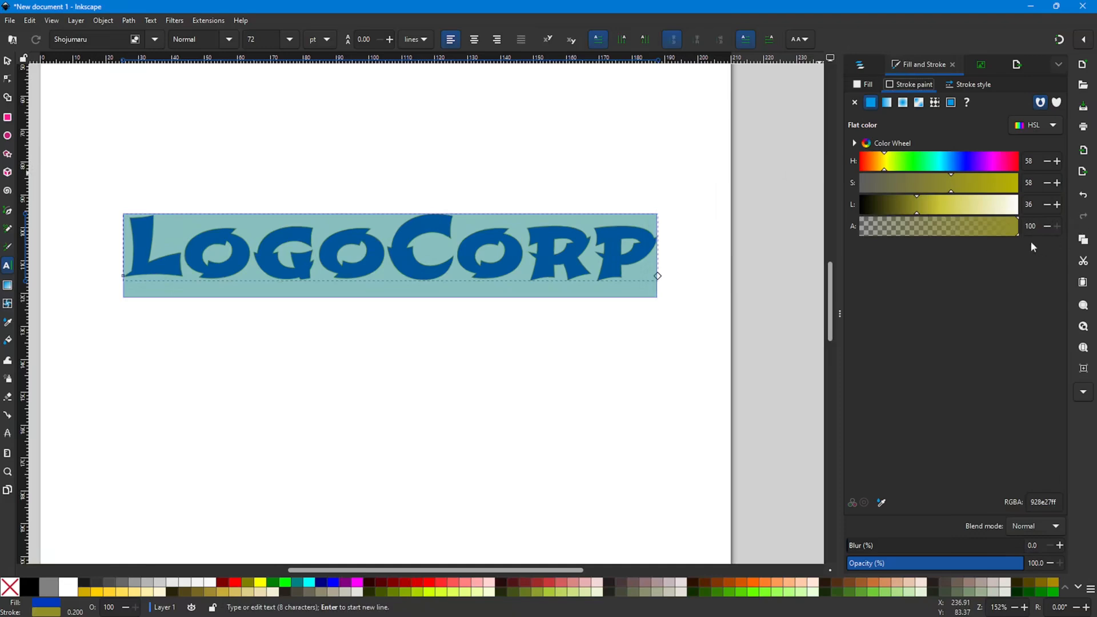
Step: Try a stroke width of 0 mm on the LogoCorp text and set it back to 0.200 mm
click(976, 85)
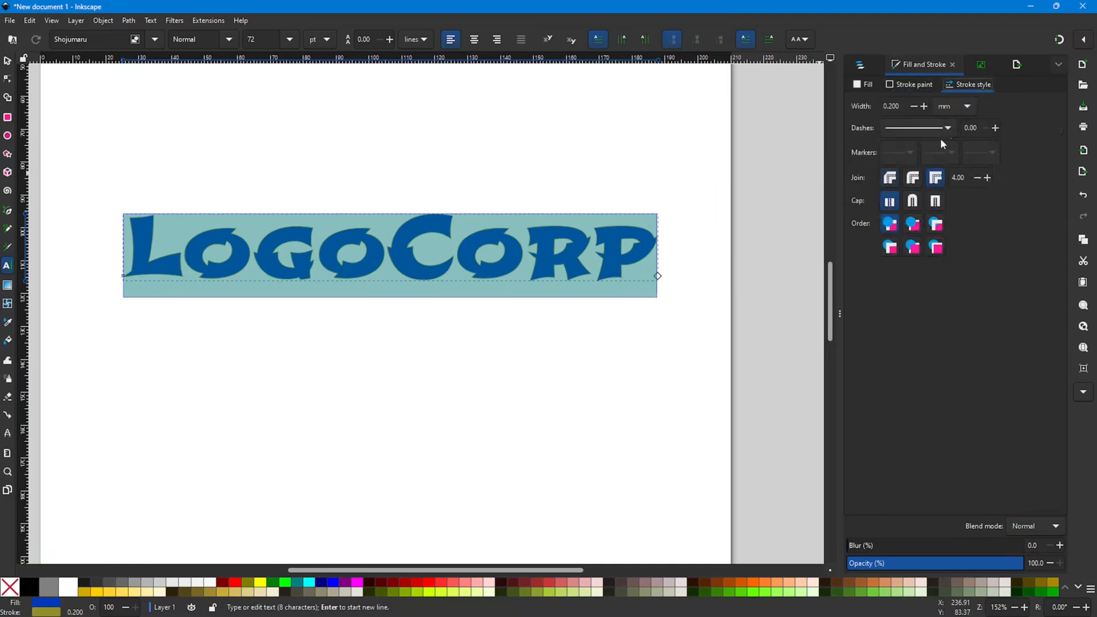
click(914, 106)
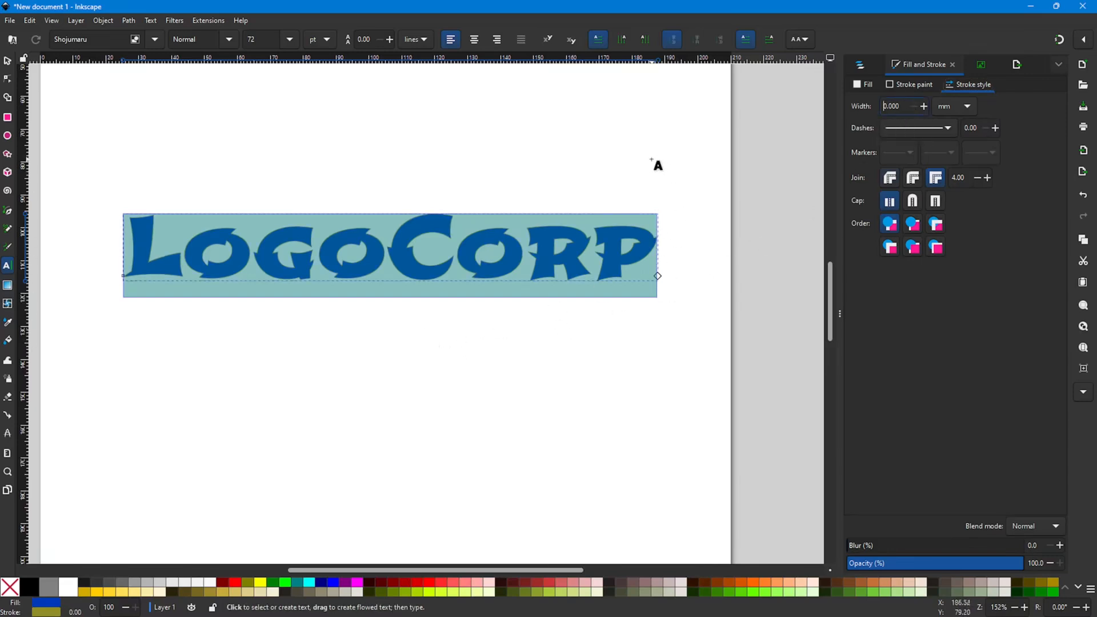
click(923, 107)
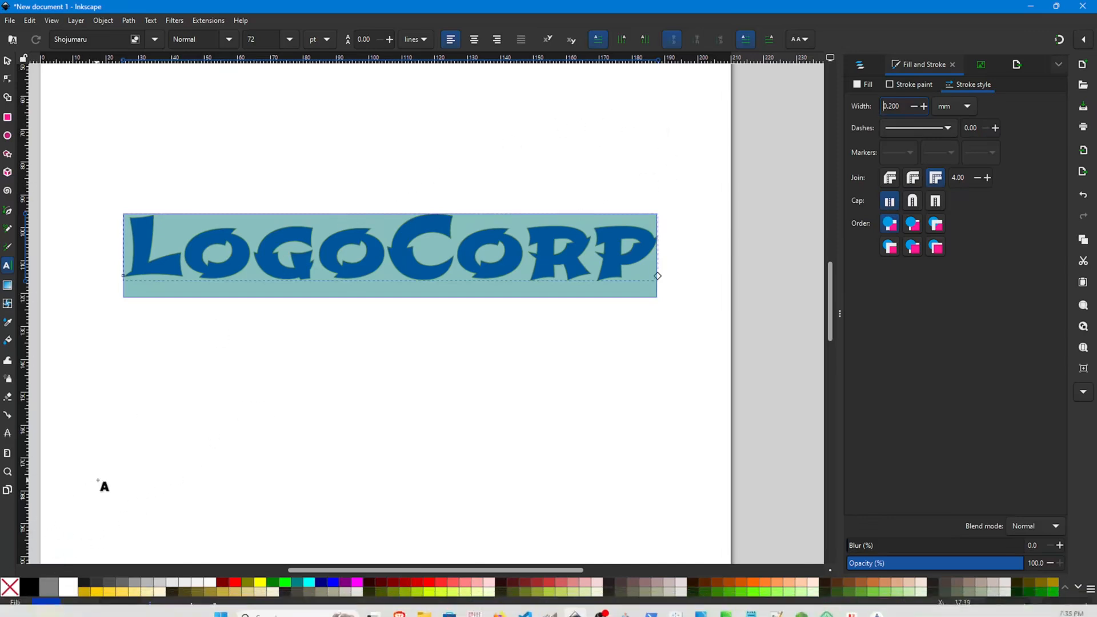
Step: Remove the stroke paint from the LogoCorp text and return to the Selector tool
click(52, 612)
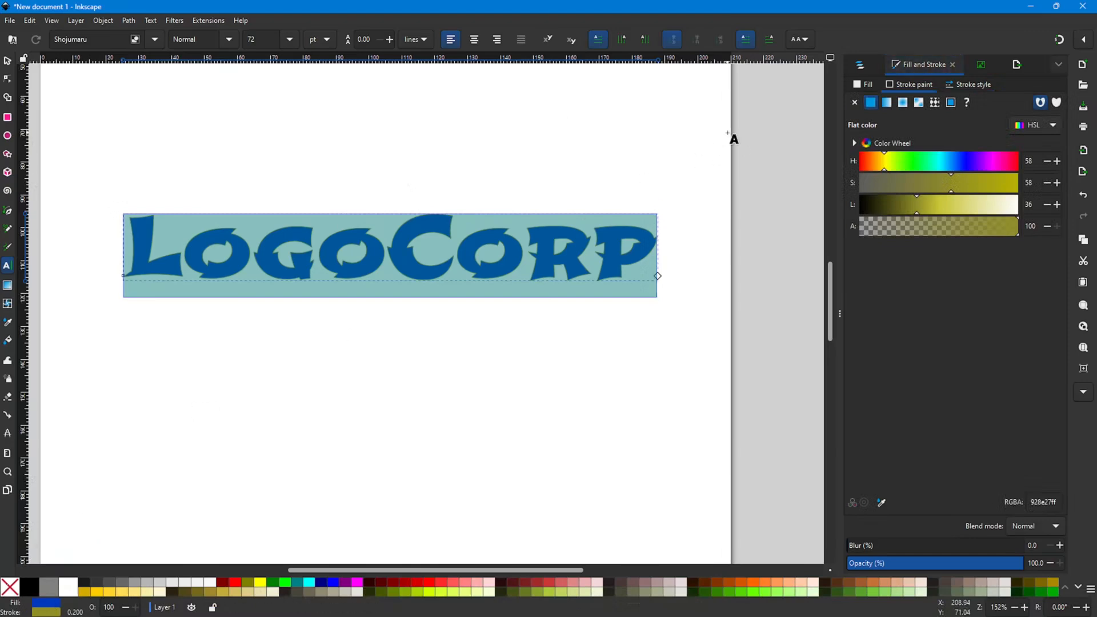
click(855, 103)
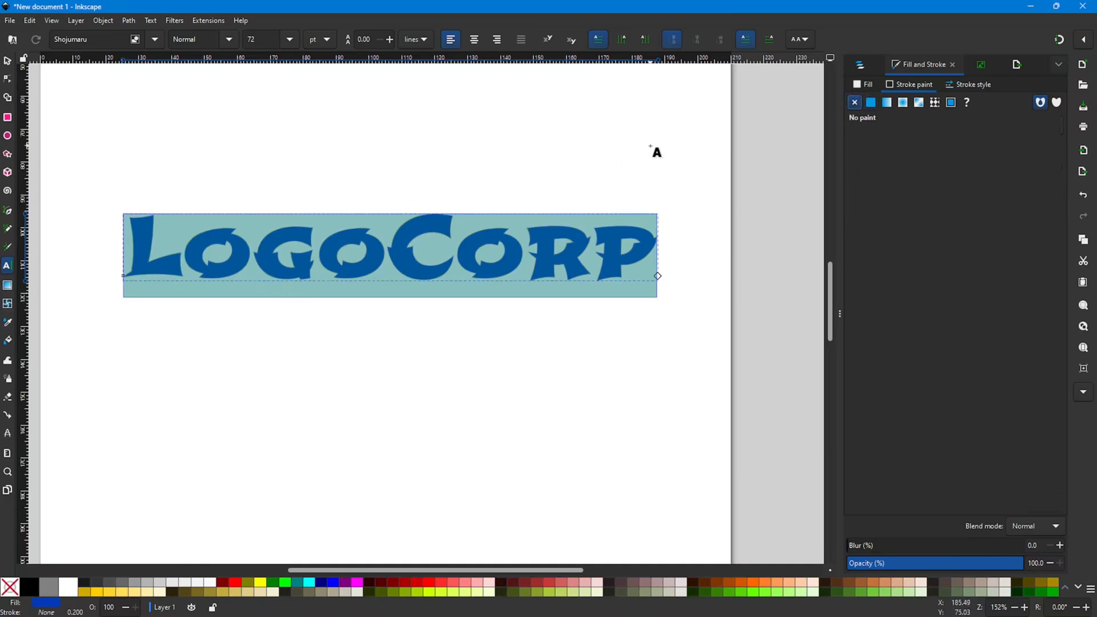
click(8, 61)
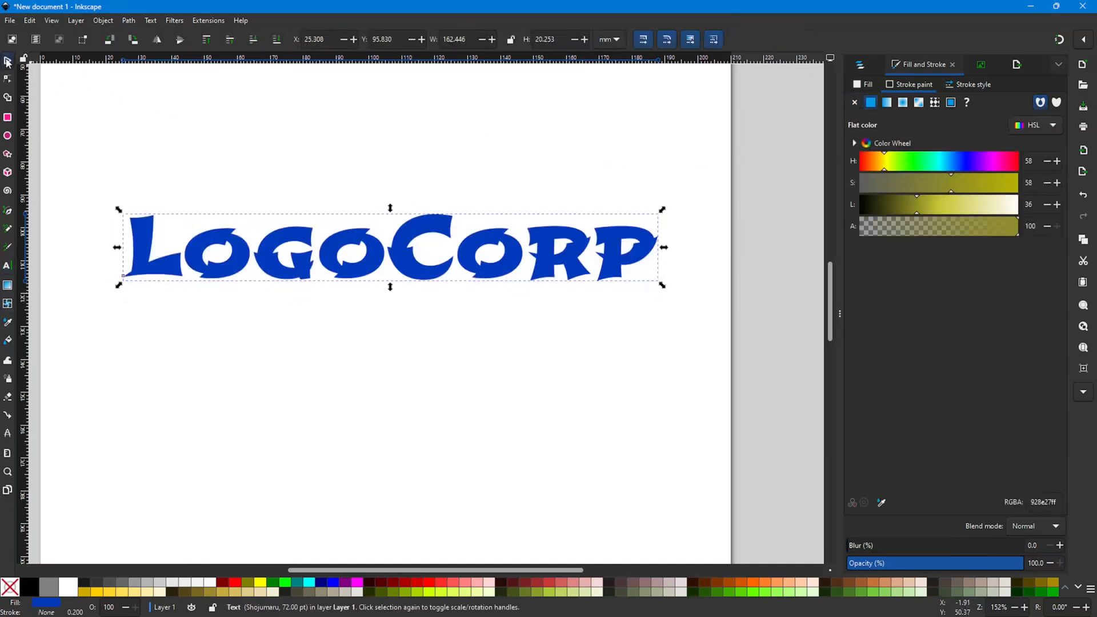
Step: Inspect the LogoCorp letters up close and at full width to check their edges without a stroke
scroll(308, 277, up, 8)
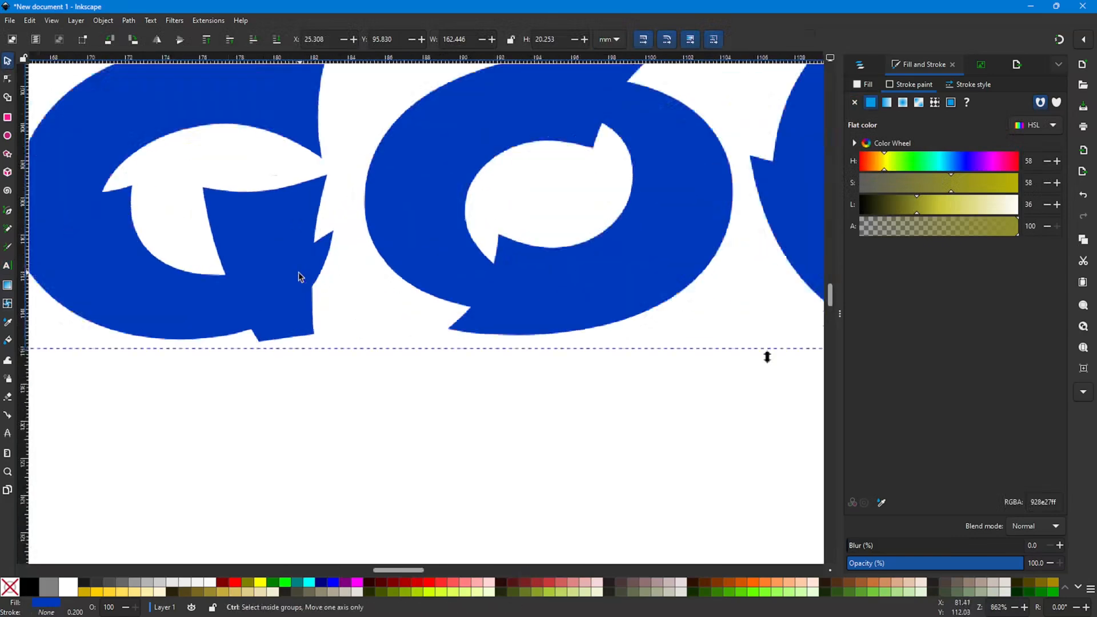
scroll(309, 366, down, 4)
scroll(310, 366, up, 5)
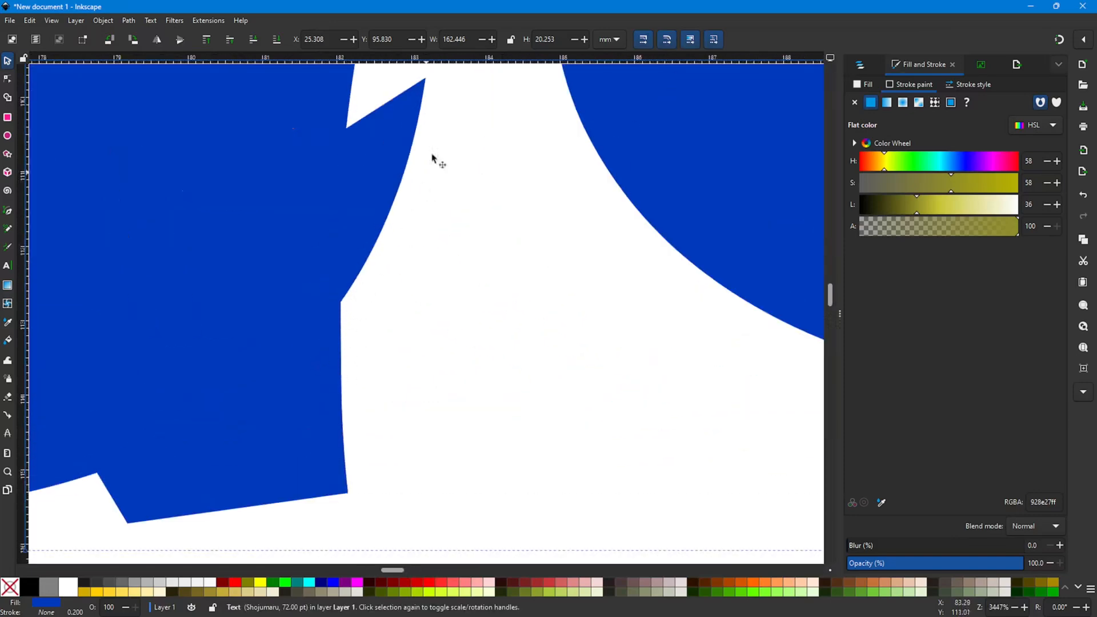
scroll(404, 228, down, 9)
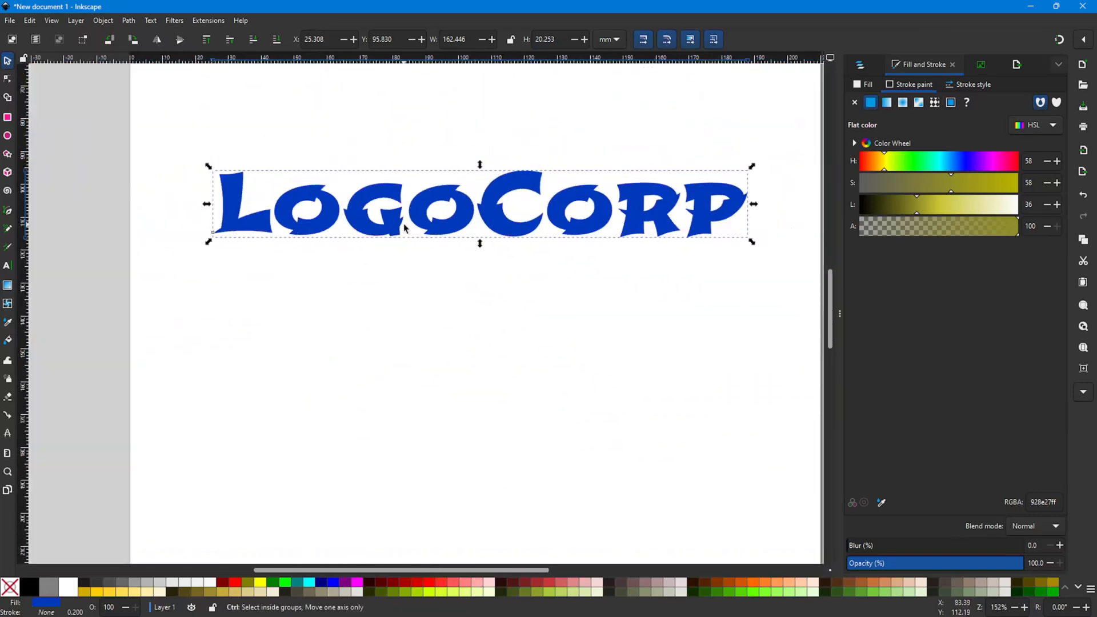
scroll(404, 228, up, 1)
drag(374, 570, 399, 566)
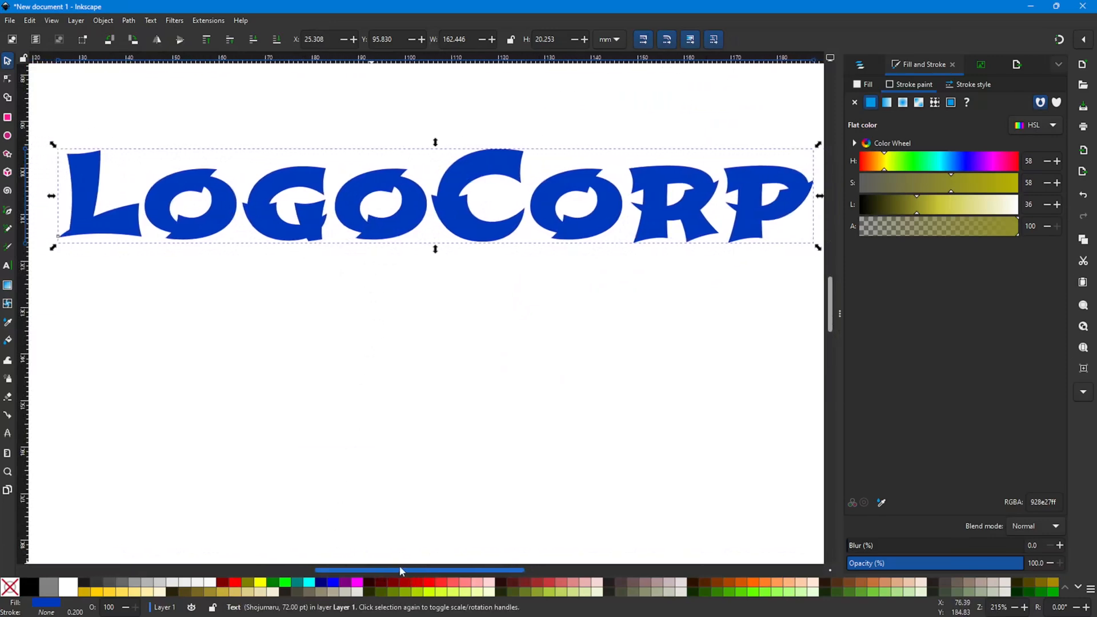
scroll(385, 473, down, 1)
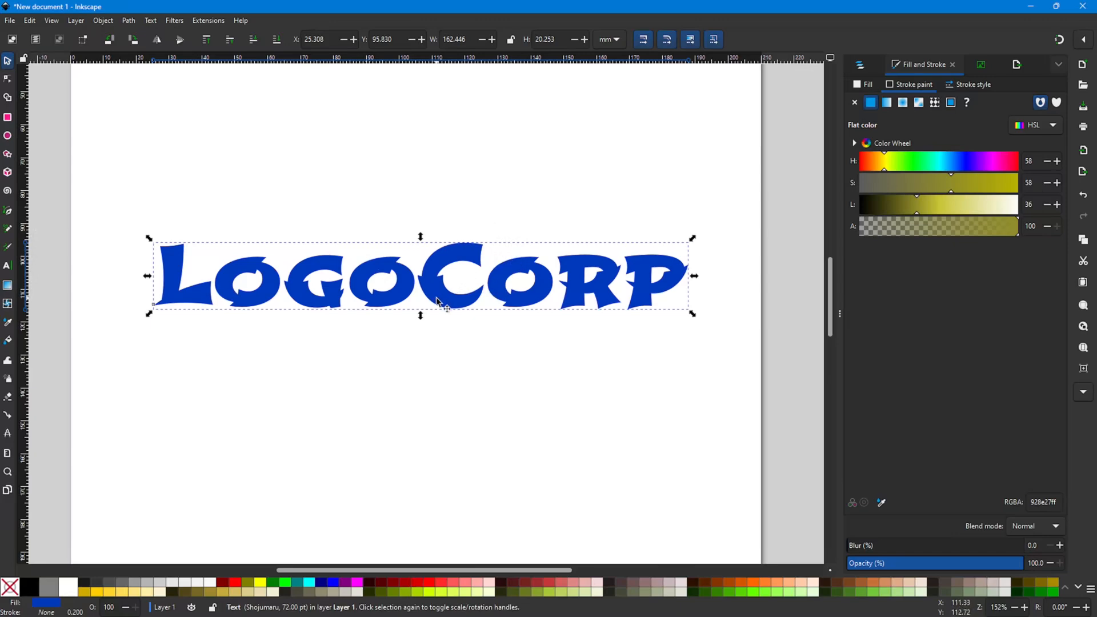
ctrl+scroll(437, 301, down, 1)
ctrl+scroll(437, 301, up, 2)
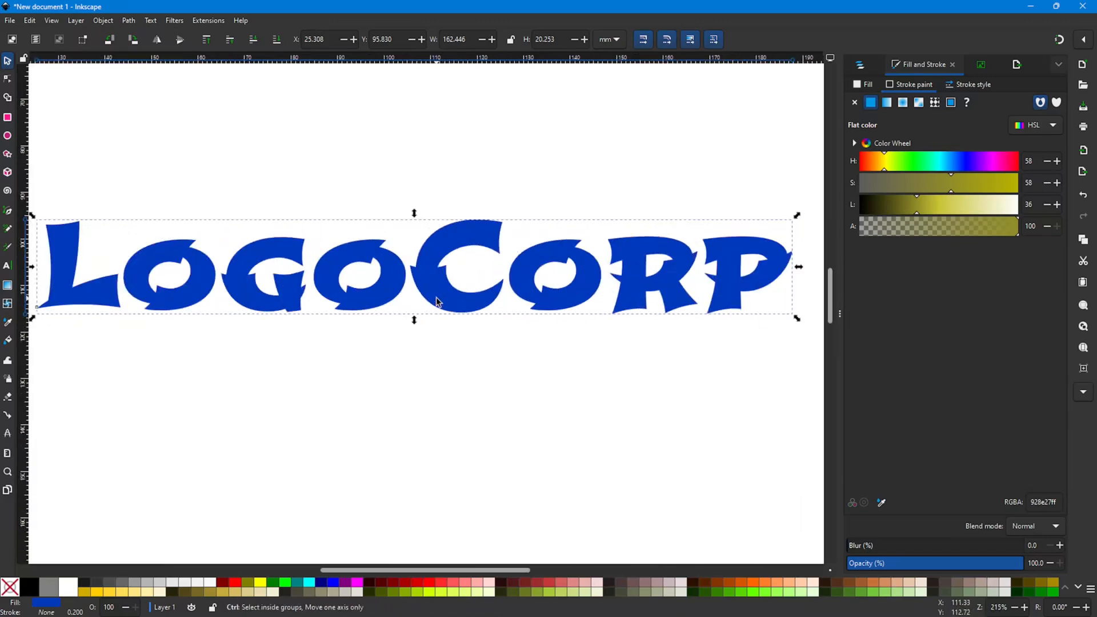
ctrl+scroll(437, 301, down, 1)
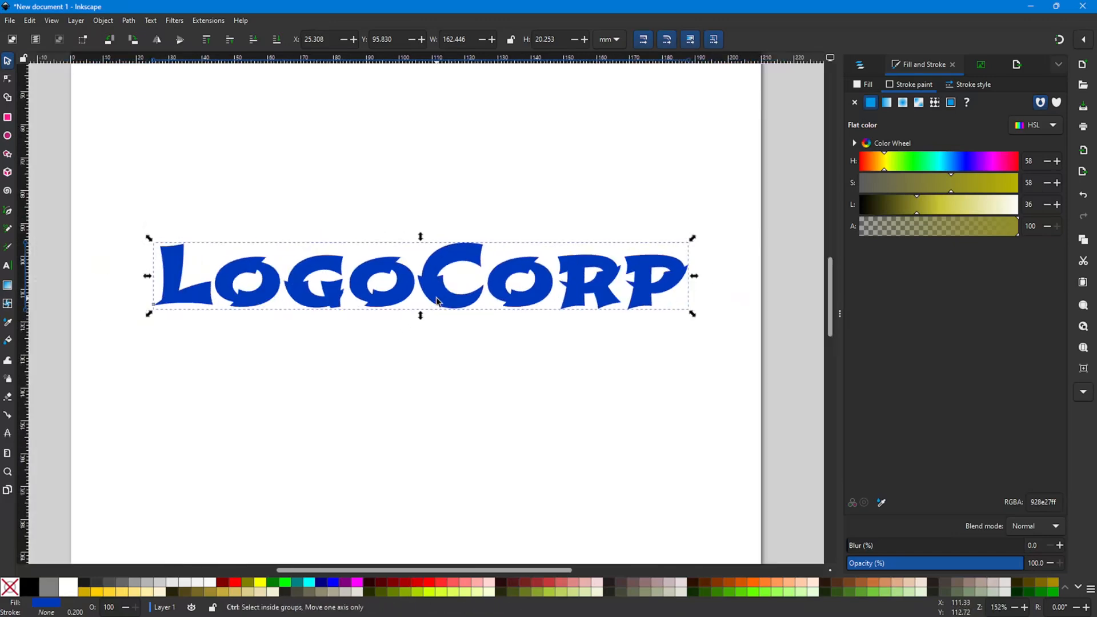
Step: Highlight the letter G in the LogoCorp text, place the text cursor before the P, and return to the Selector tool
click(8, 268)
click(348, 286)
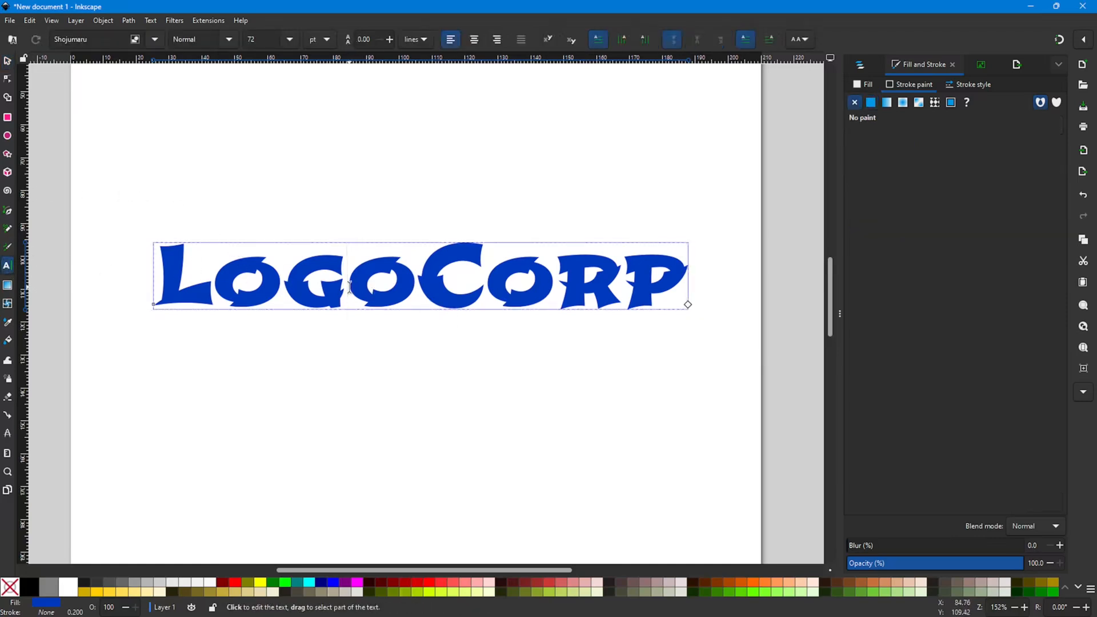
key(shift+Left)
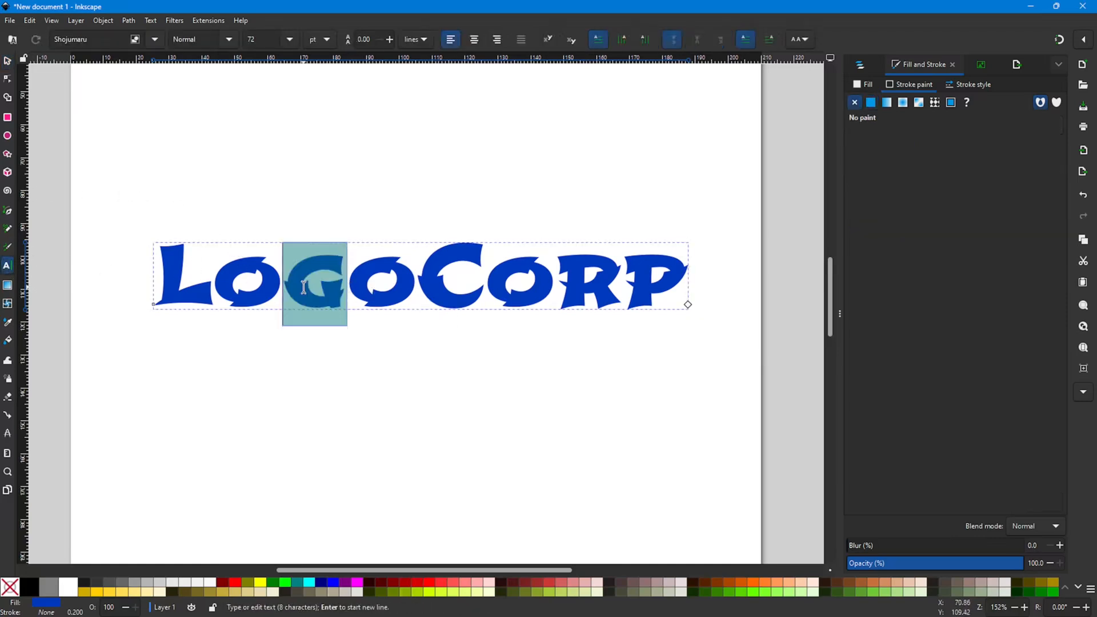
click(622, 274)
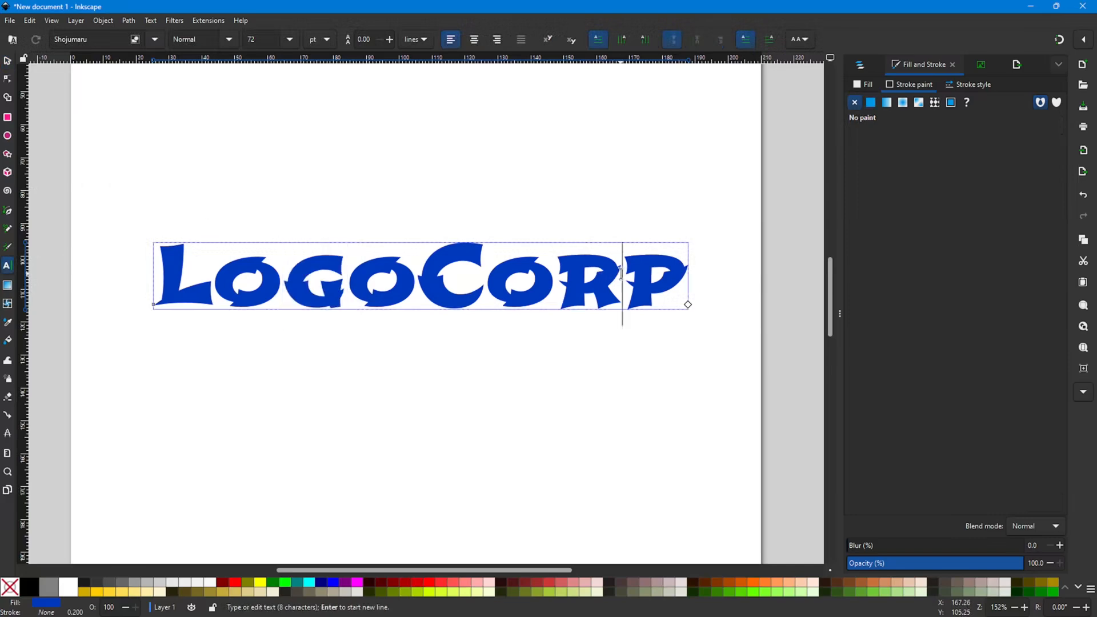
click(7, 62)
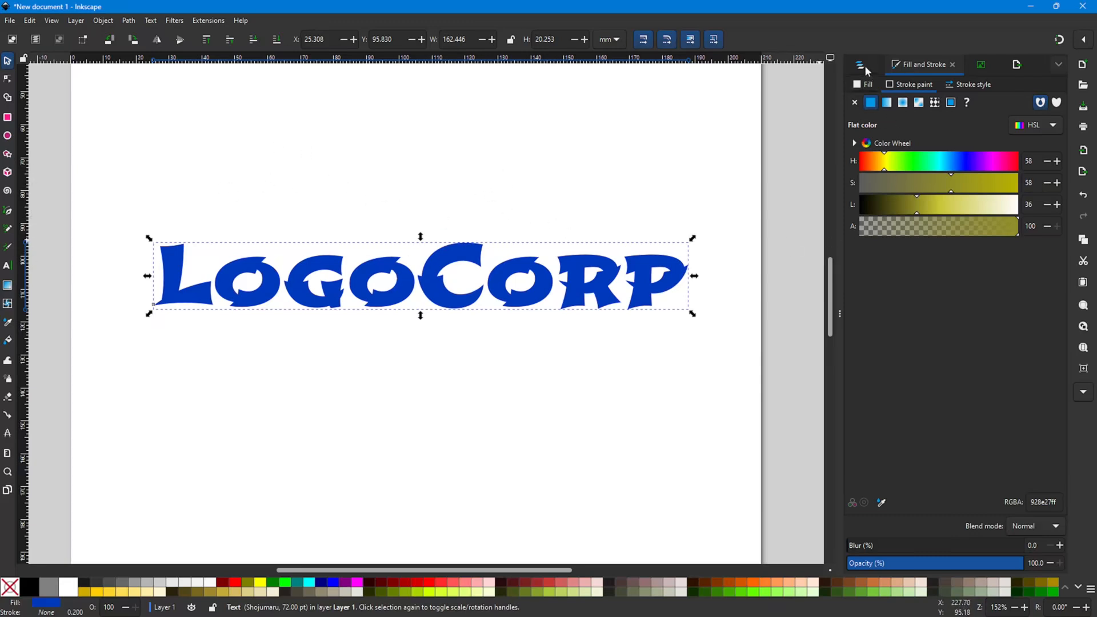
Step: Highlight the letters "Lo" in the LogoCorp text with the Text tool, clear the highlight and return to the Selector tool
click(463, 255)
click(464, 256)
click(8, 266)
click(281, 270)
key(shift+Home)
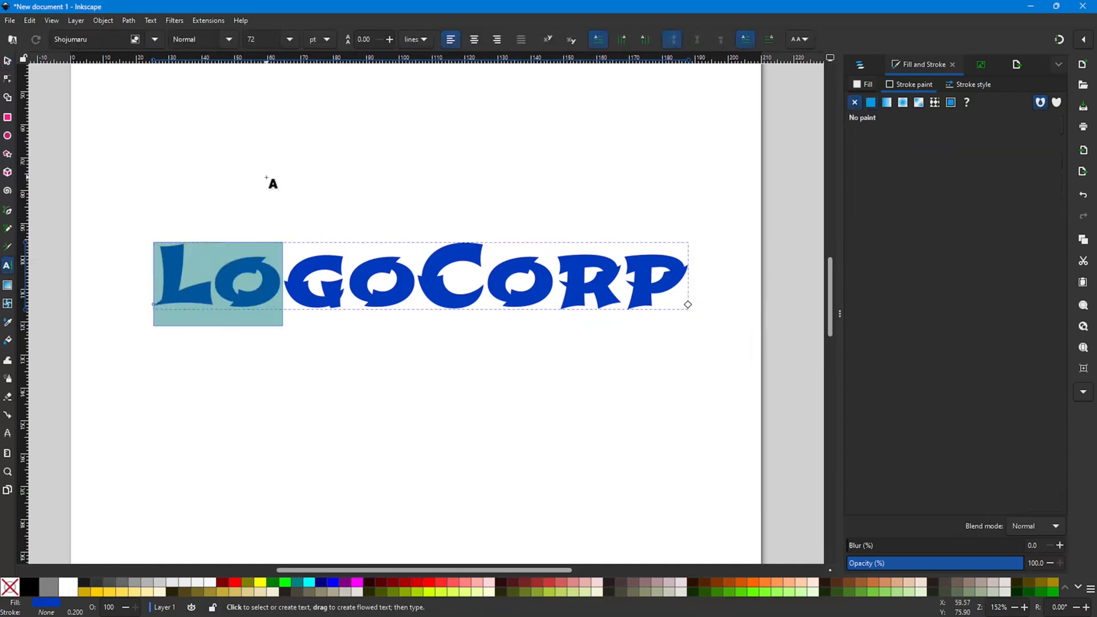
click(267, 174)
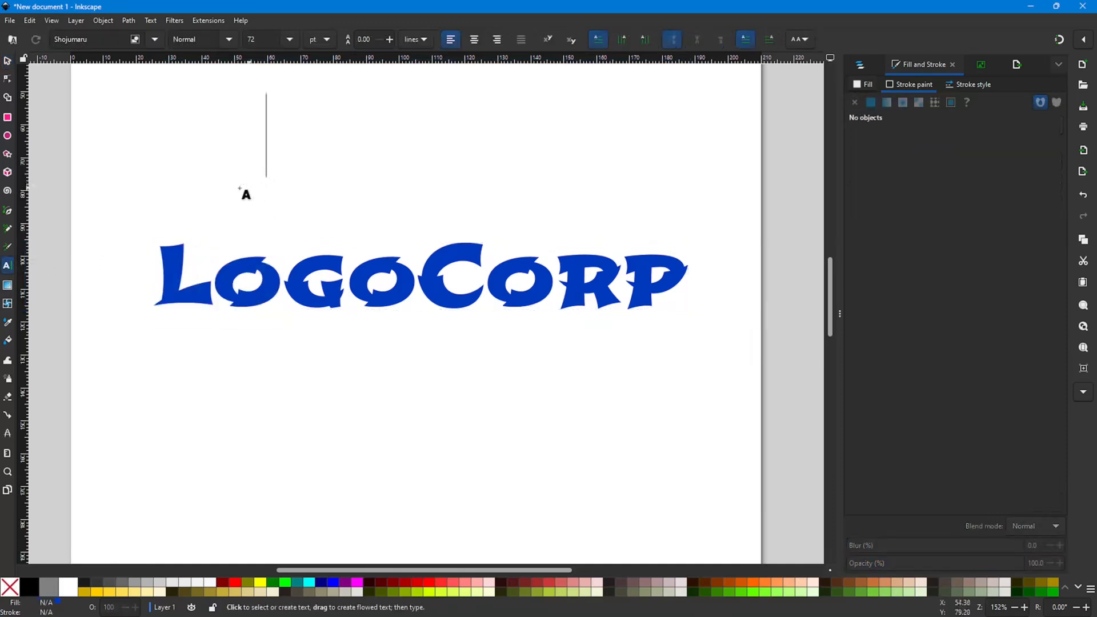
click(7, 61)
Step: Convert the LogoCorp text object to a path
click(194, 294)
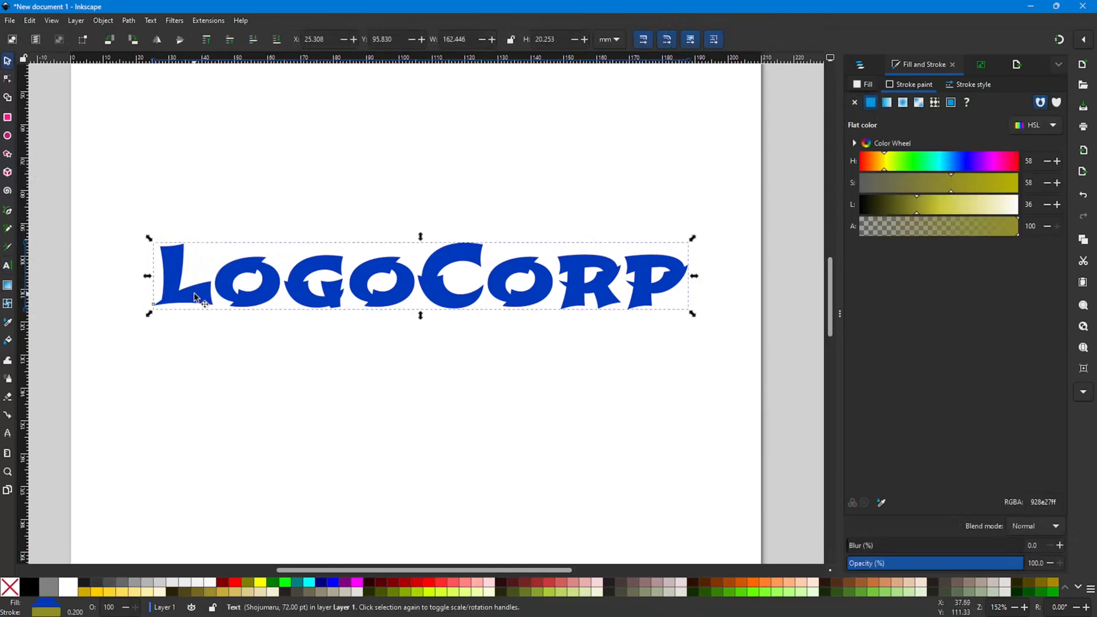
click(128, 21)
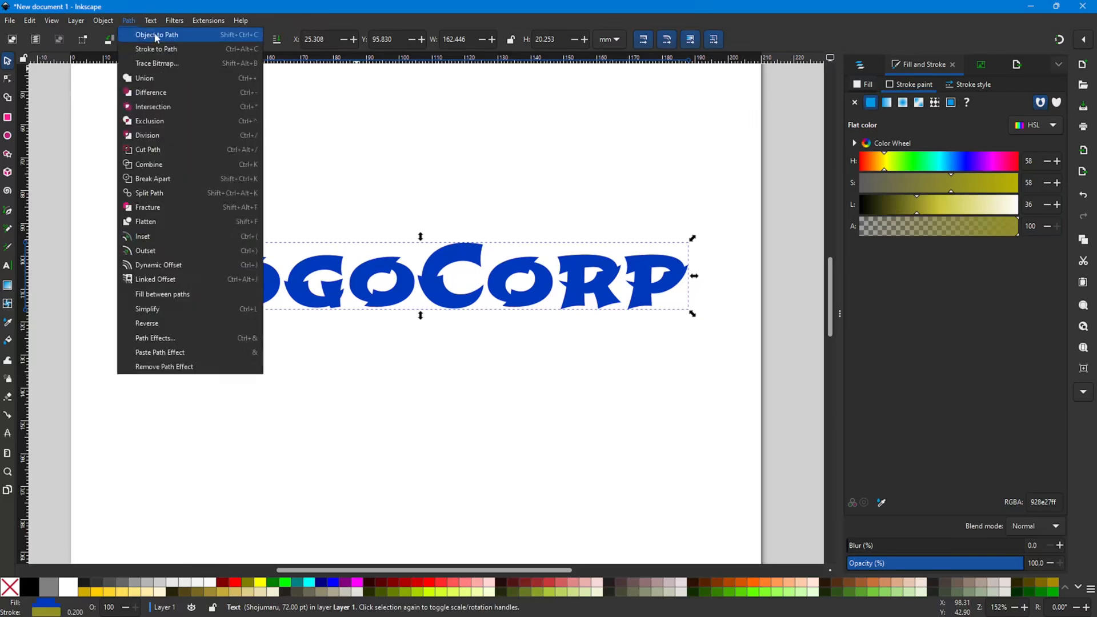
click(156, 35)
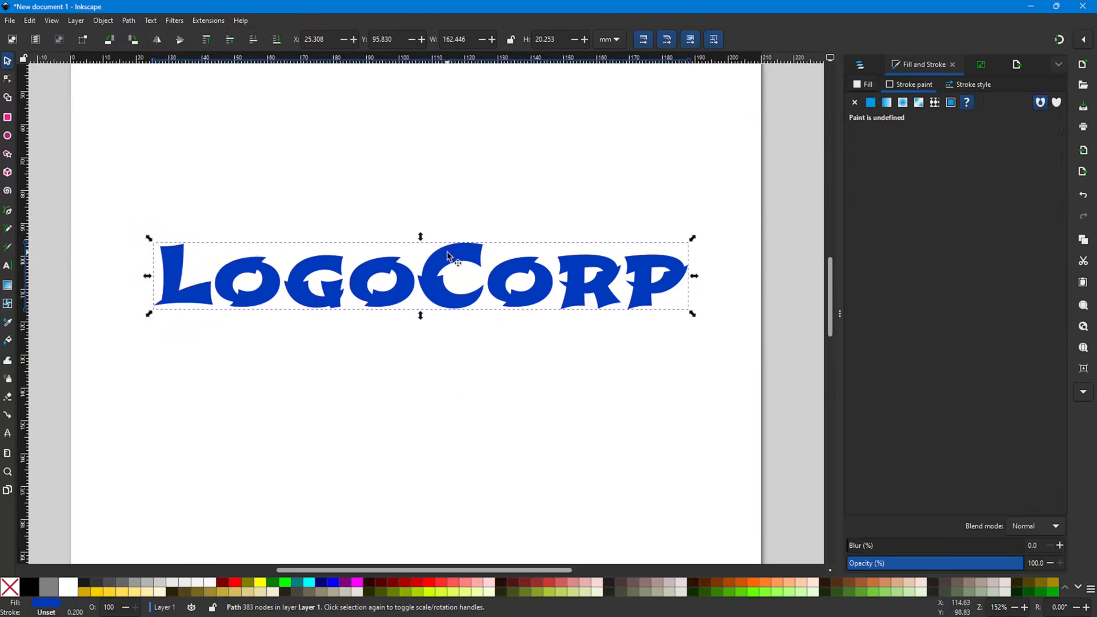
Step: Try to place a text cursor in the converted LogoCorp letters with the Text tool
click(8, 266)
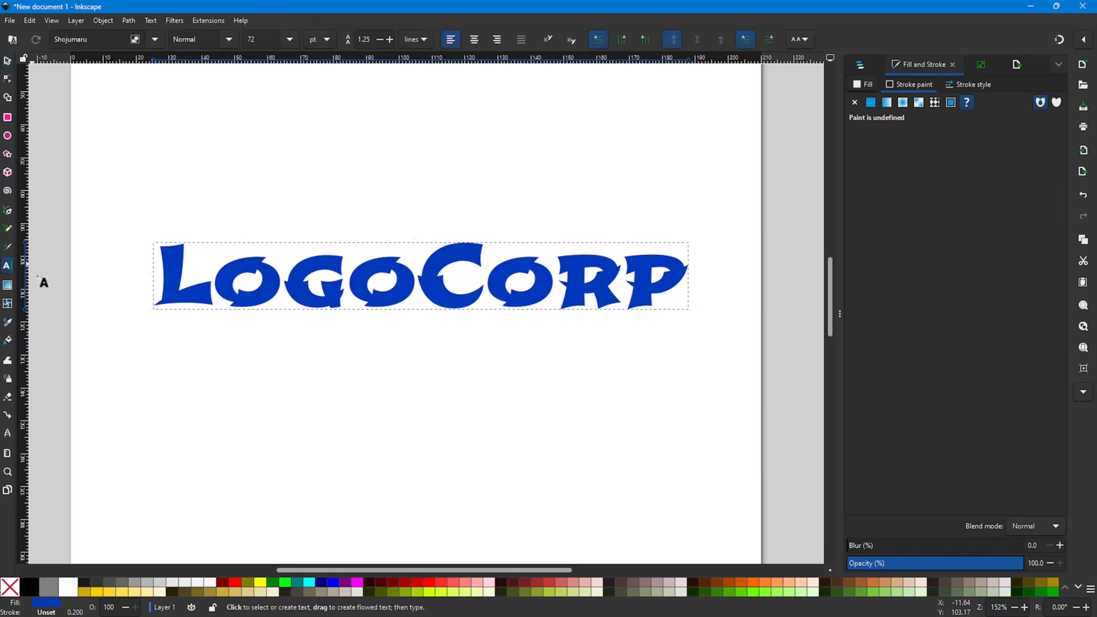
click(291, 288)
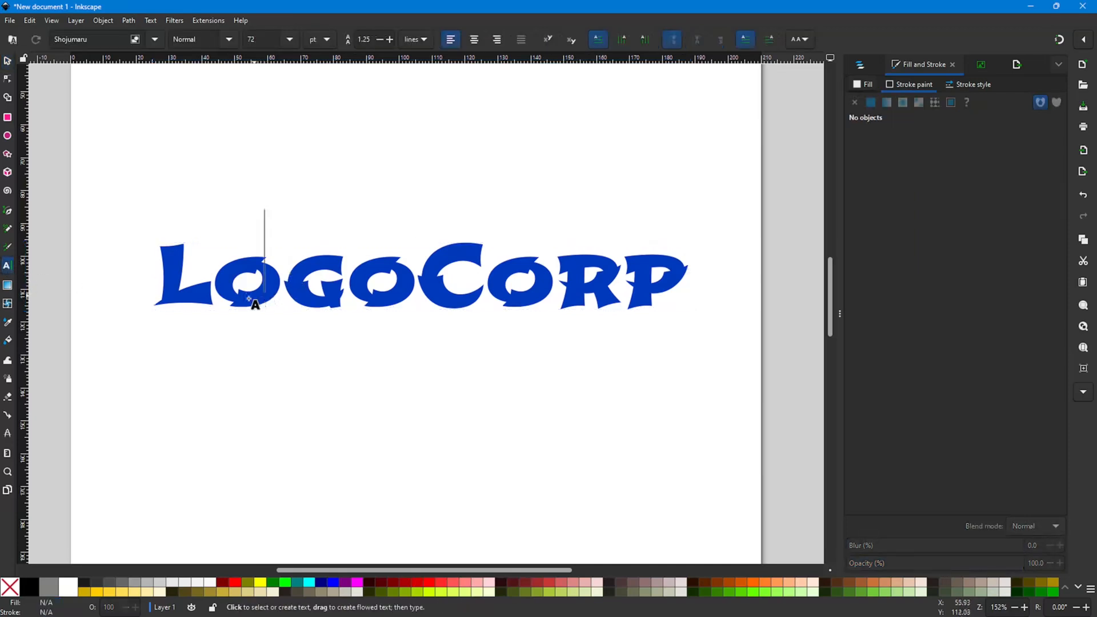
drag(205, 307, 267, 345)
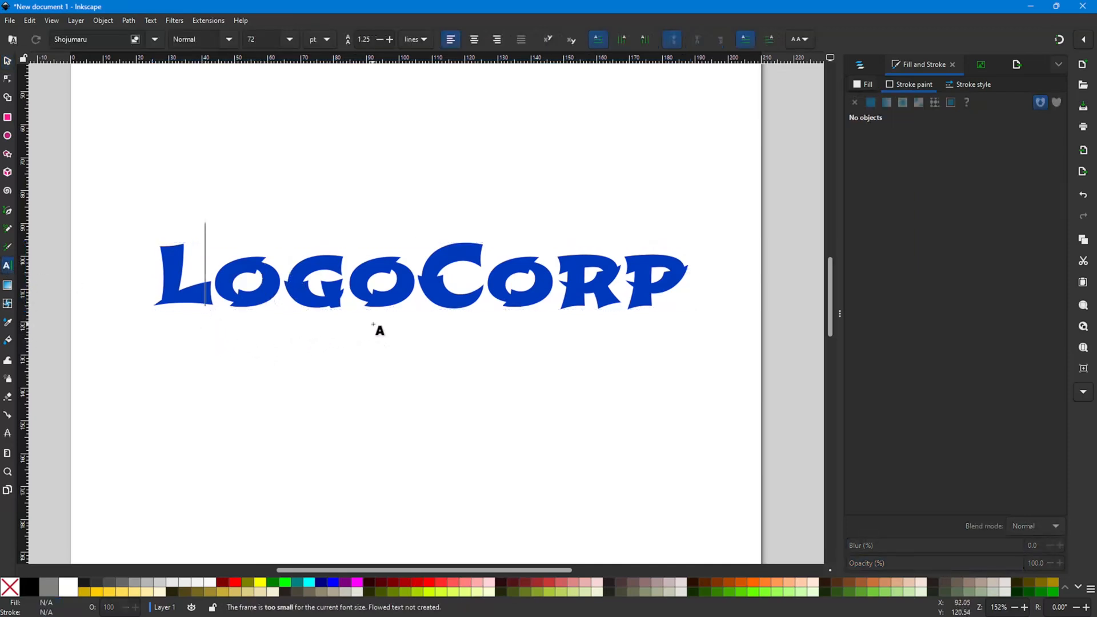
click(458, 281)
click(514, 219)
click(378, 183)
click(362, 282)
Step: Display the LogoCorp path's nodes with the Node tool and examine them up close on the letters C and L
click(8, 79)
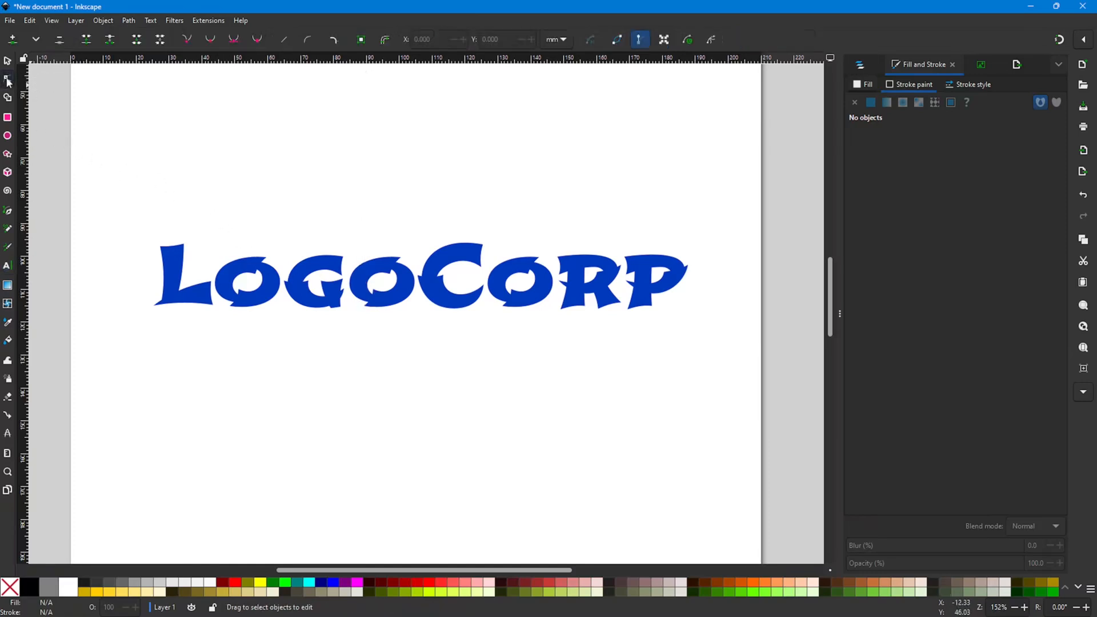
click(271, 294)
click(423, 277)
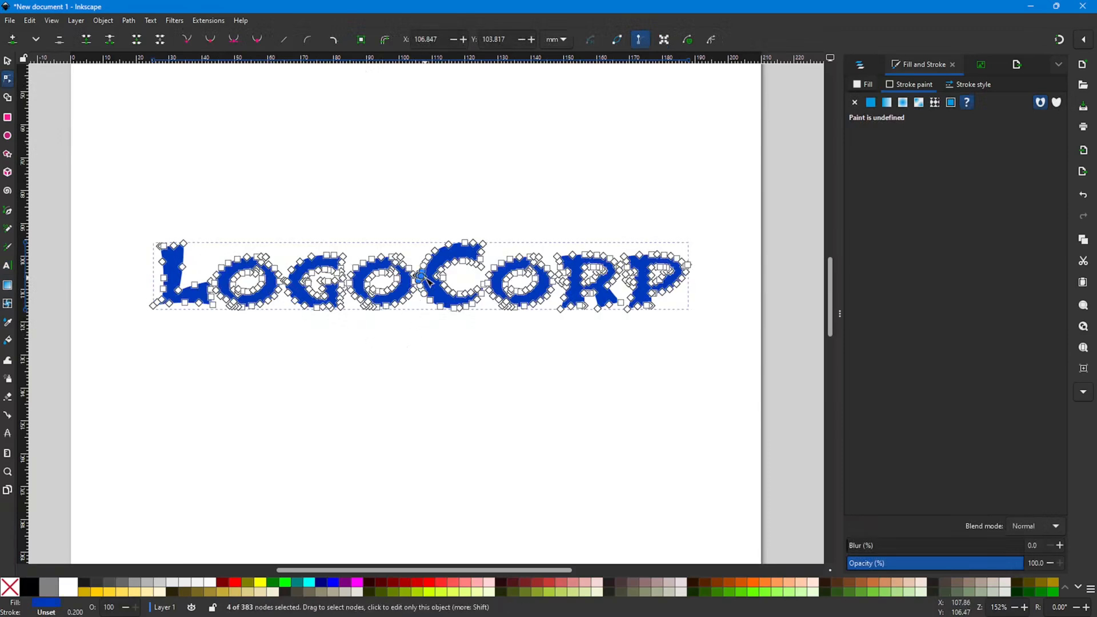
click(432, 215)
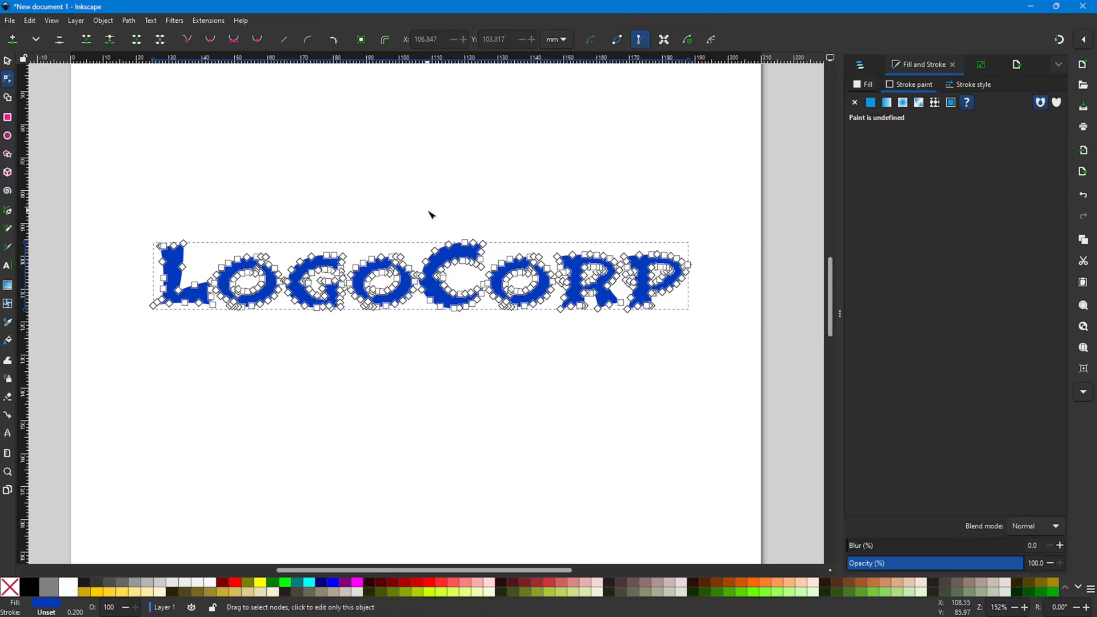
scroll(433, 232, up, 4)
scroll(446, 411, up, 3)
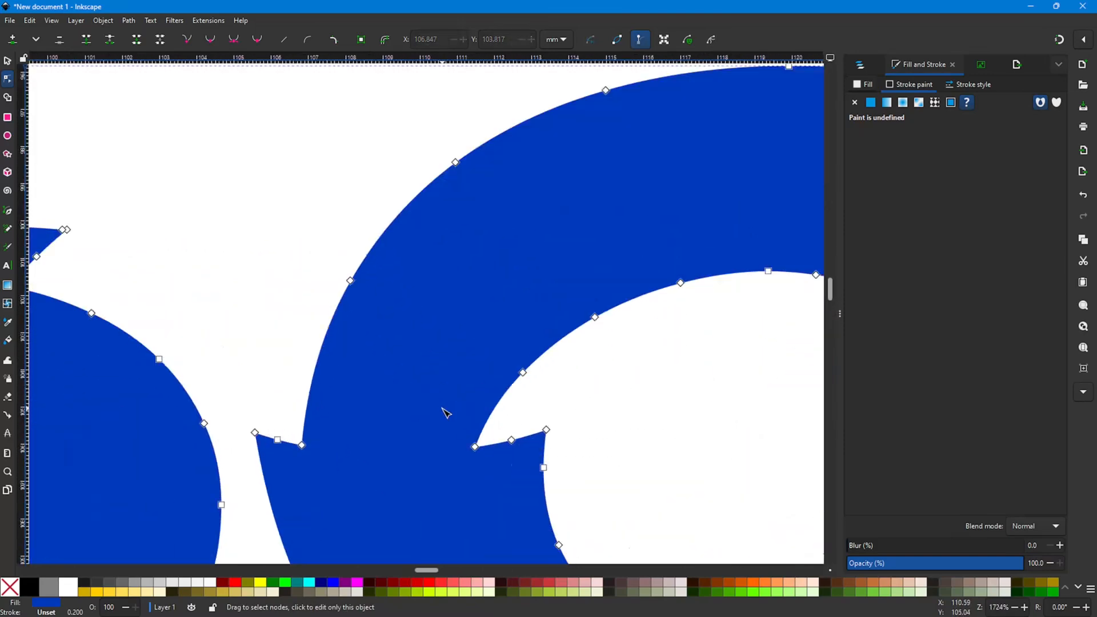
scroll(457, 411, down, 4)
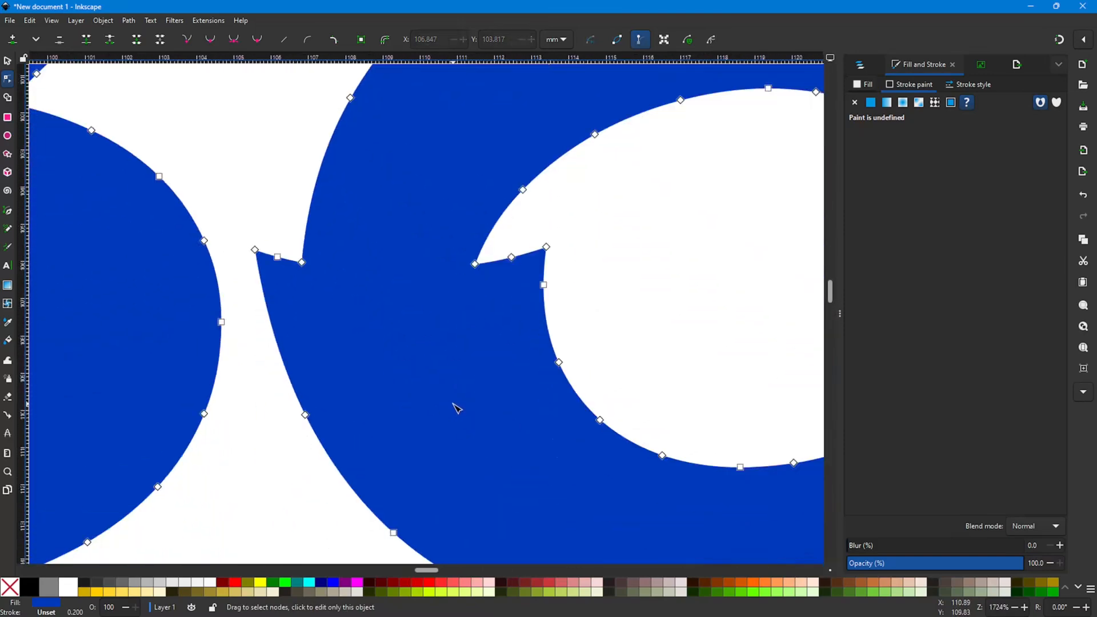
scroll(456, 403, down, 3)
scroll(456, 402, up, 1)
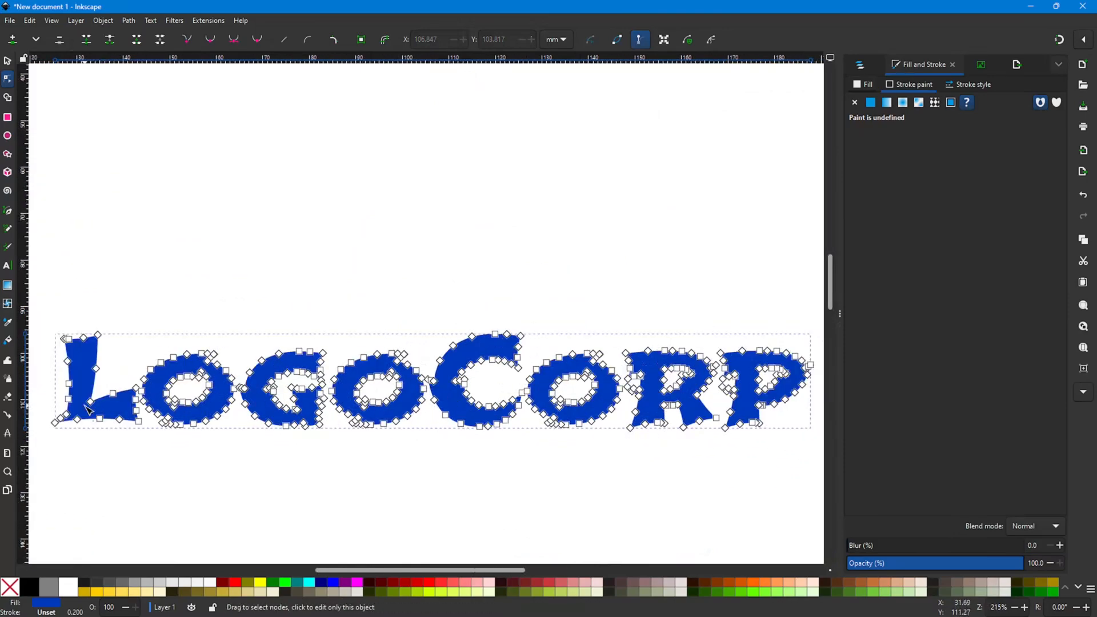
scroll(89, 408, up, 5)
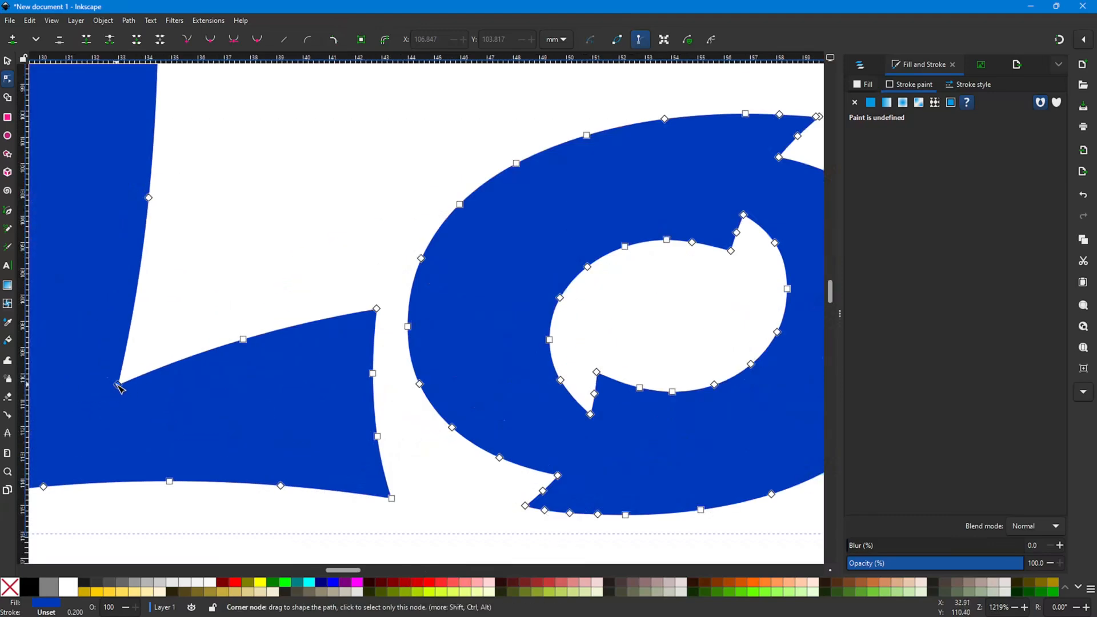
Step: Try moving the L's inner corner node about 1 mm right and 2 mm up, and undo the move
drag(118, 383, 200, 335)
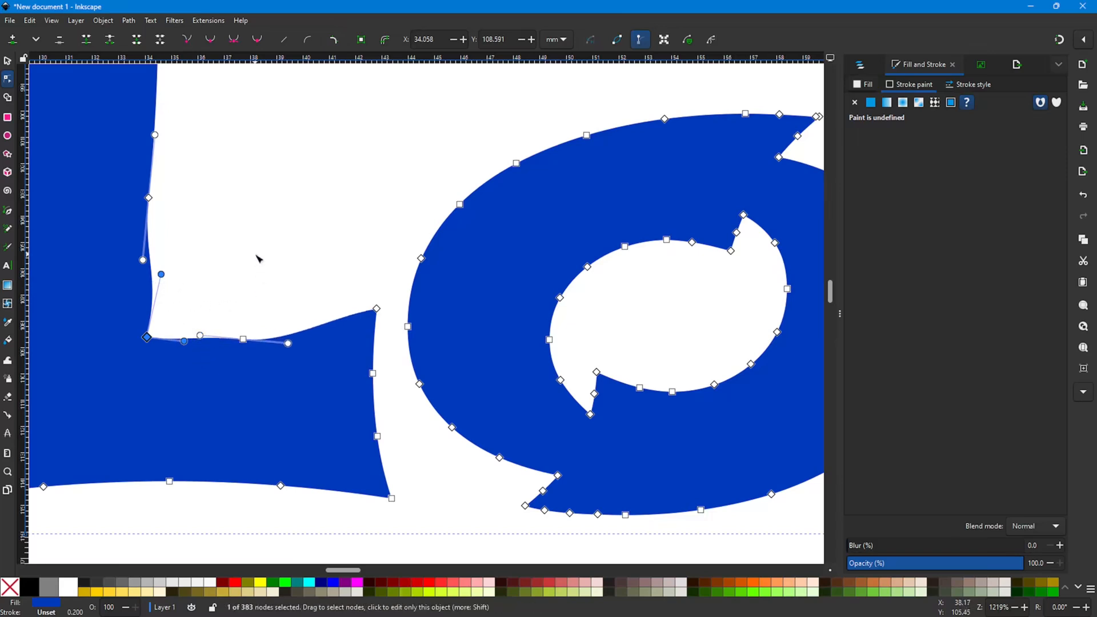
key(ctrl+z)
key(ctrl+z)
key(ctrl+z)
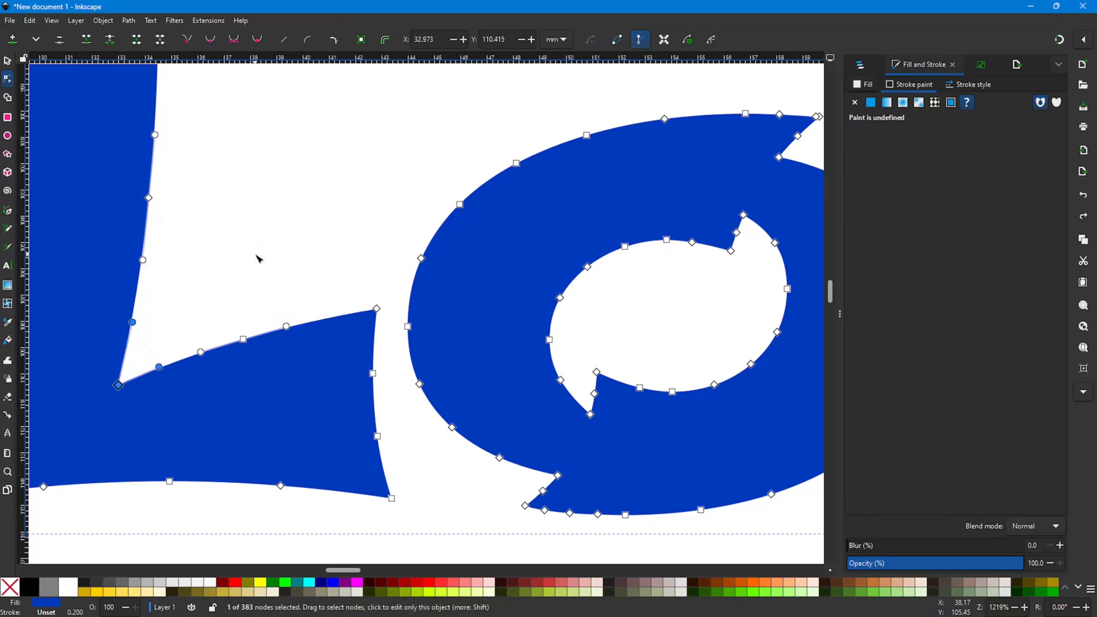
Step: Leave node editing, select the whole LogoCorp path and move it slightly up and left to about X 24.1 mm, Y 93.1 mm
scroll(276, 265, down, 3)
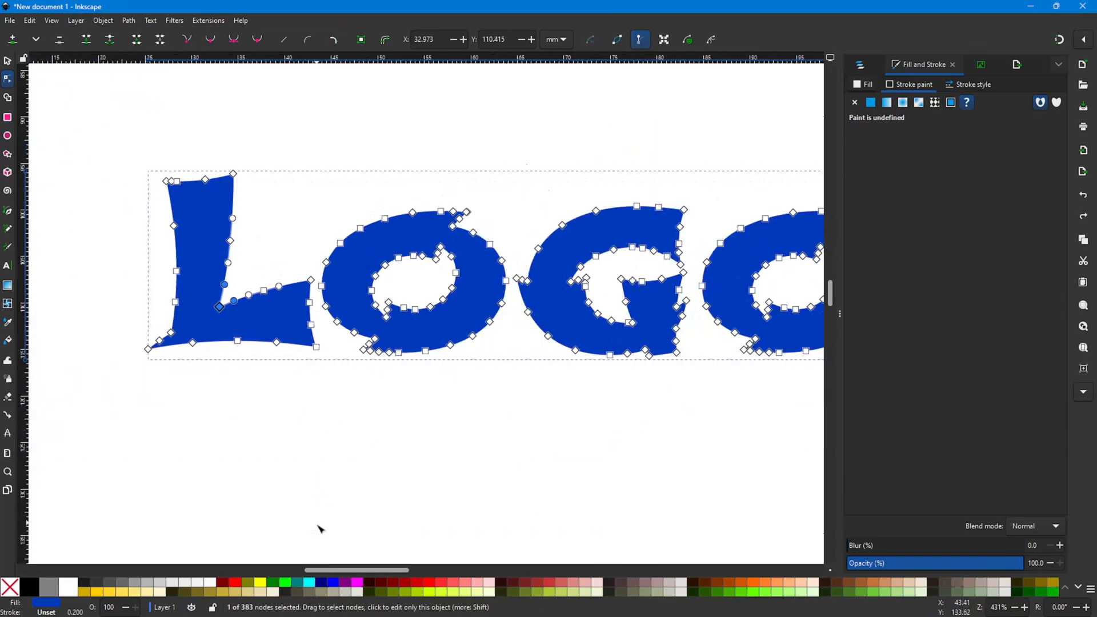
drag(351, 570, 383, 570)
scroll(438, 475, down, 2)
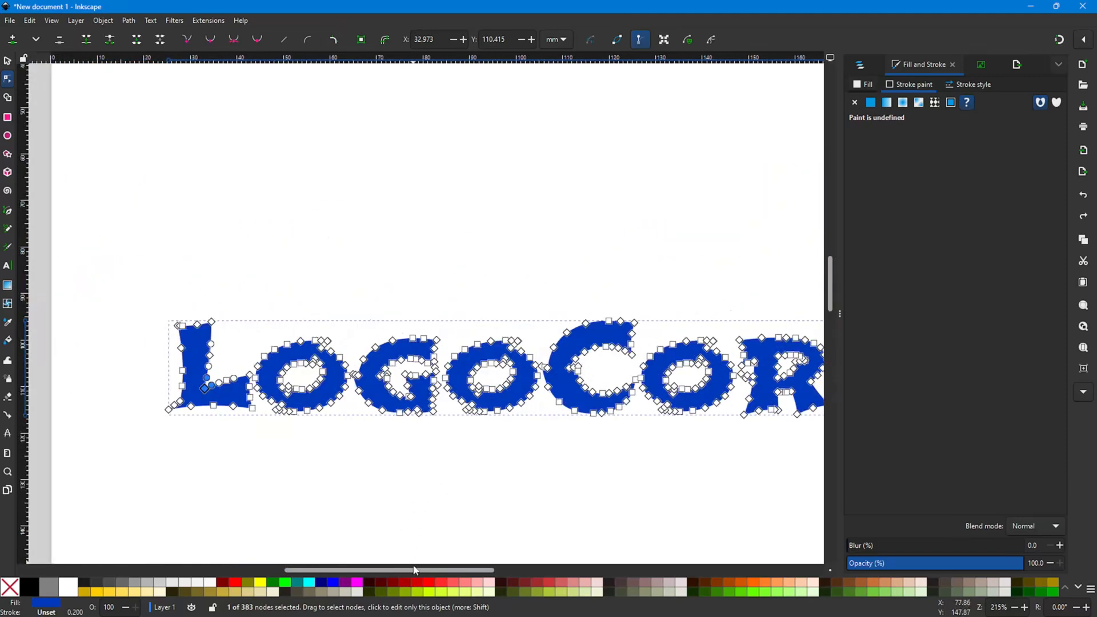
drag(415, 570, 451, 568)
scroll(445, 492, down, 1)
scroll(446, 489, down, 4)
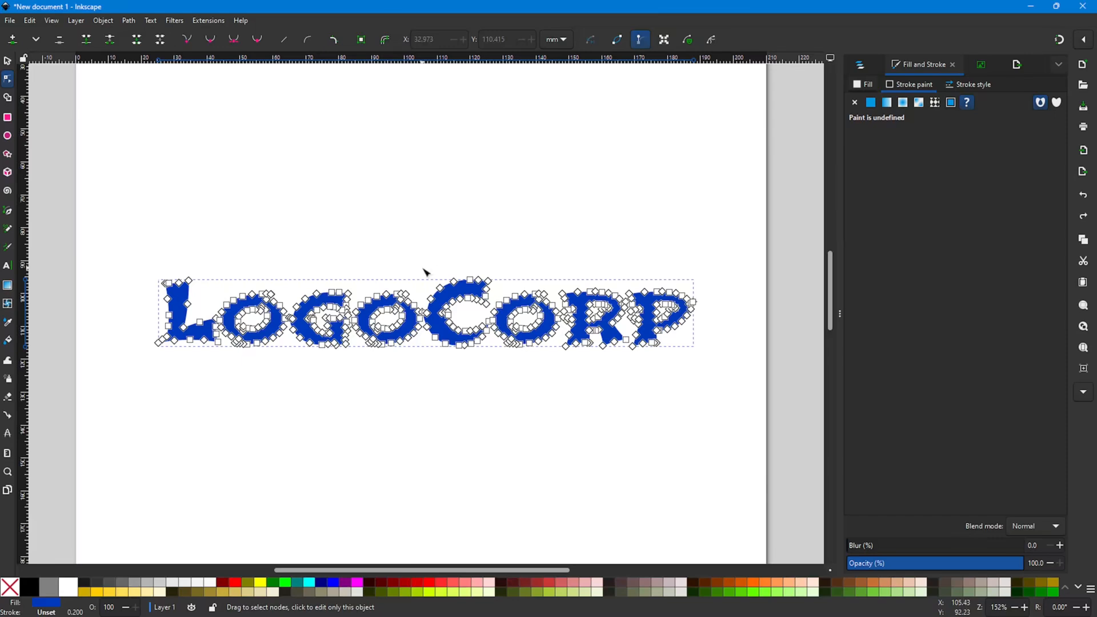
click(488, 216)
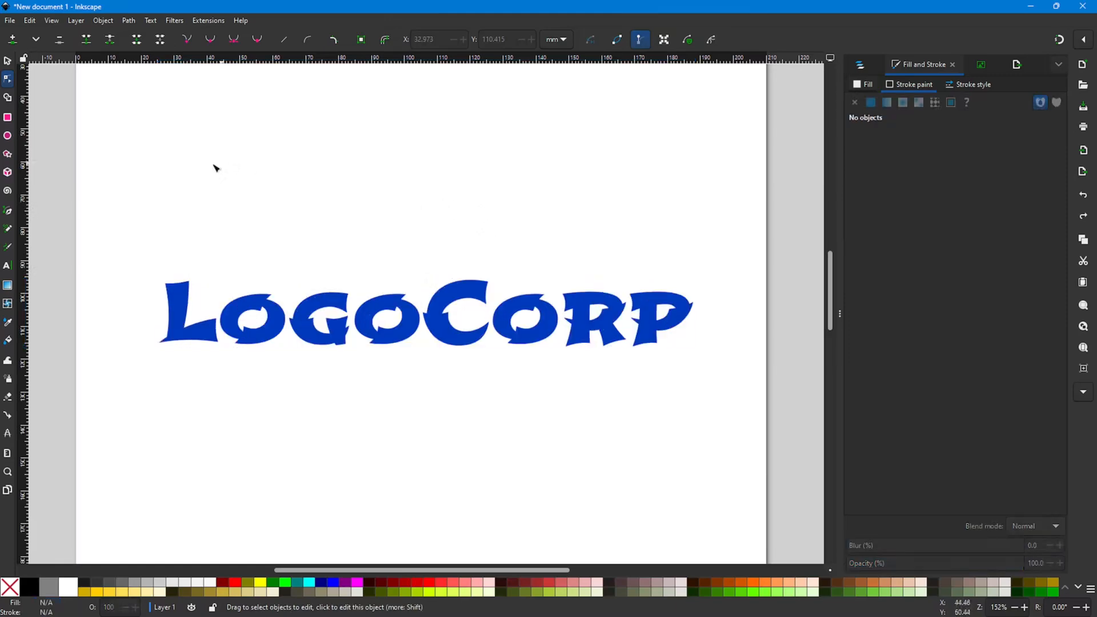
click(7, 60)
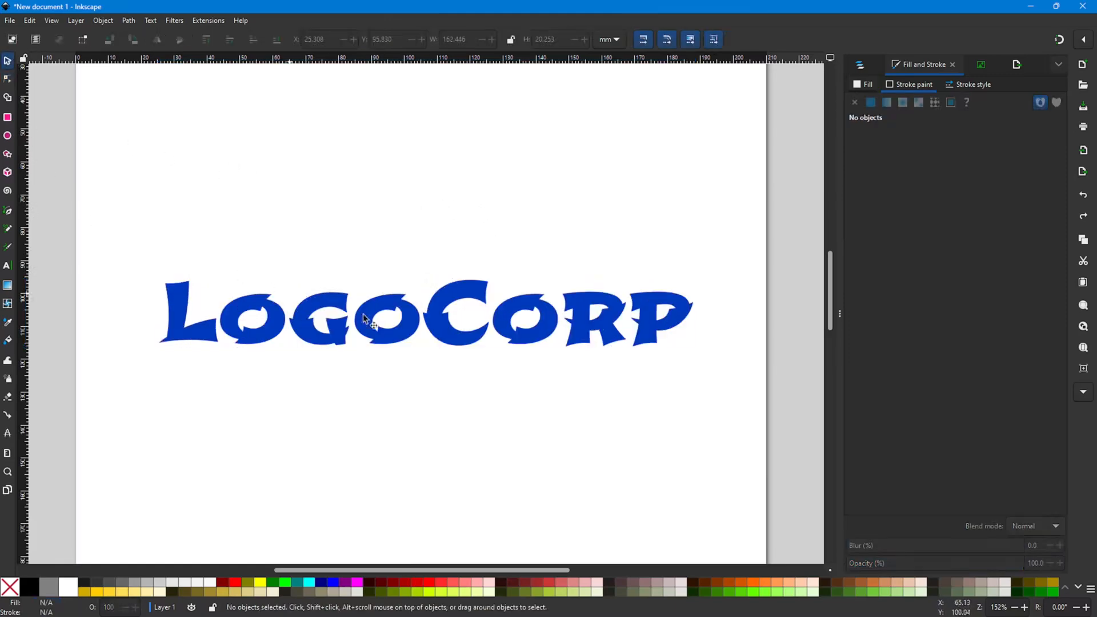
click(341, 304)
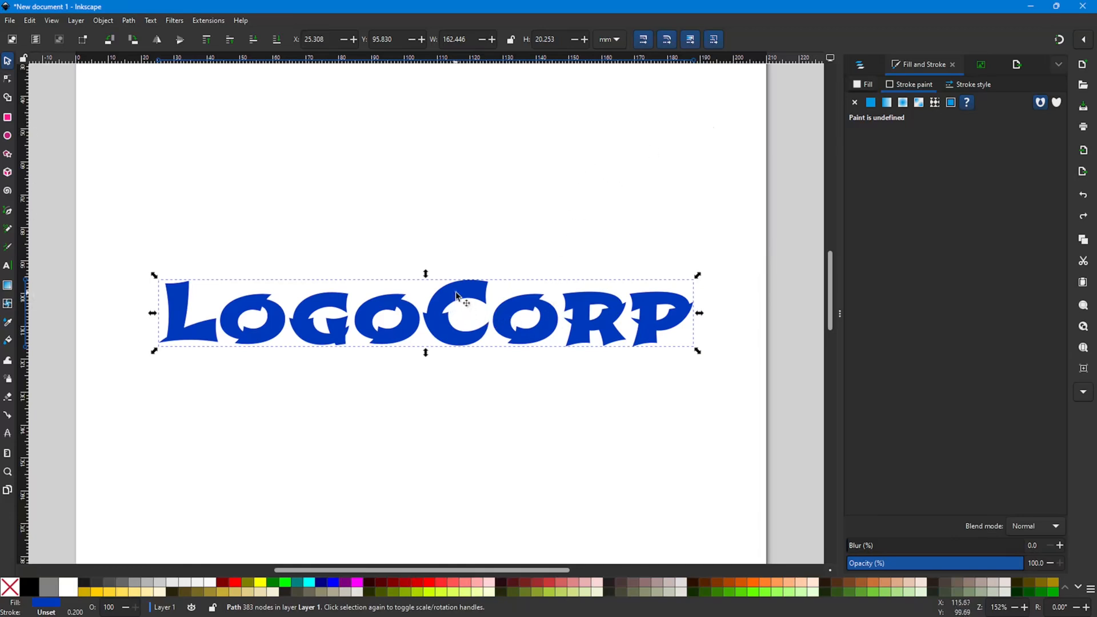
drag(456, 294, 451, 285)
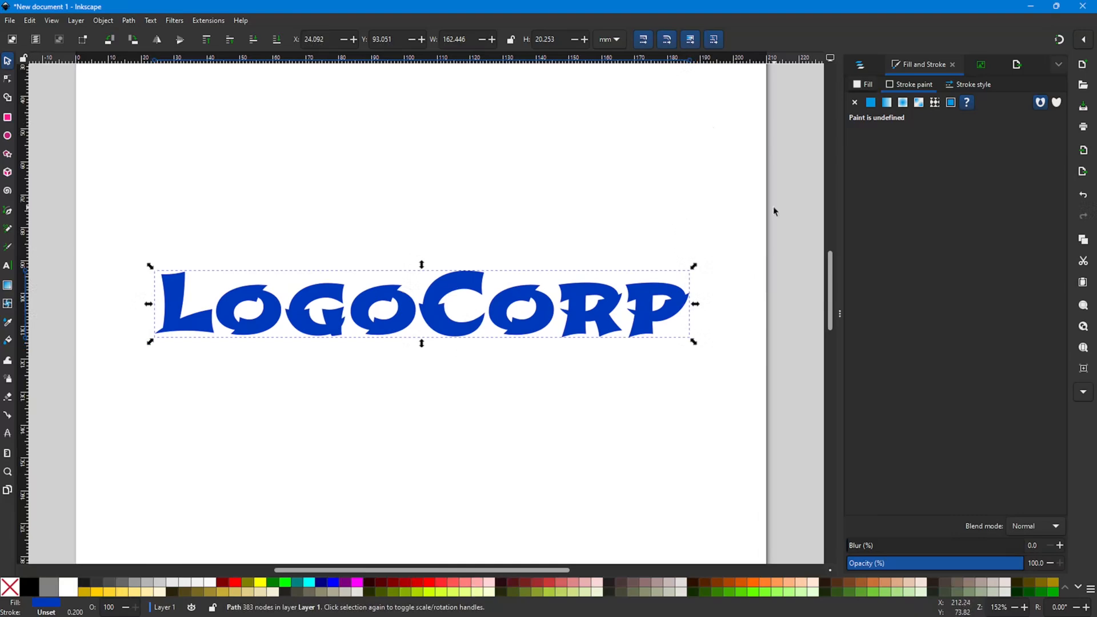
Step: Open and close the Export dialog twice to show where its settings are found
click(1016, 66)
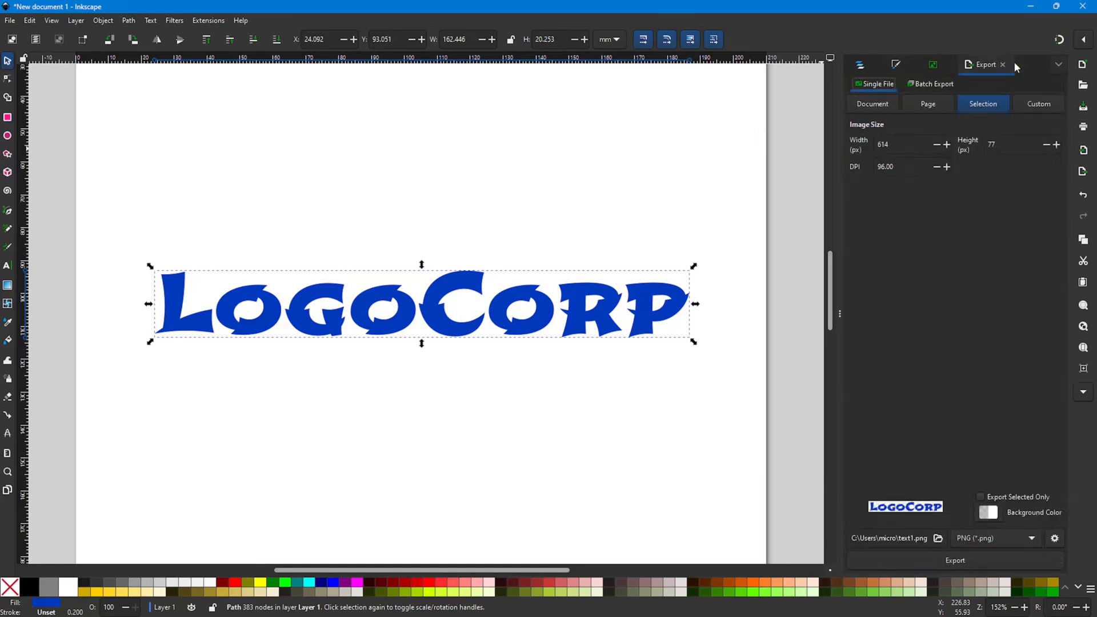
click(930, 69)
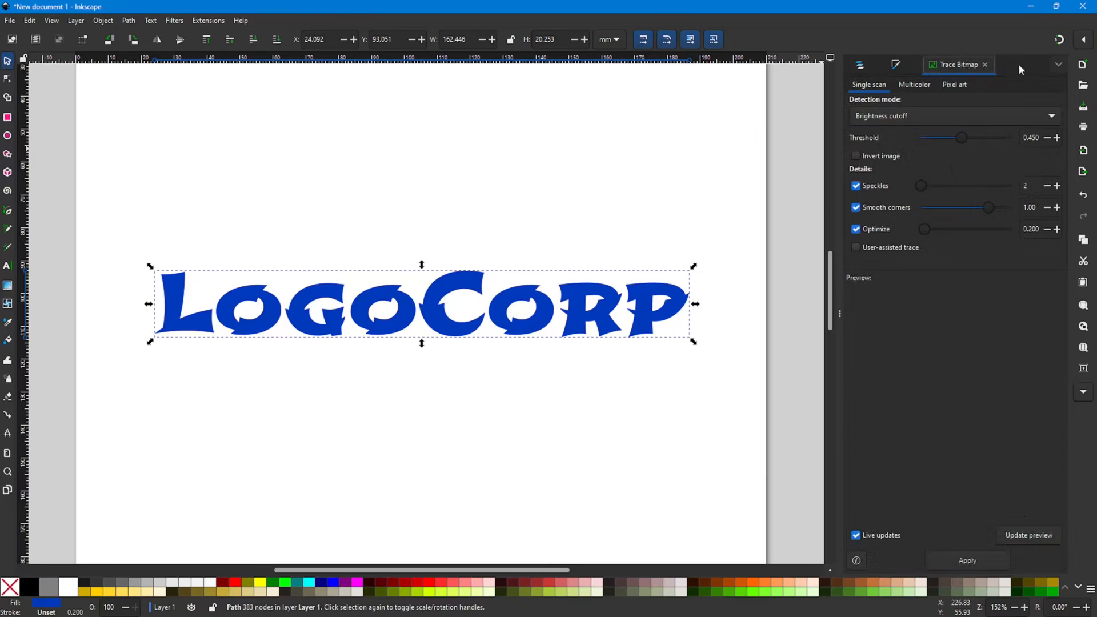
click(1059, 64)
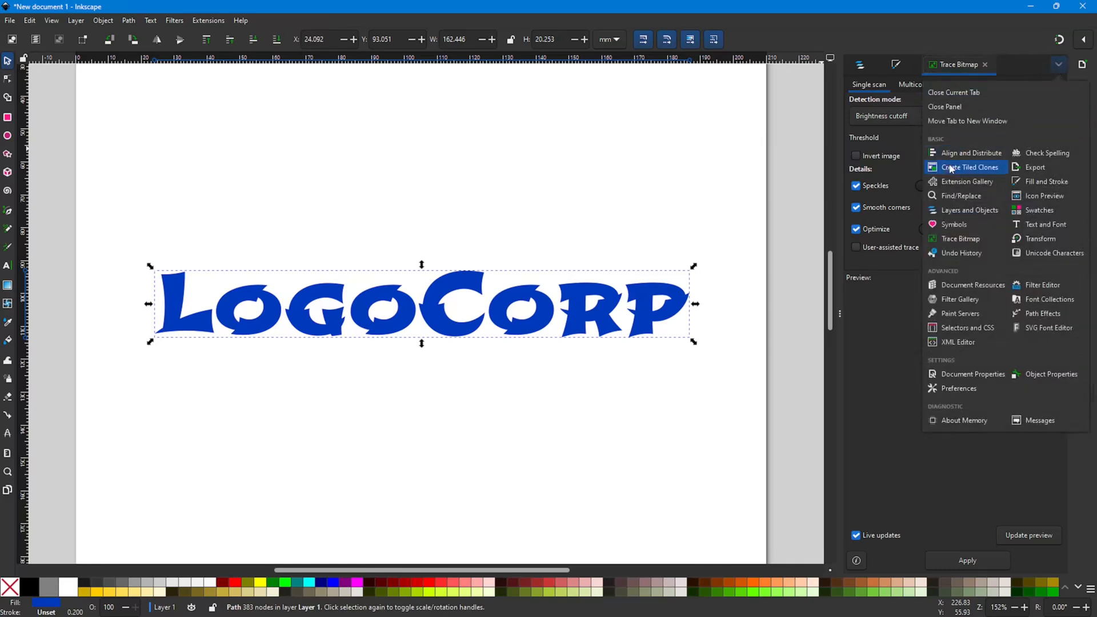
click(1036, 168)
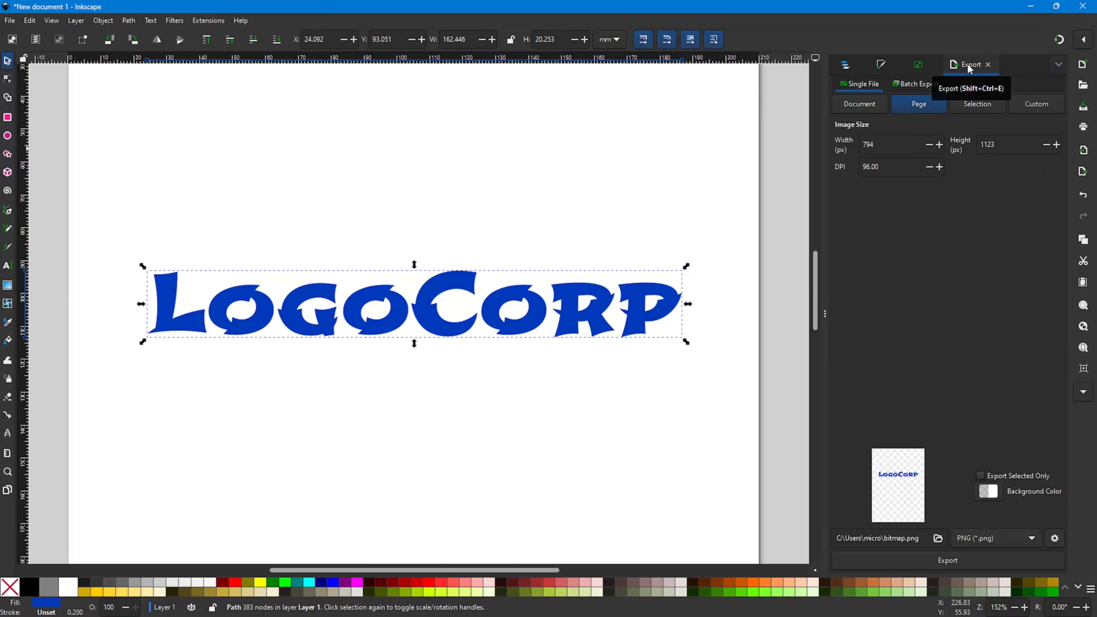
click(987, 65)
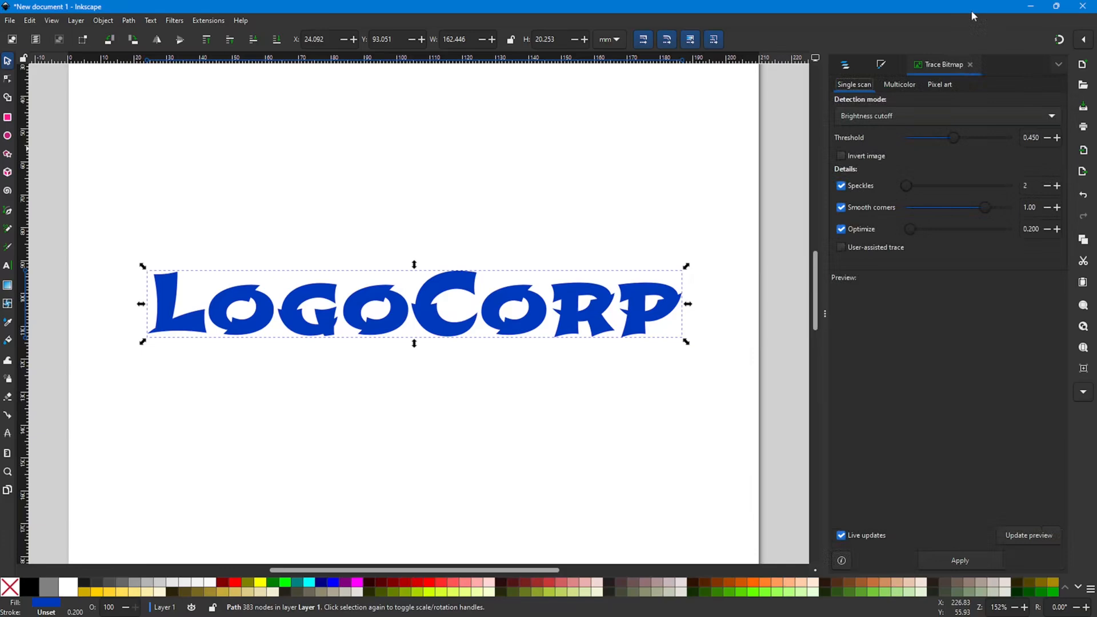
Step: Open the Export dialog and reselect the LogoCorp path, using the selection as the export area
key(ctrl+shift+e)
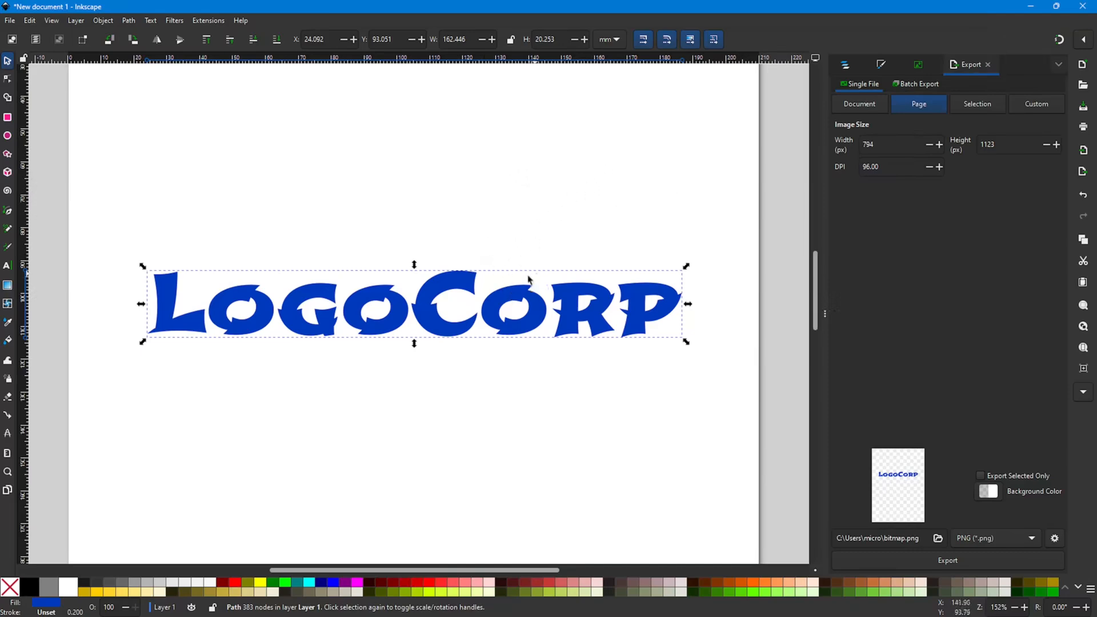
click(450, 284)
click(472, 238)
click(352, 303)
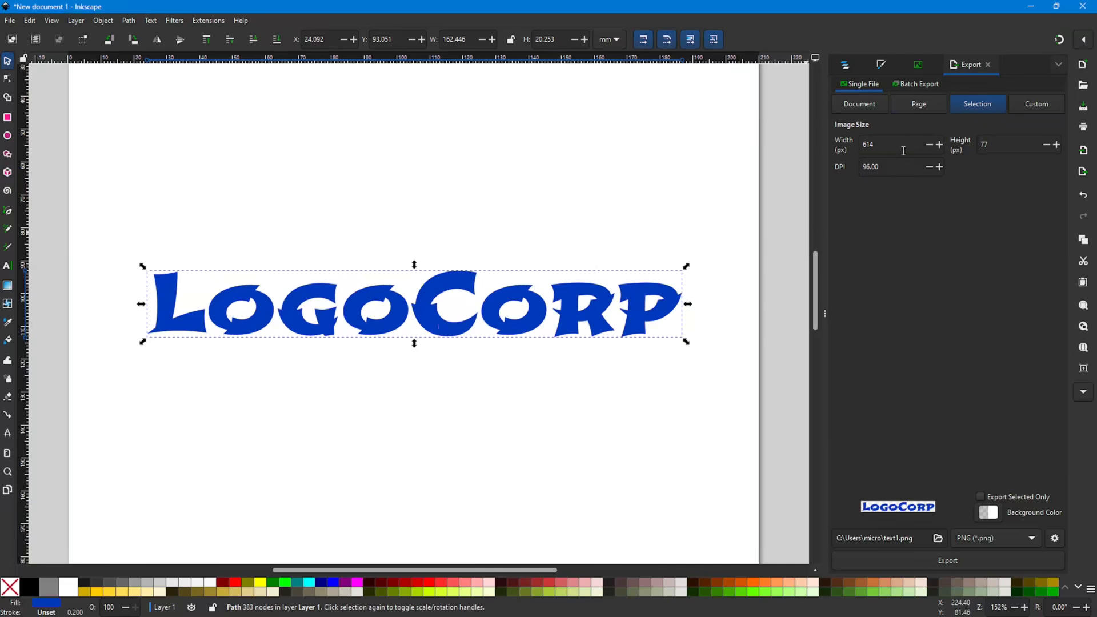
Step: Set the export resolution to 300 DPI and restrict the export to the selected objects only
drag(889, 171, 845, 170)
text(300)
key(Return)
click(980, 497)
Step: Choose the Desktop as the export location, name the file logo-corp-logo in PNG format, and export the logo
click(938, 539)
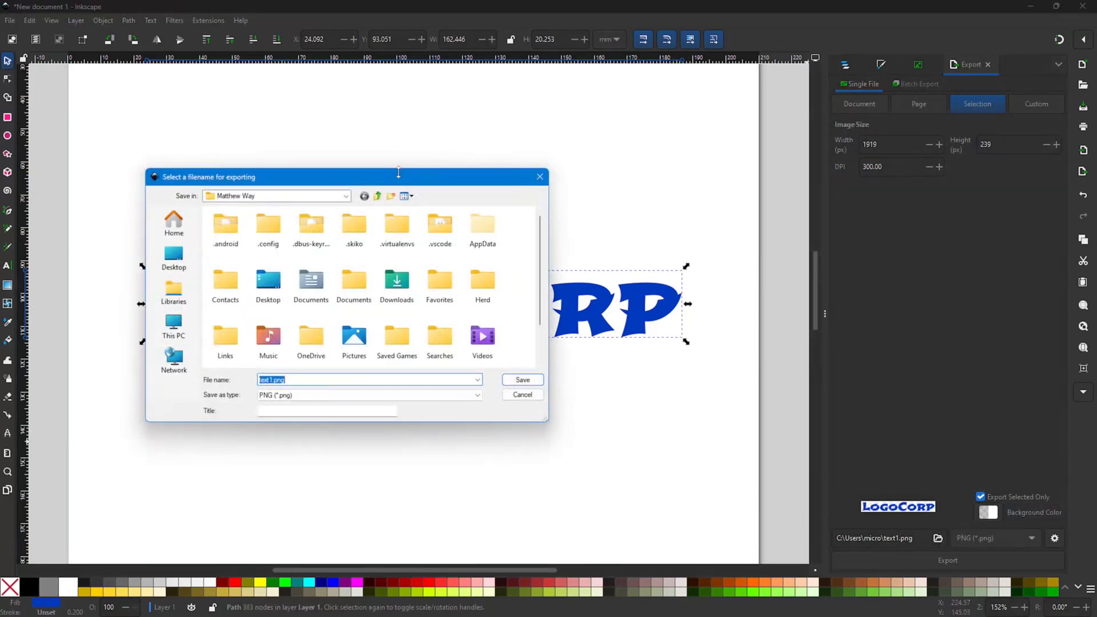
drag(395, 182, 324, 155)
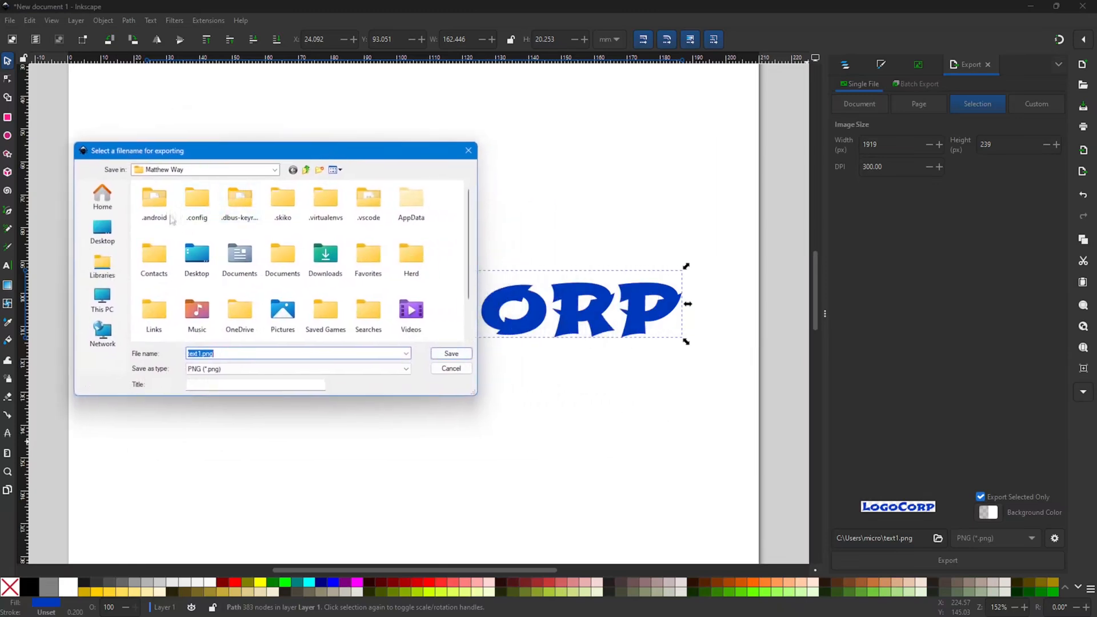
click(102, 233)
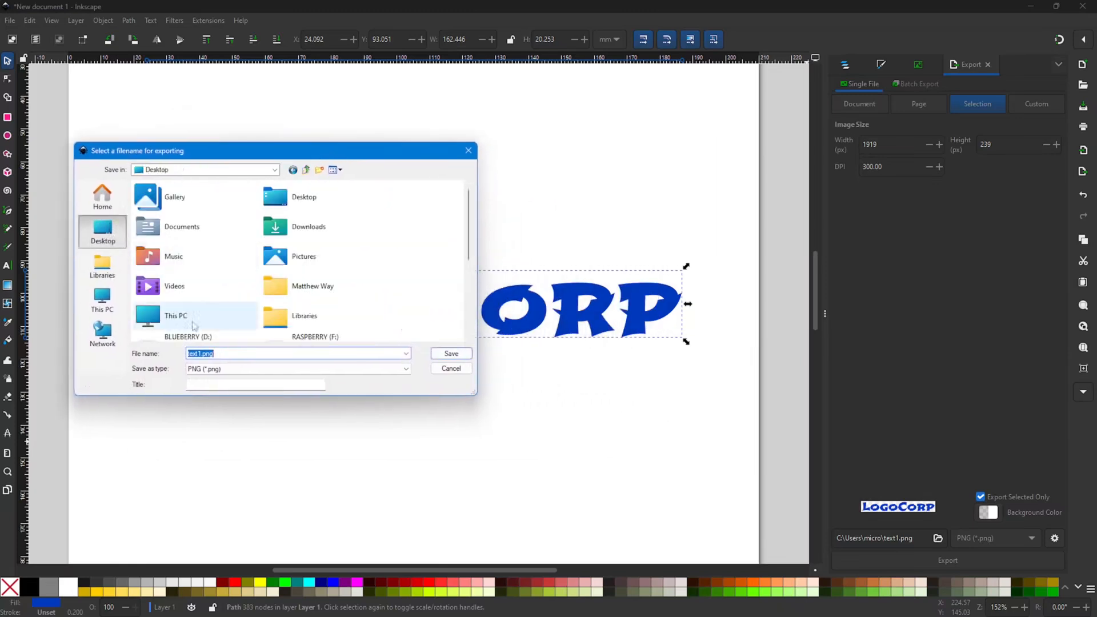
click(224, 354)
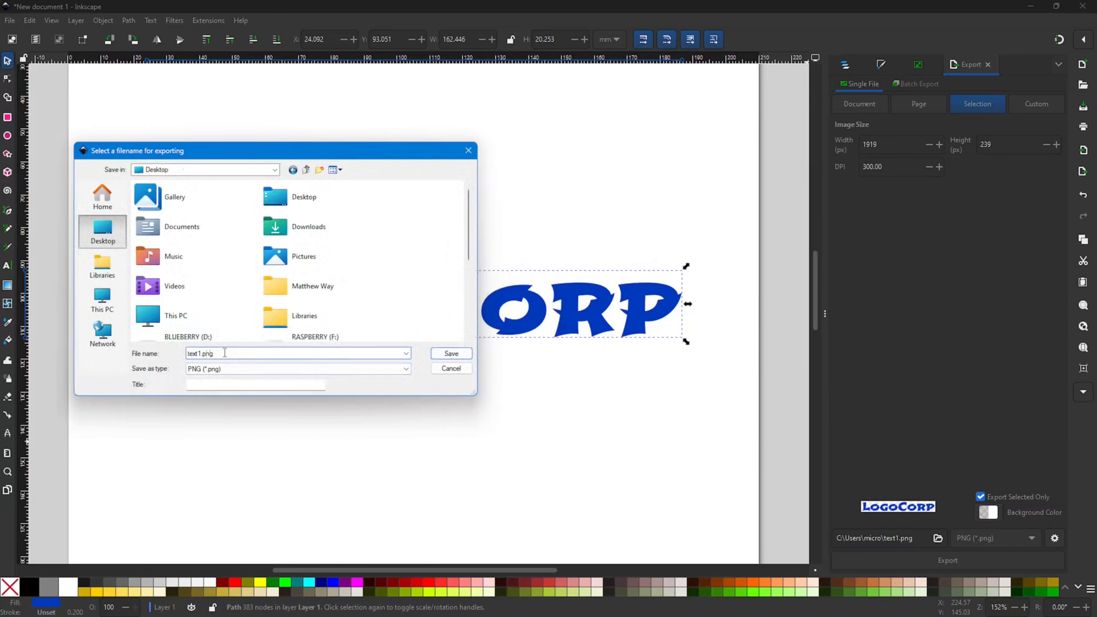
key(BackSpace)
key(BackSpace)
key(BackSpace)
key(BackSpace)
key(BackSpace)
text(l)
text(-corp-logo)
click(446, 355)
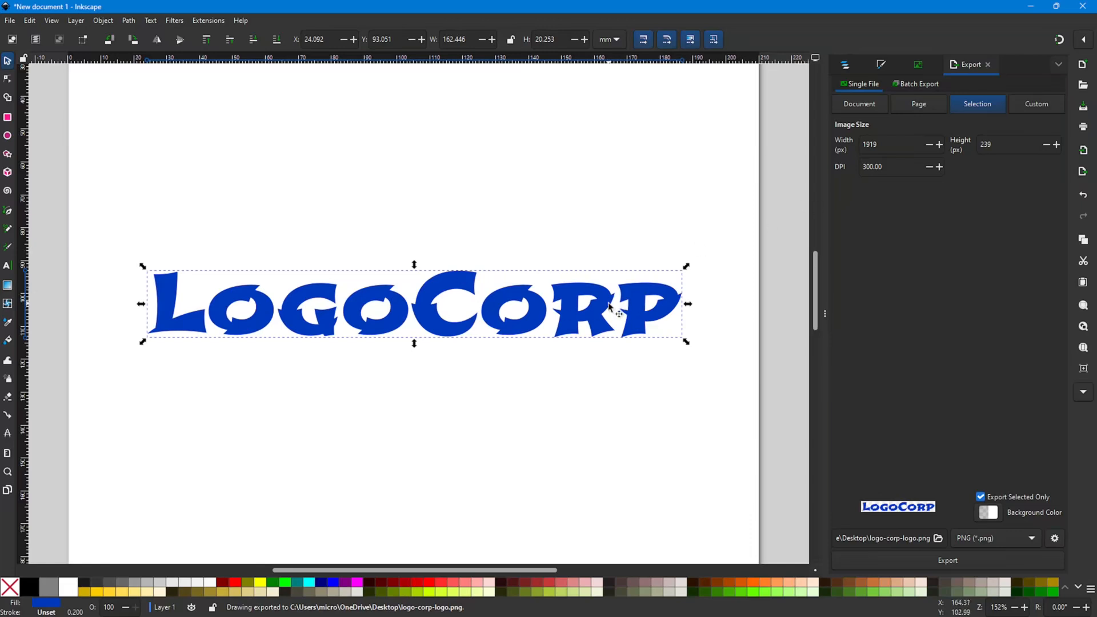
Step: Close Inkscape without saving the document
click(1084, 7)
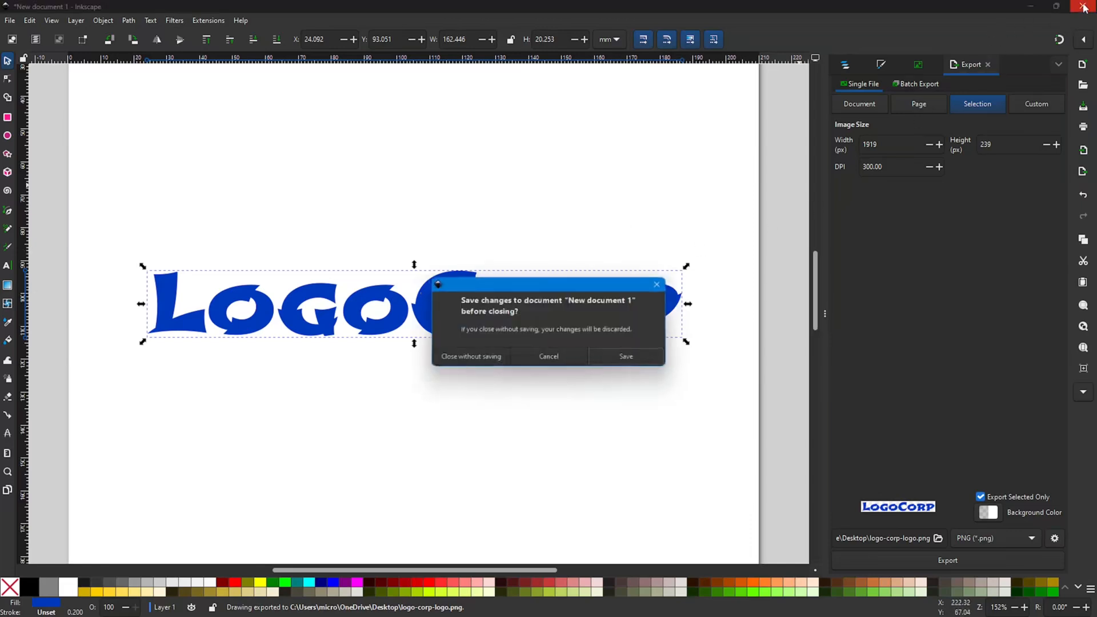
click(484, 360)
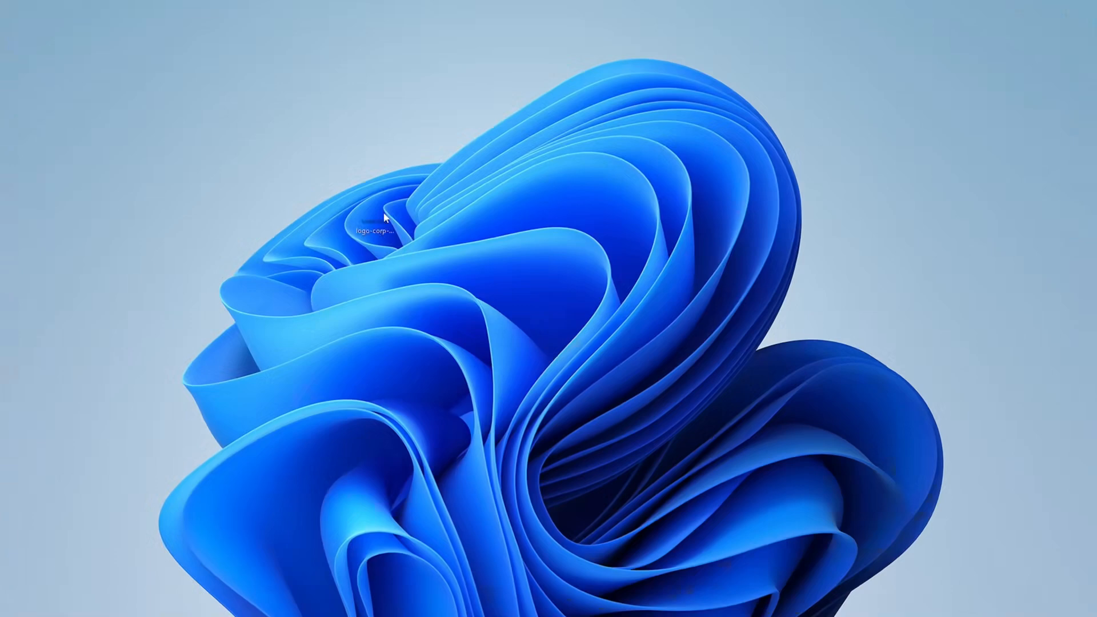
Step: Open the exported logo-corp-logo.png from the desktop in the image viewer and maximize its window to inspect the transparent logo
drag(513, 208, 244, 147)
drag(633, 59, 811, 94)
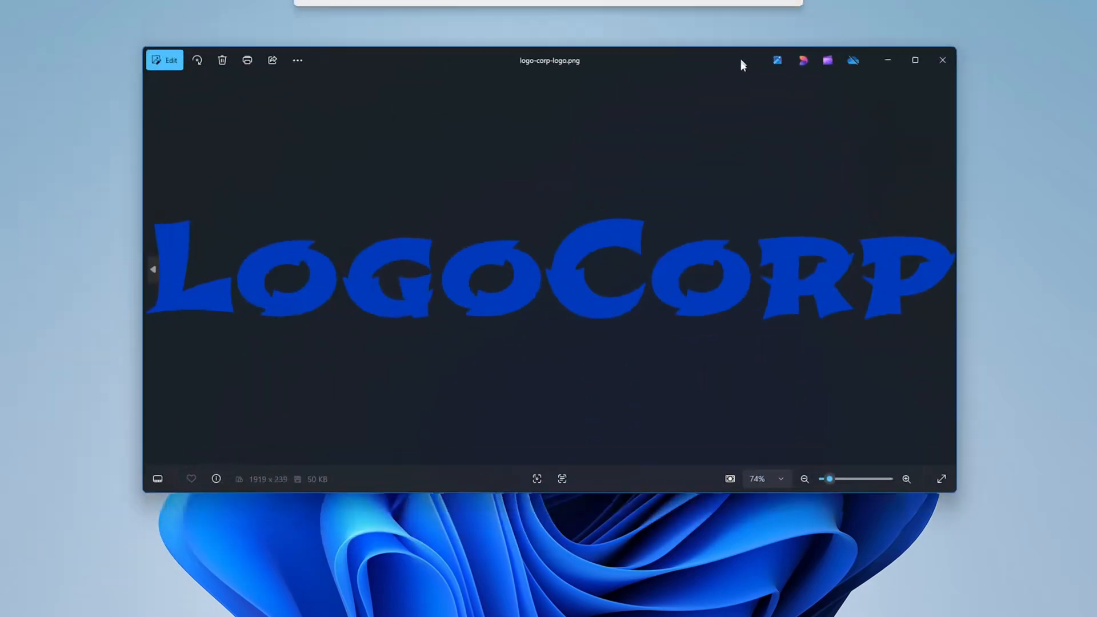
click(984, 93)
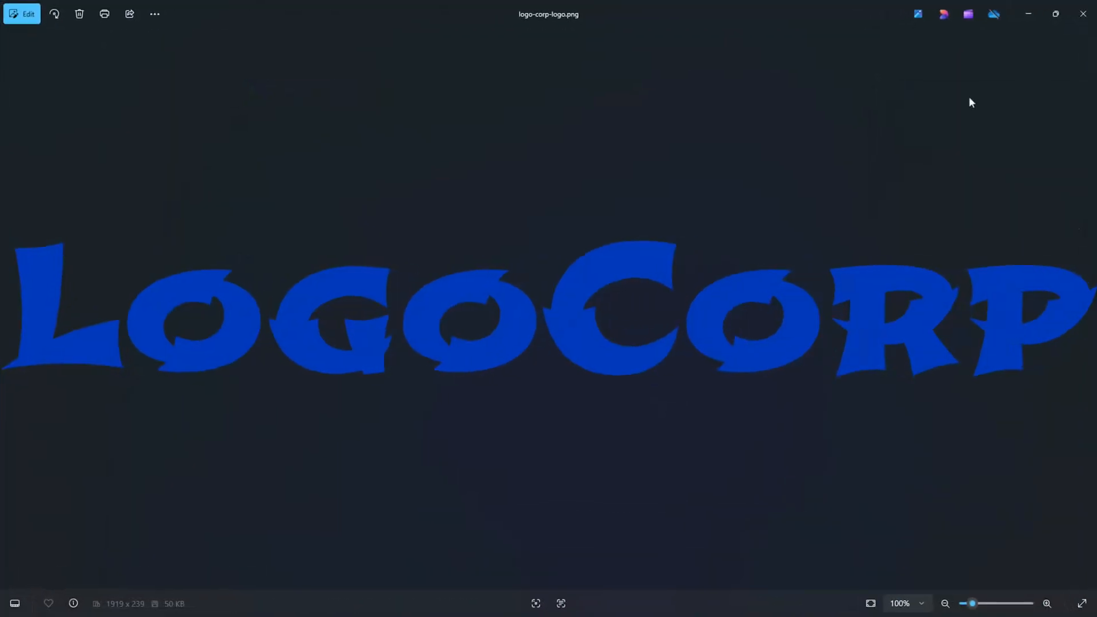